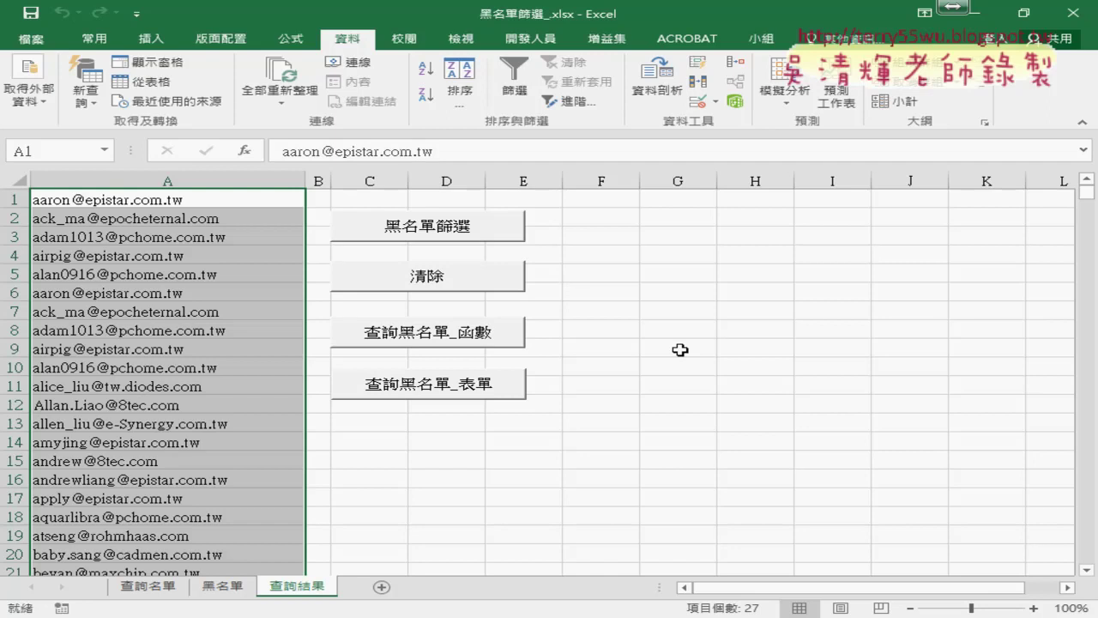
# Step: Clear old results, rerun the blacklist lookup form, then open the VBA editor from Developer
pyautogui.click(429, 277)
pyautogui.click(443, 390)
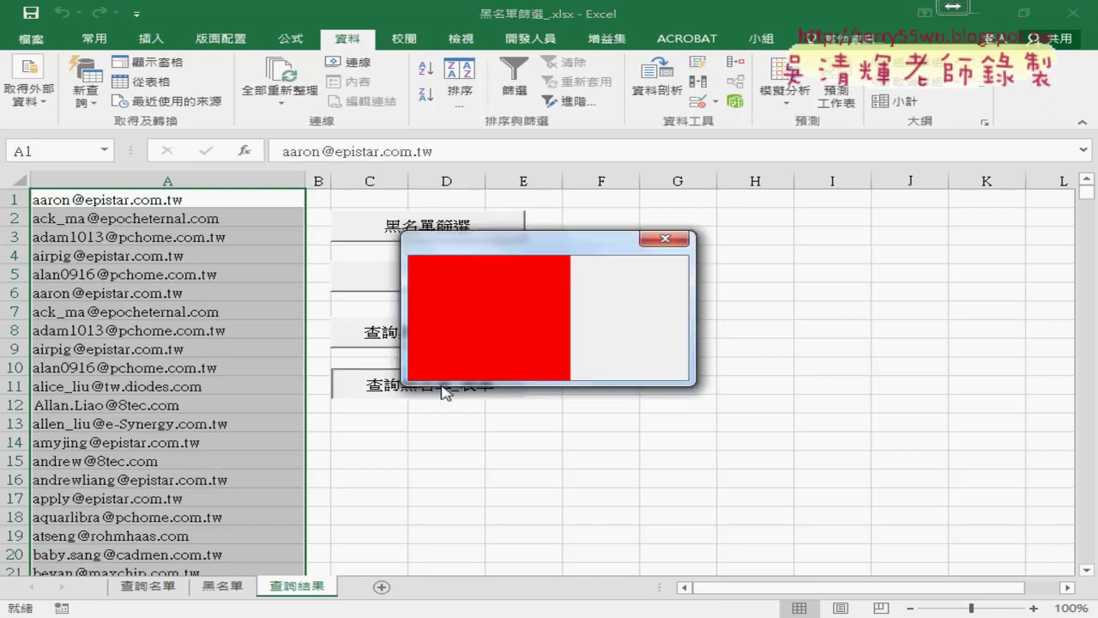
pyautogui.click(660, 240)
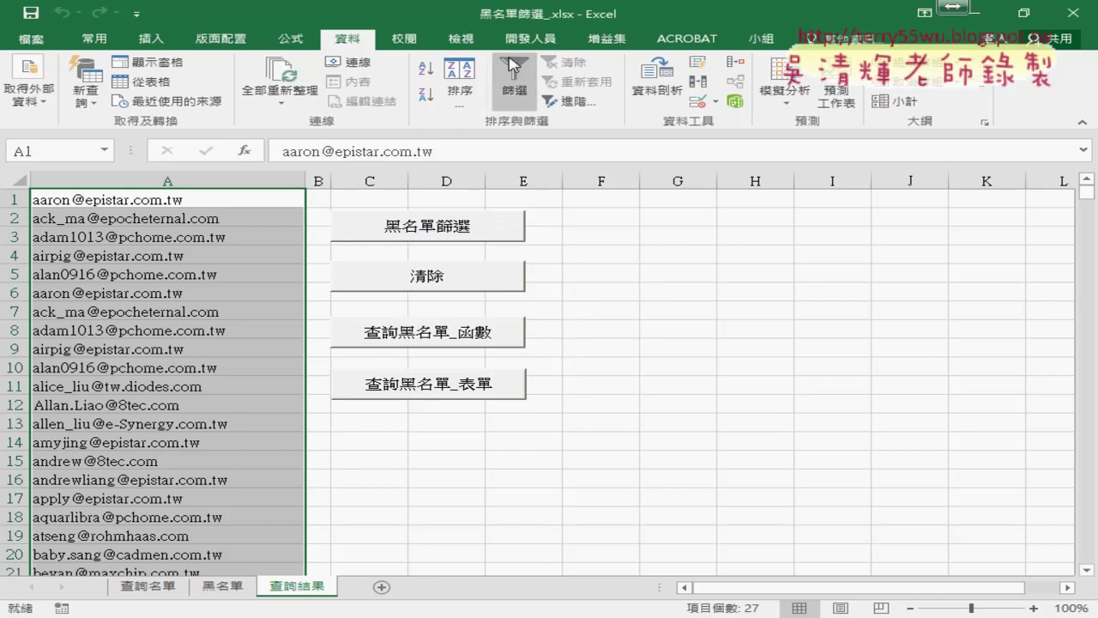
pyautogui.click(524, 39)
pyautogui.click(8, 82)
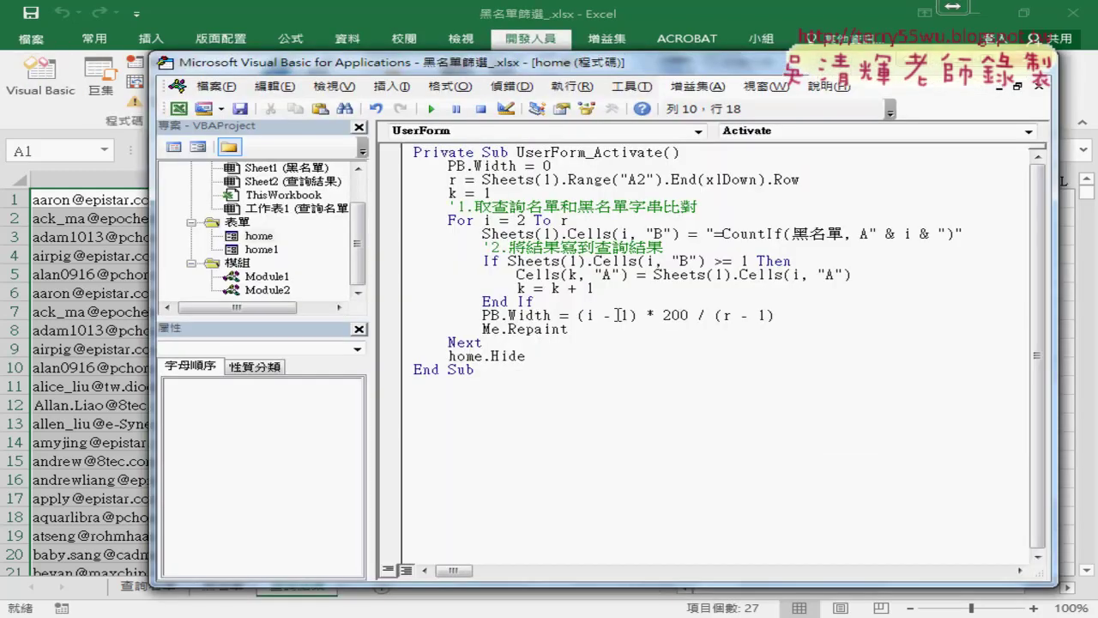
# Step: Open the home UserForm in design view and drag it wider
pyautogui.doubleClick(259, 236)
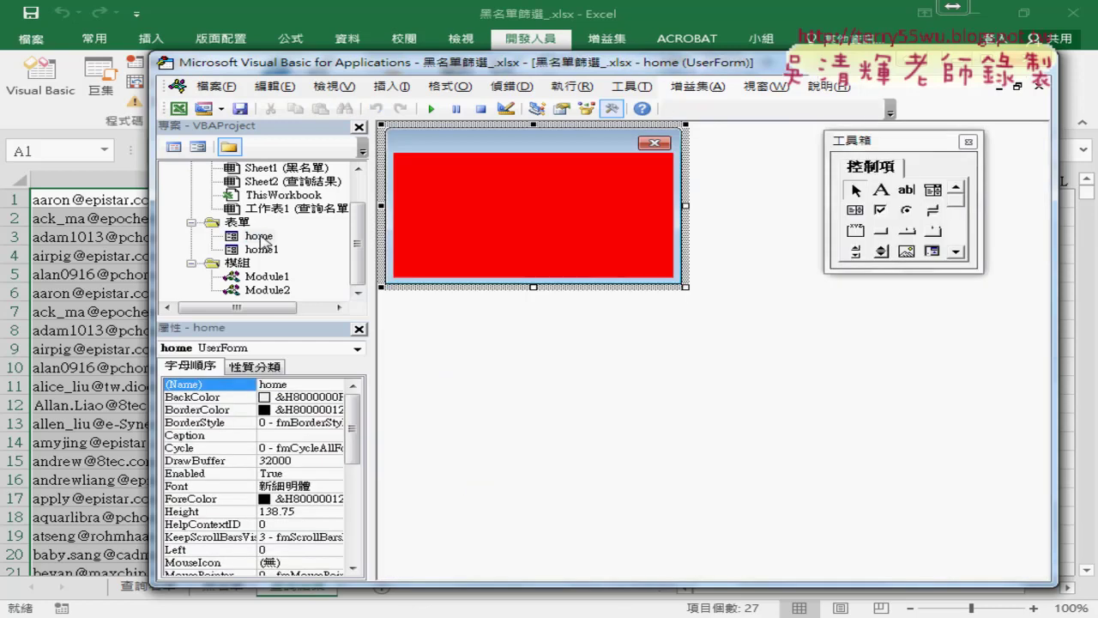
pyautogui.moveTo(683, 207); pyautogui.dragTo(797, 206)
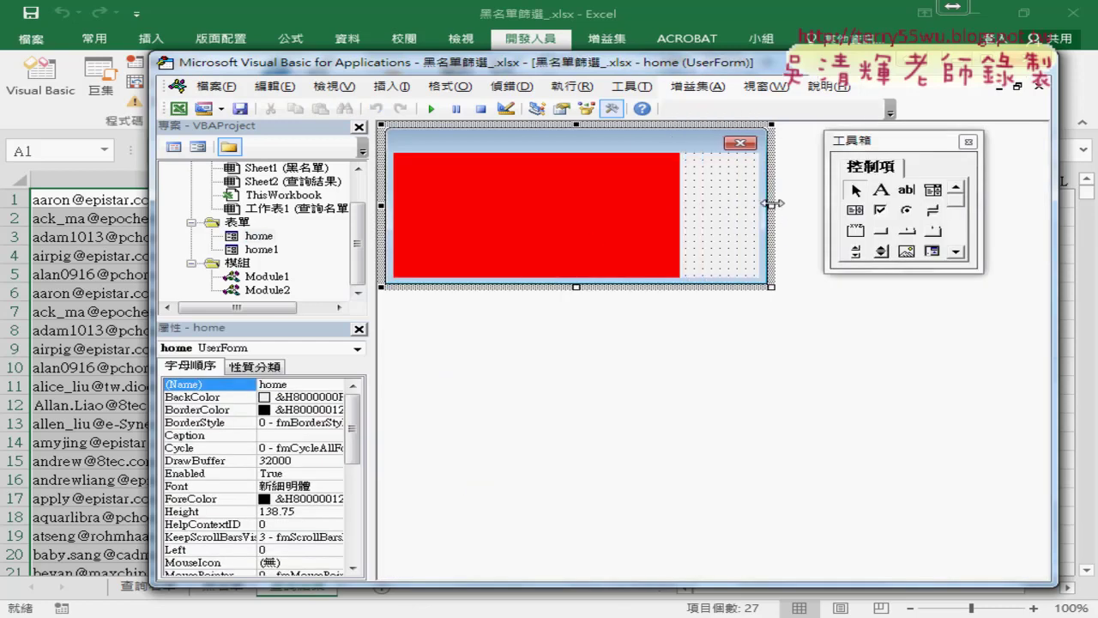
pyautogui.moveTo(910, 146)
pyautogui.mouseDown()
pyautogui.moveTo(905, 232)
pyautogui.moveTo(875, 348)
pyautogui.mouseUp()
# Step: Set the red progress-bar label PB's Width property to 300
pyautogui.click(678, 225)
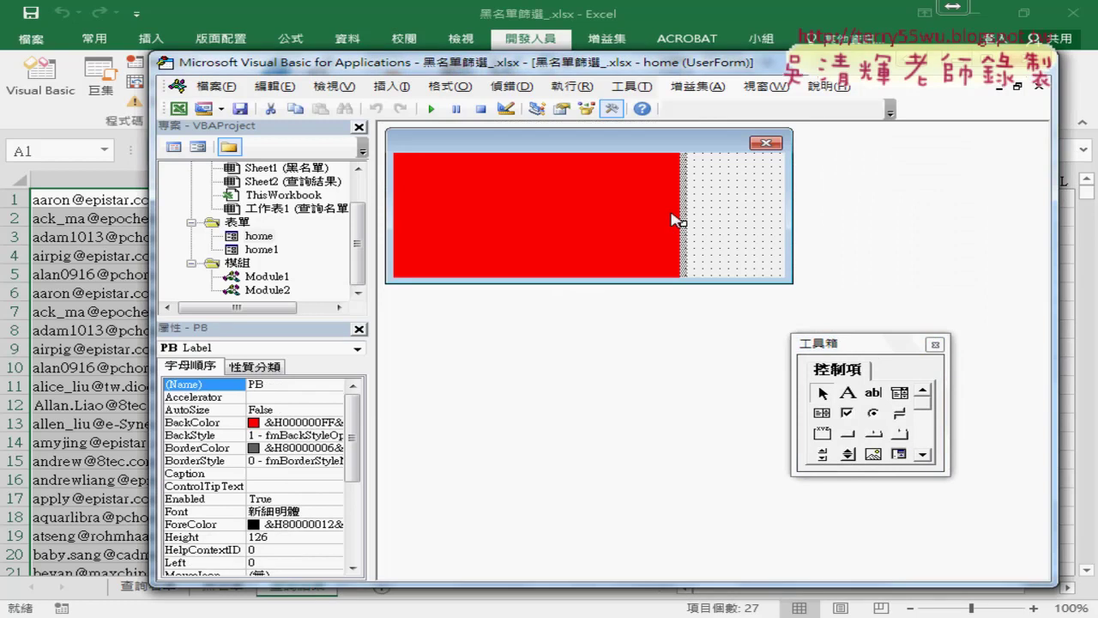
pyautogui.moveTo(352, 426); pyautogui.dragTo(372, 503)
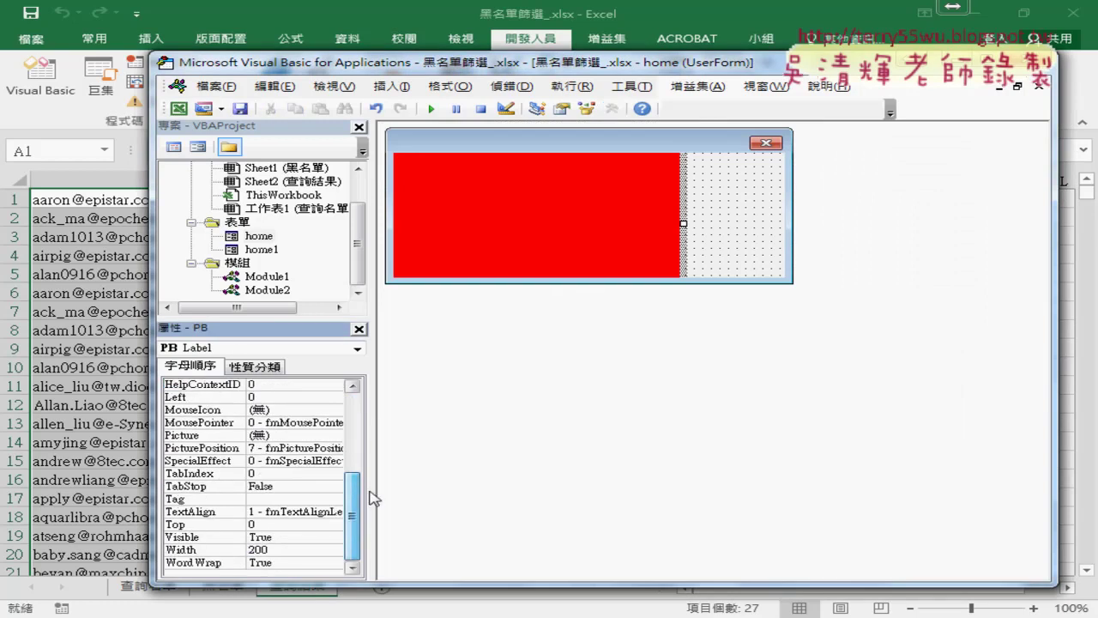
pyautogui.click(576, 221)
pyautogui.click(354, 470)
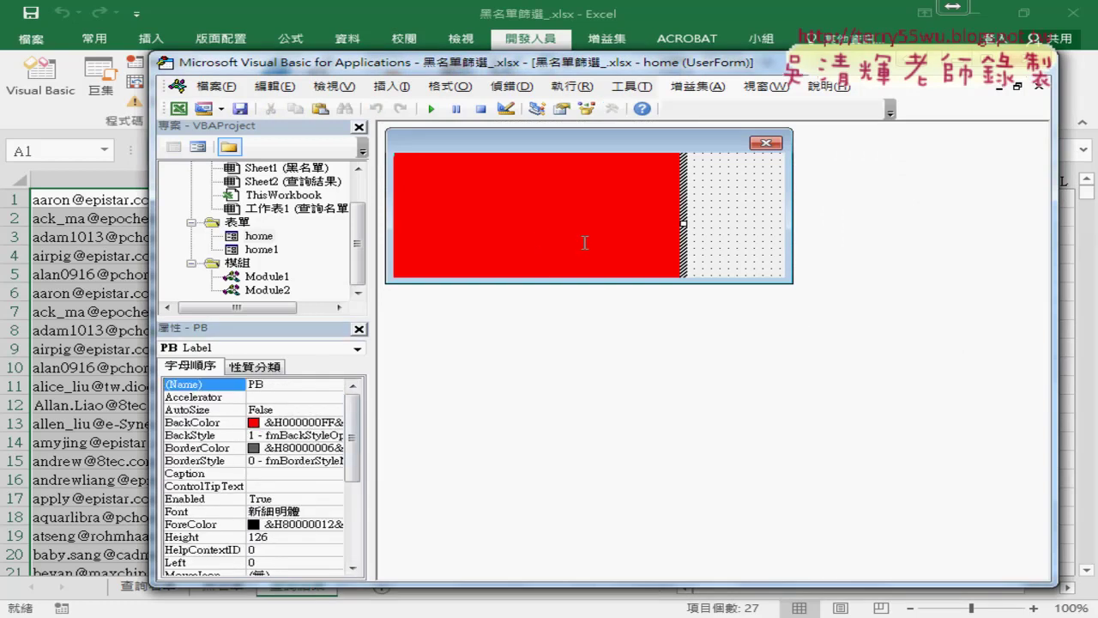
pyautogui.moveTo(354, 438); pyautogui.dragTo(354, 515)
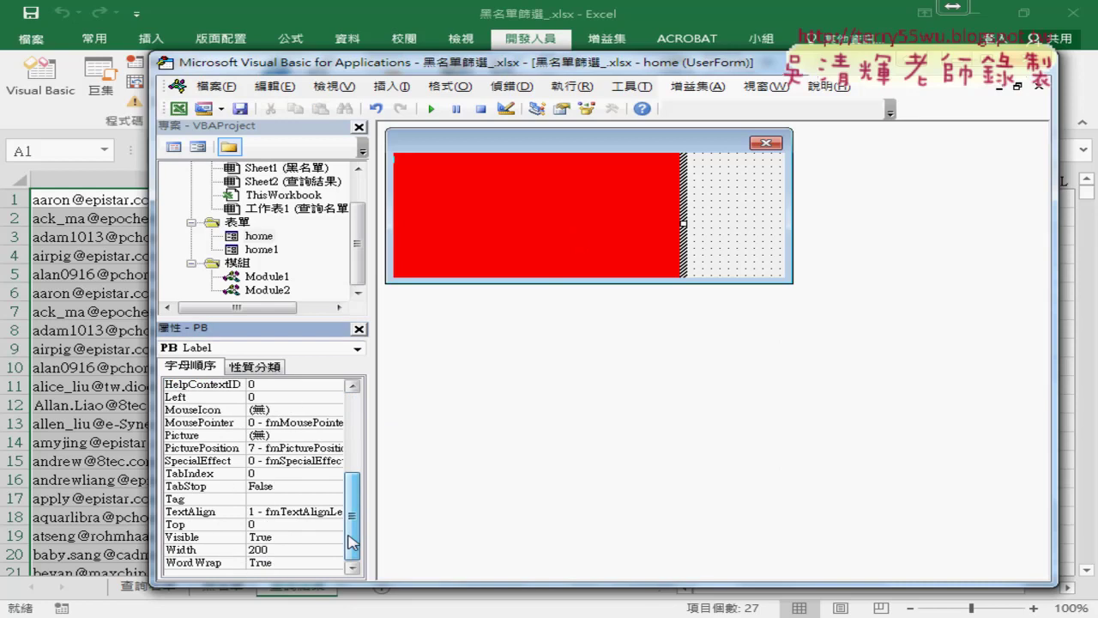
pyautogui.click(254, 549)
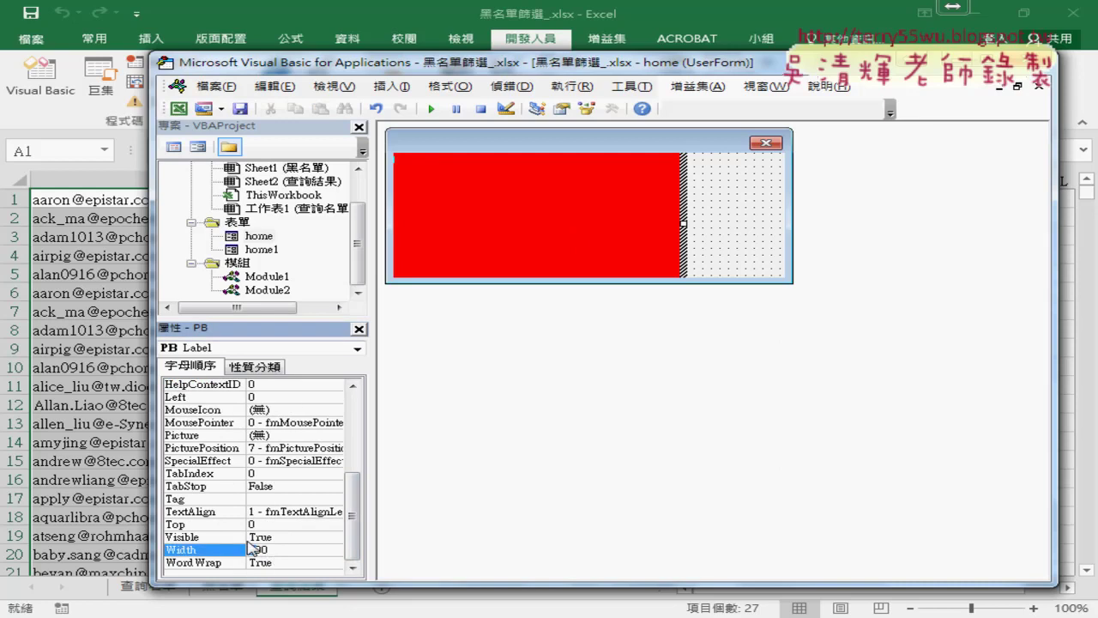
pyautogui.press('Return')
# Step: Widen the home form to 307.5 so it fits the longer bar
pyautogui.click(677, 202)
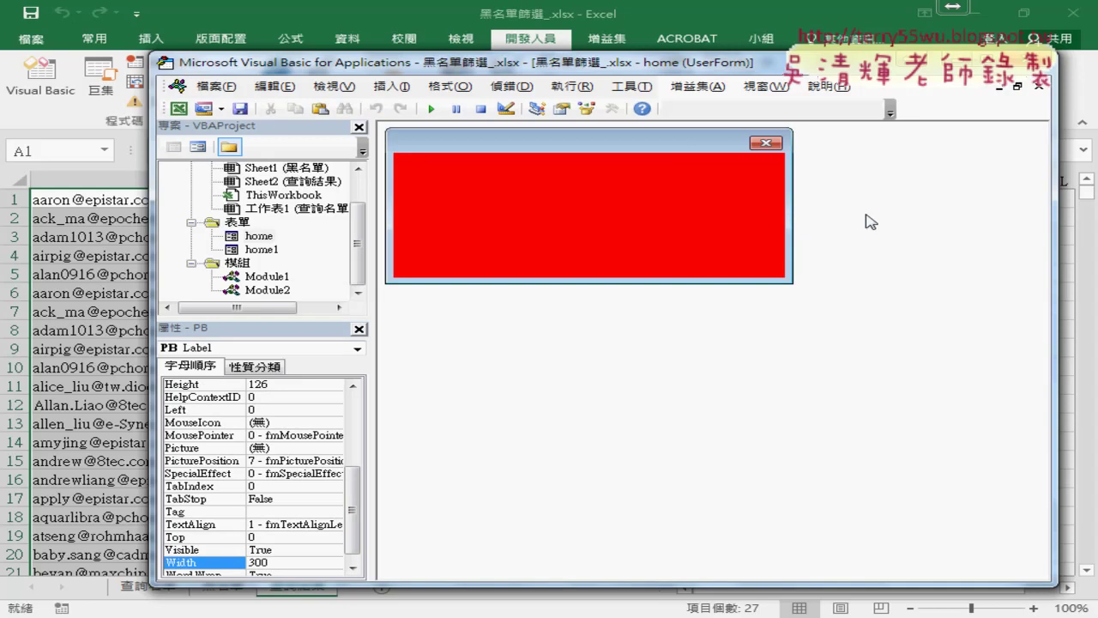
pyautogui.click(646, 152)
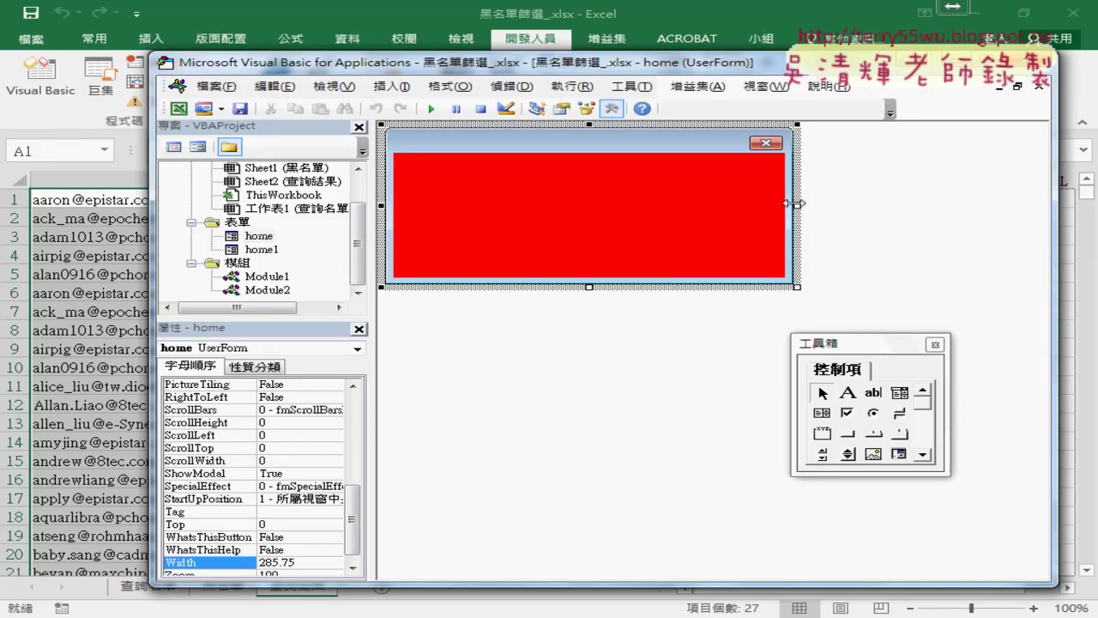
pyautogui.moveTo(798, 205)
pyautogui.mouseDown()
pyautogui.moveTo(861, 204)
pyautogui.moveTo(824, 206)
pyautogui.mouseUp()
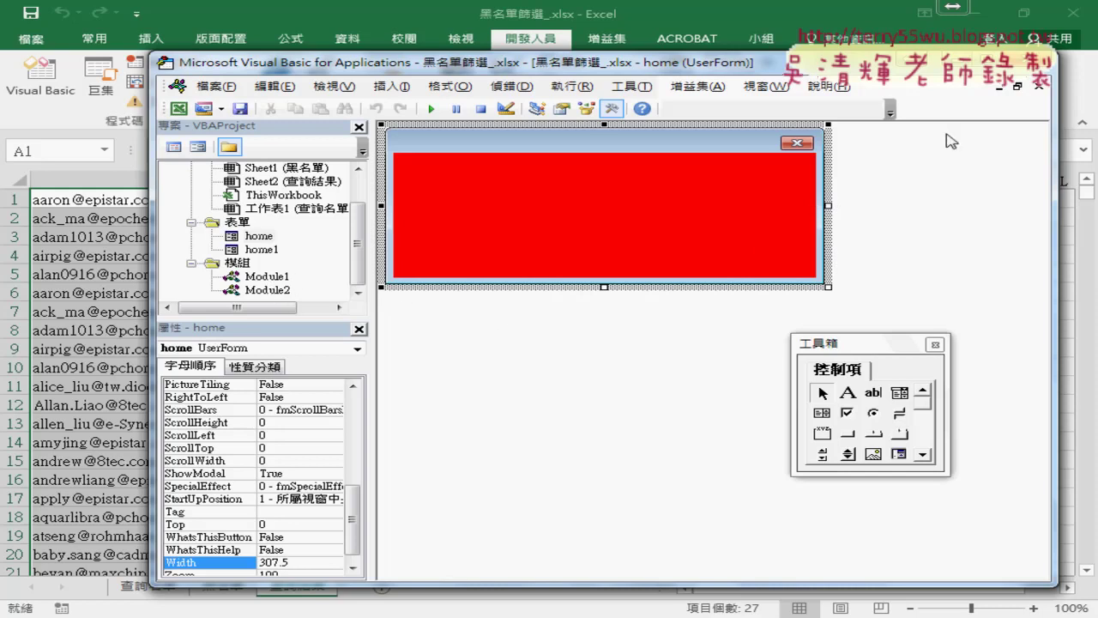
# Step: Change the PB.Width scale from 200 to 300 in the code, then rerun the blacklist lookup
pyautogui.click(1037, 86)
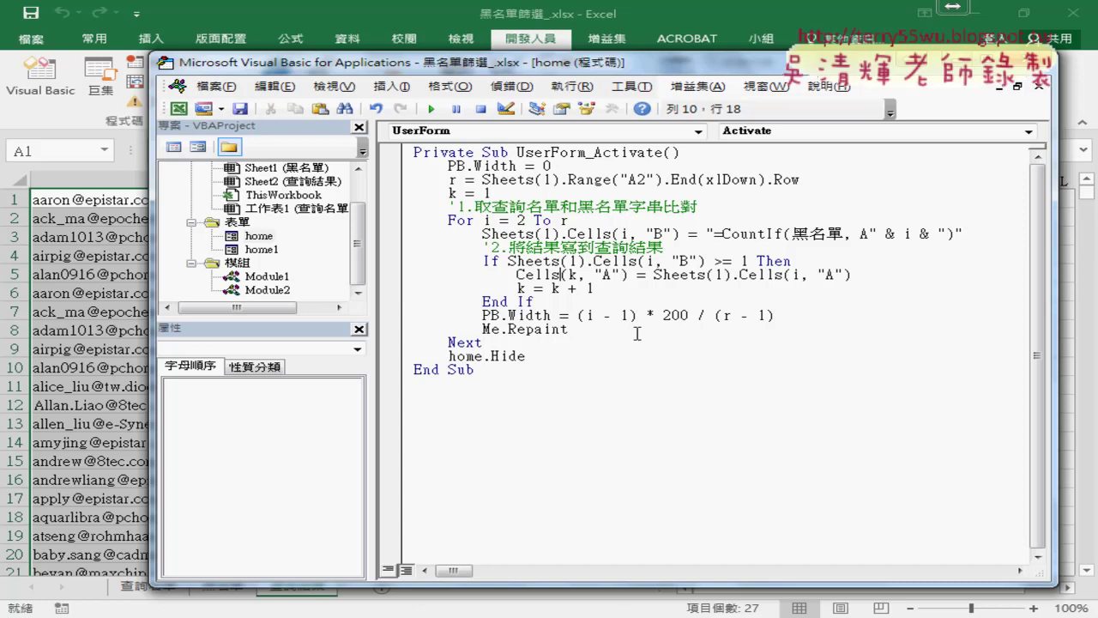
pyautogui.moveTo(664, 315); pyautogui.dragTo(672, 316)
pyautogui.write('3')
pyautogui.click(770, 9)
pyautogui.click(464, 390)
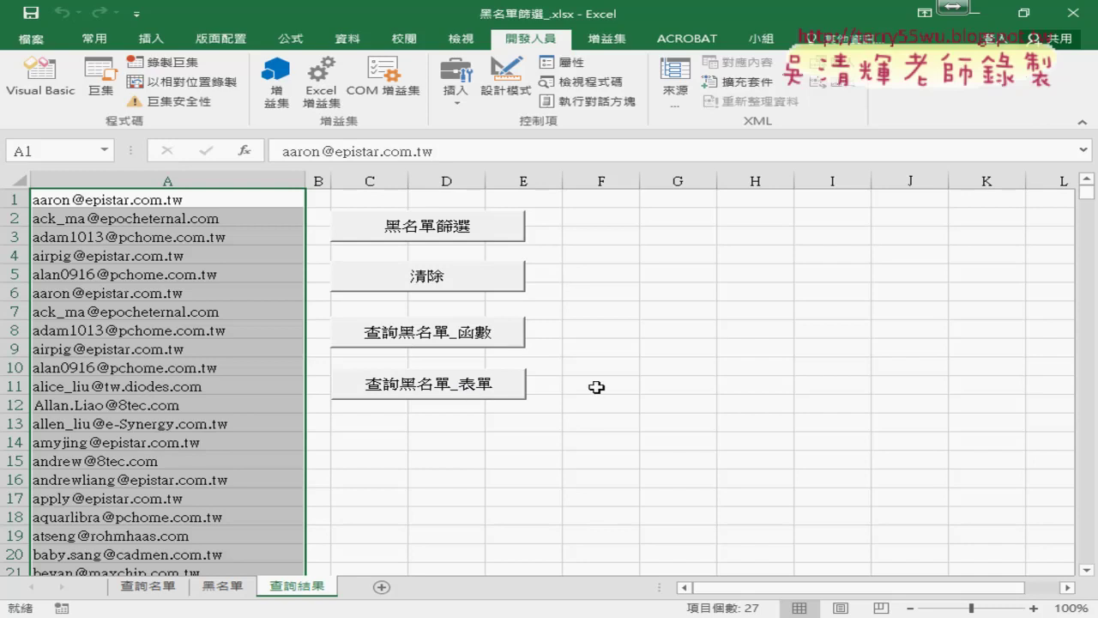
# Step: Open 範例_COUNTIF樂透彩中獎機率統計.xlsx from 04數學函數 and browse the 101年 and 102年 sheets
pyautogui.click(623, 400)
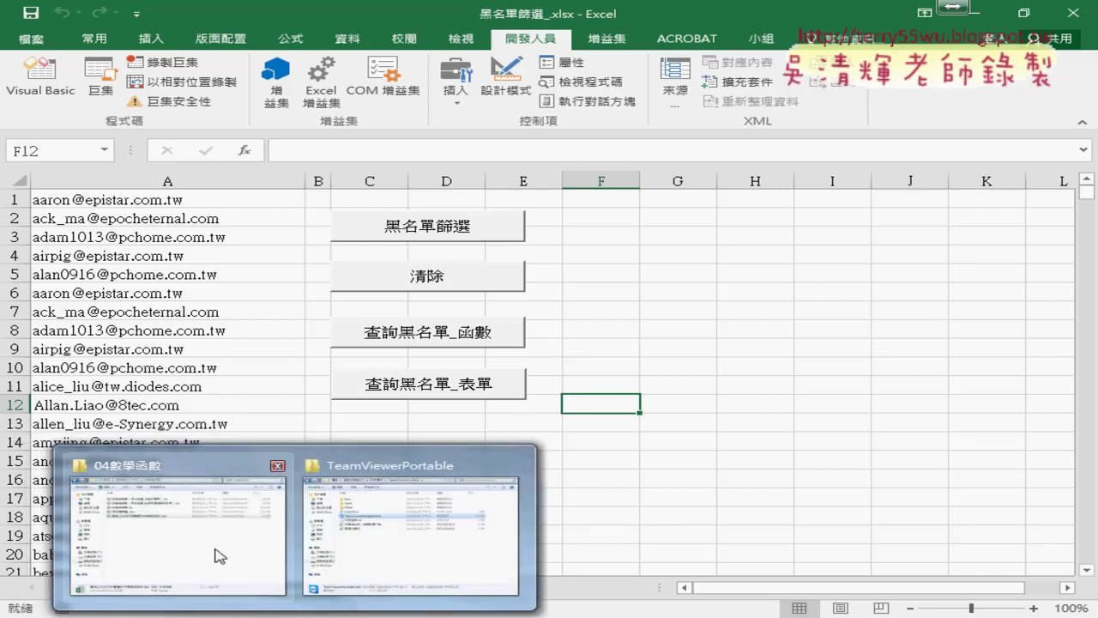
pyautogui.click(219, 554)
pyautogui.doubleClick(296, 225)
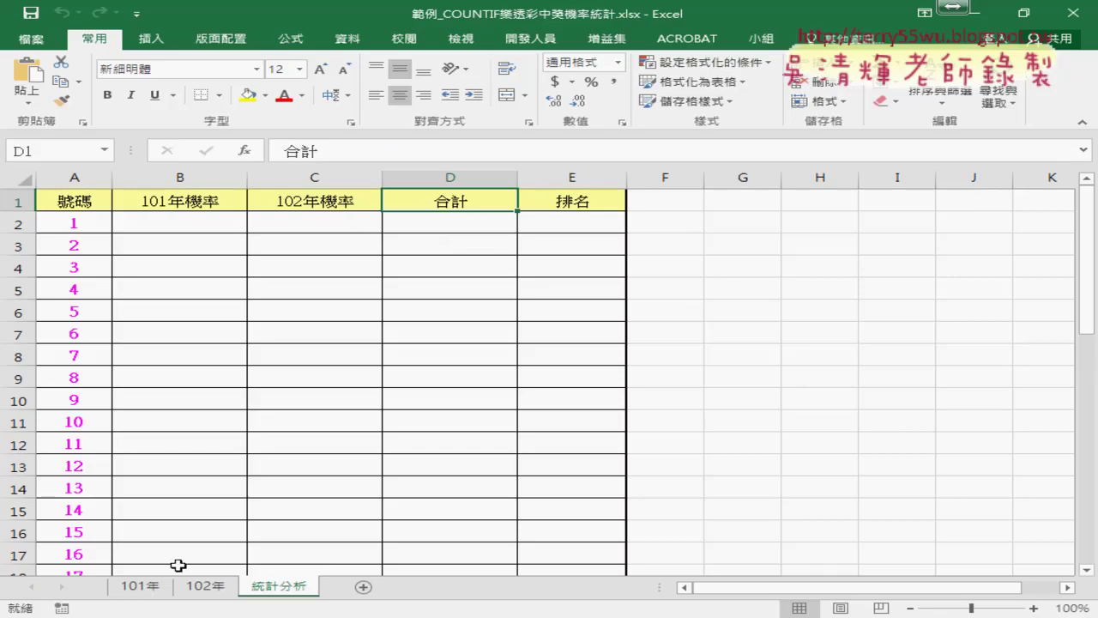
pyautogui.click(141, 587)
pyautogui.click(208, 587)
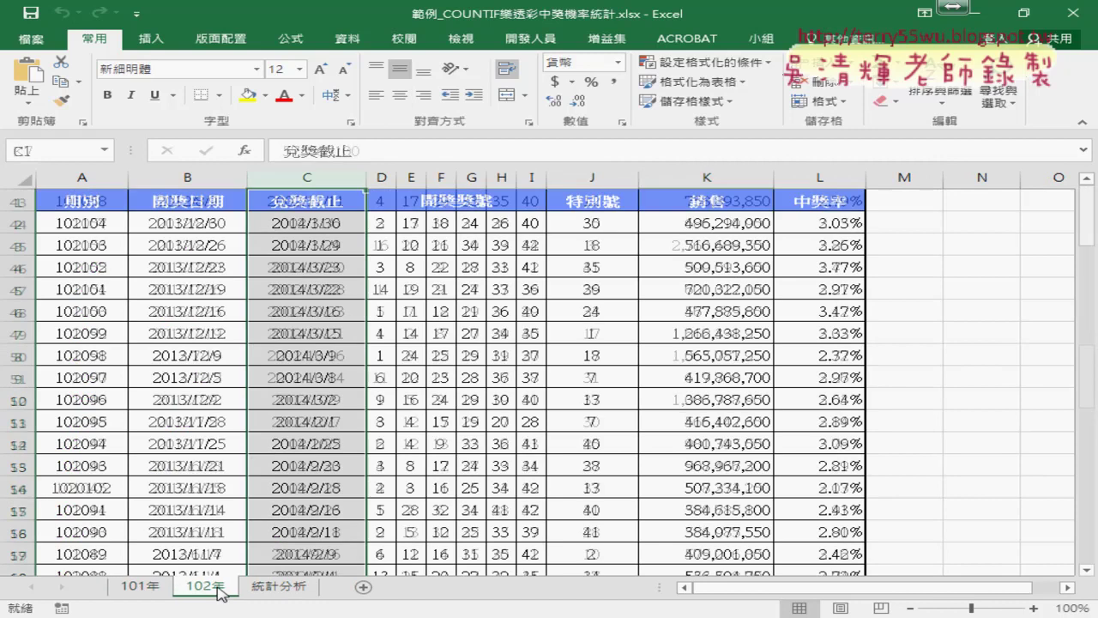
pyautogui.click(154, 587)
# Step: Select the first draw's numbers D2:J2, jump down to row 100 and back, then view 102年
pyautogui.scroll(5, 401, 296)
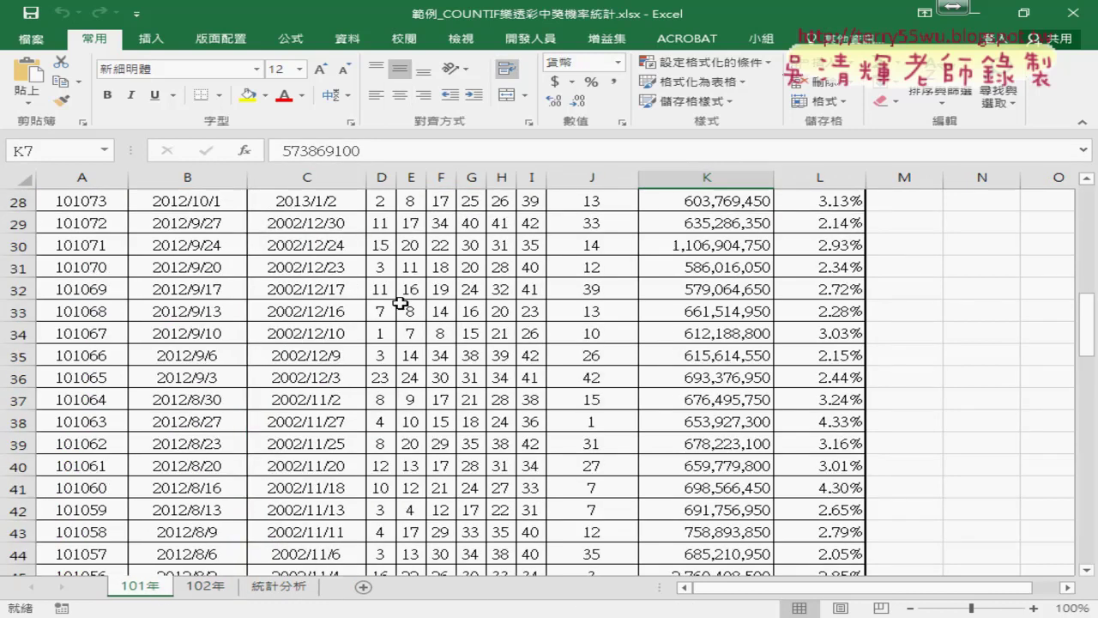
pyautogui.scroll(9, 401, 298)
pyautogui.moveTo(382, 222); pyautogui.dragTo(532, 223)
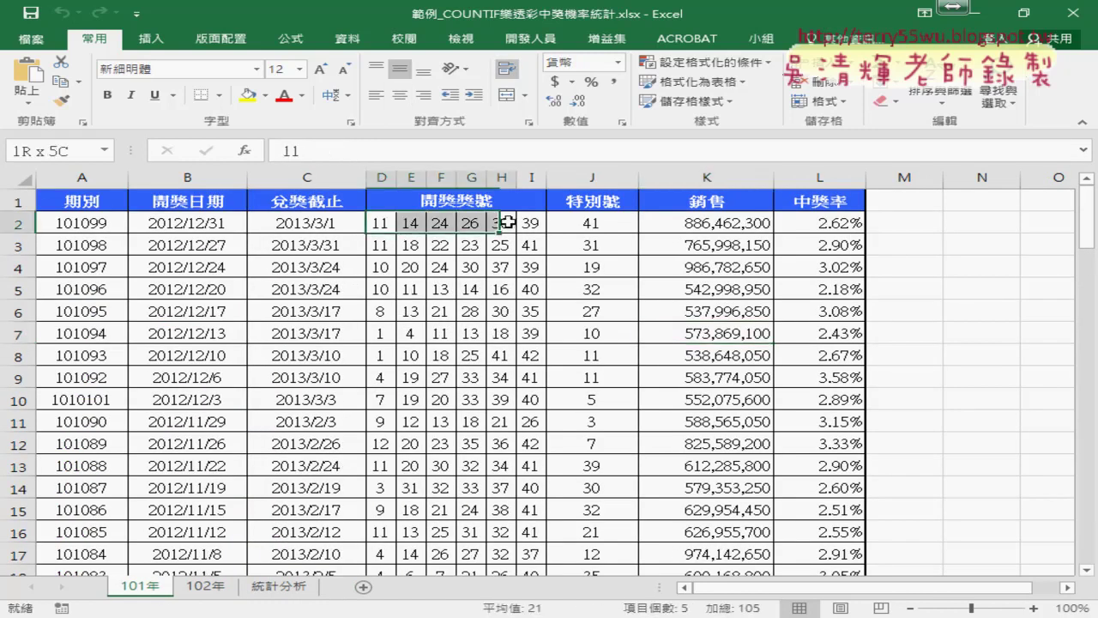
pyautogui.click(592, 223)
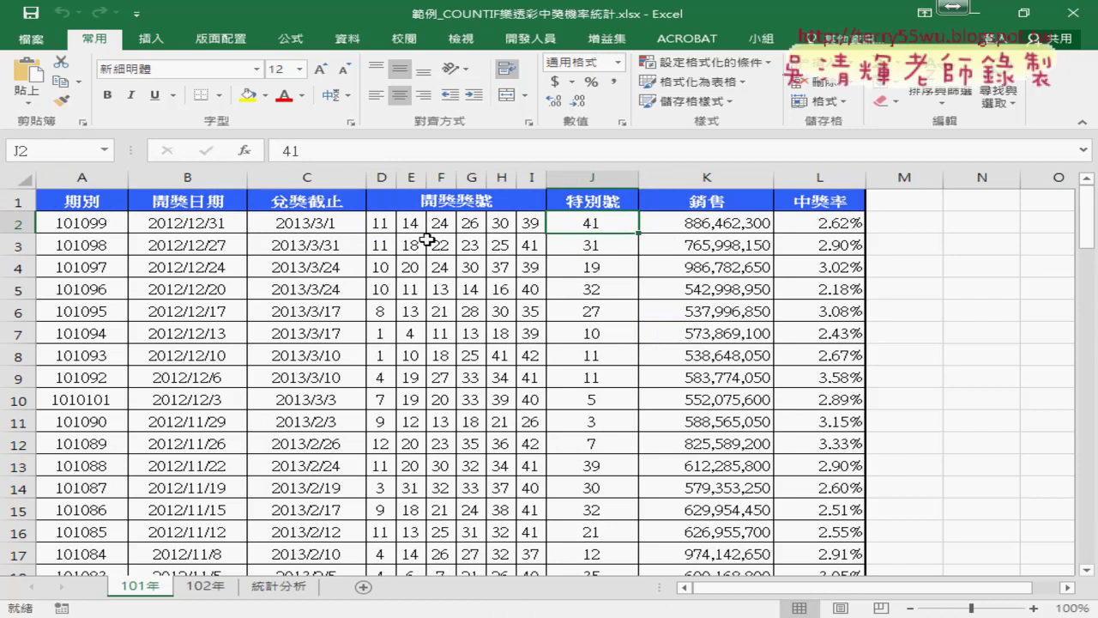
pyautogui.moveTo(395, 243); pyautogui.dragTo(533, 245)
pyautogui.click(603, 245)
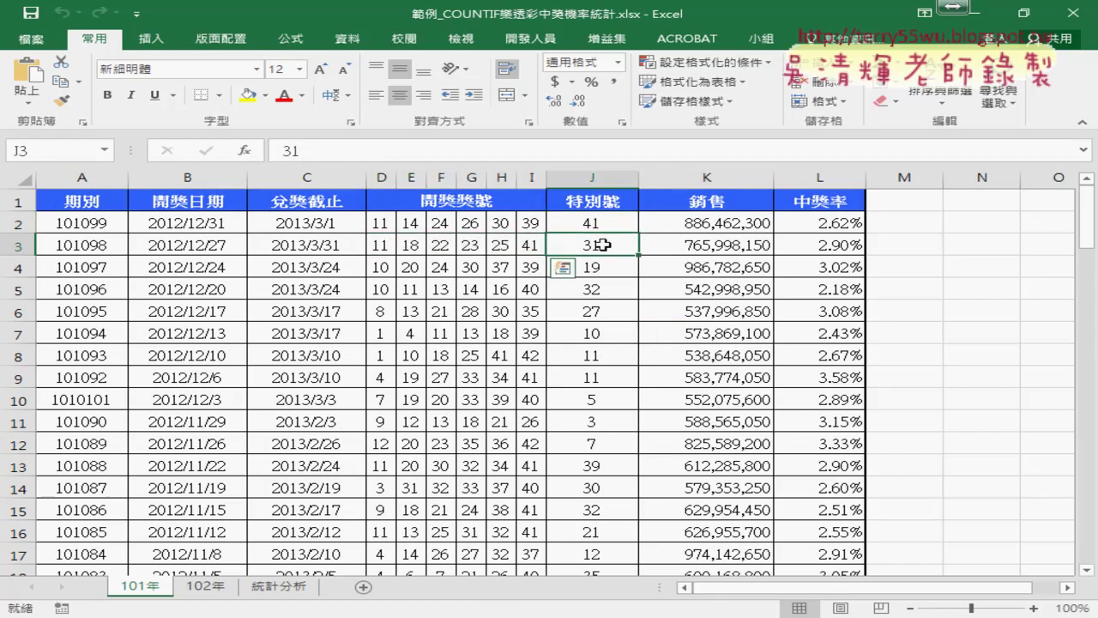
pyautogui.moveTo(382, 222); pyautogui.dragTo(587, 223)
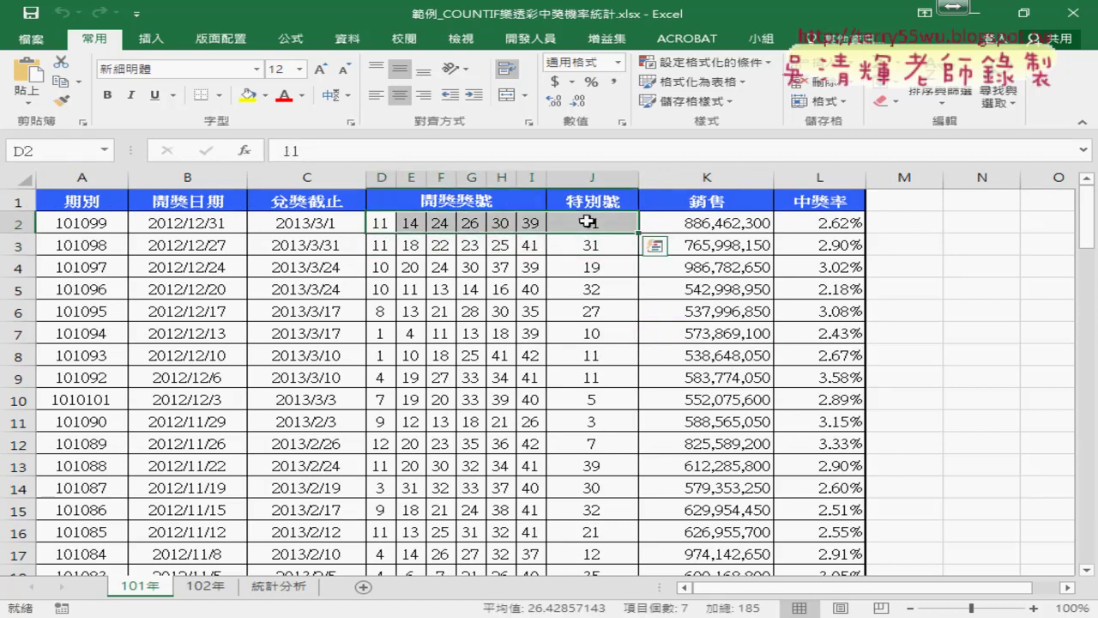
pyautogui.click(587, 222)
pyautogui.hotkey('ctrl', 'Down')
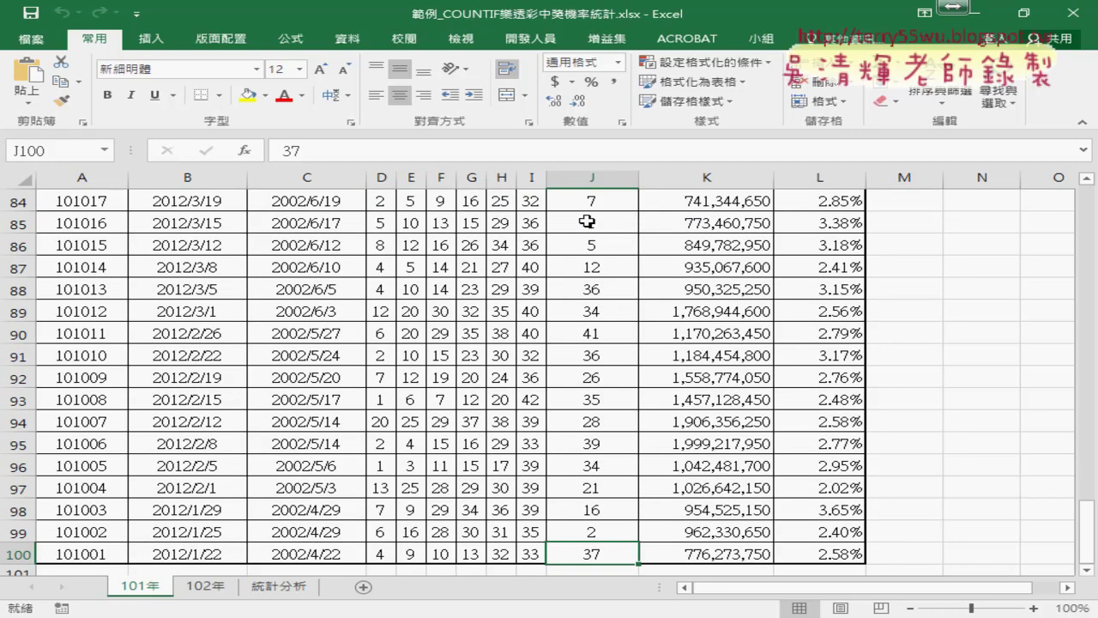
pyautogui.hotkey('ctrl', 'Up')
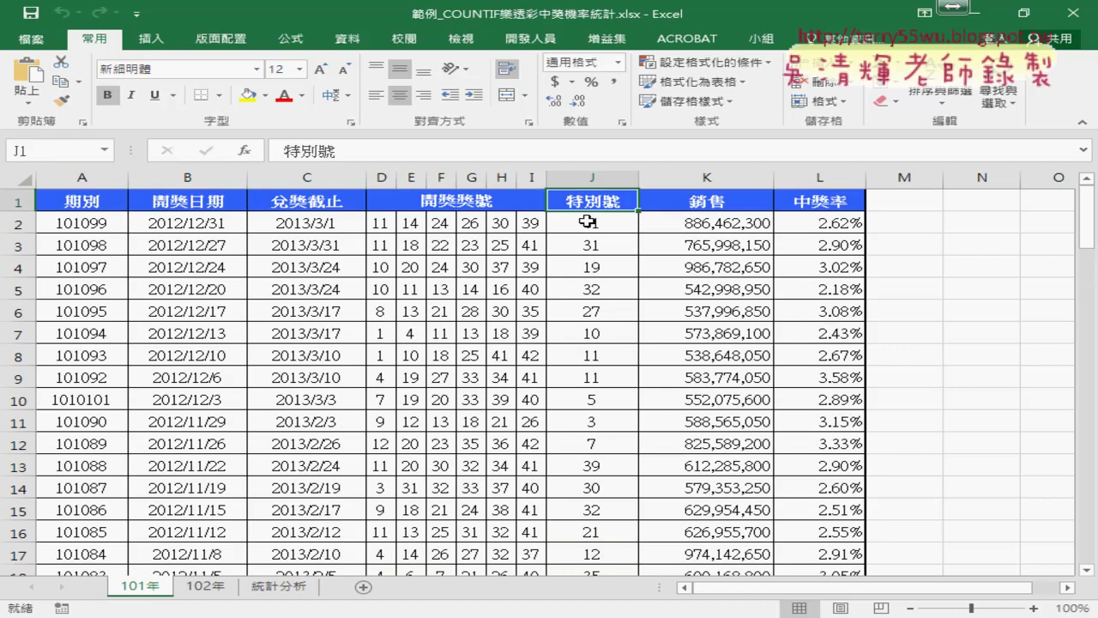
pyautogui.moveTo(380, 223); pyautogui.dragTo(587, 226)
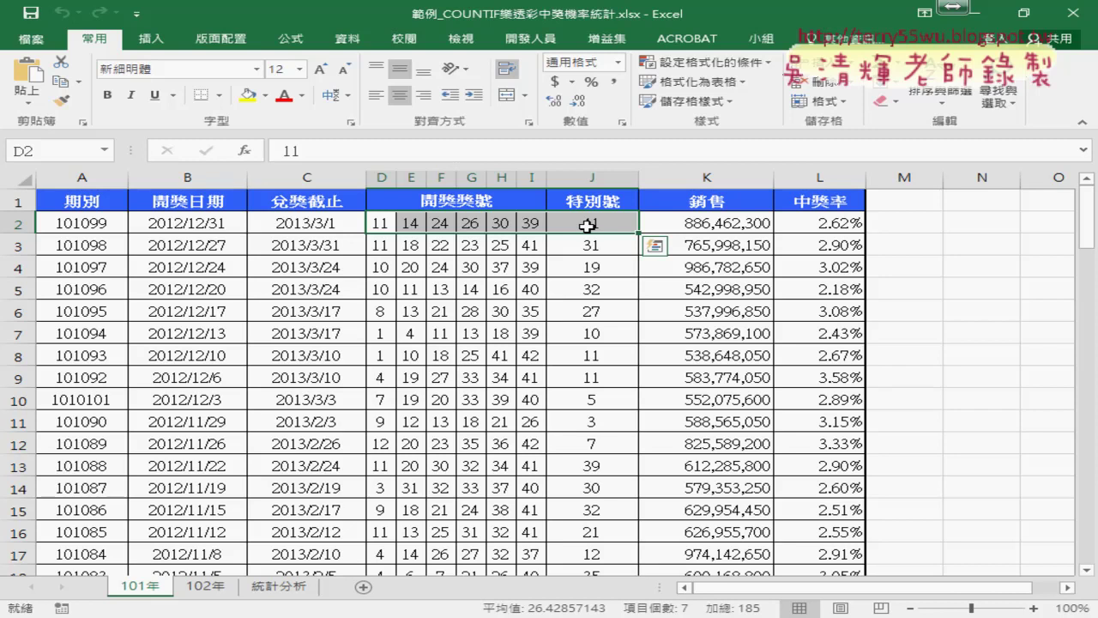
pyautogui.click(198, 588)
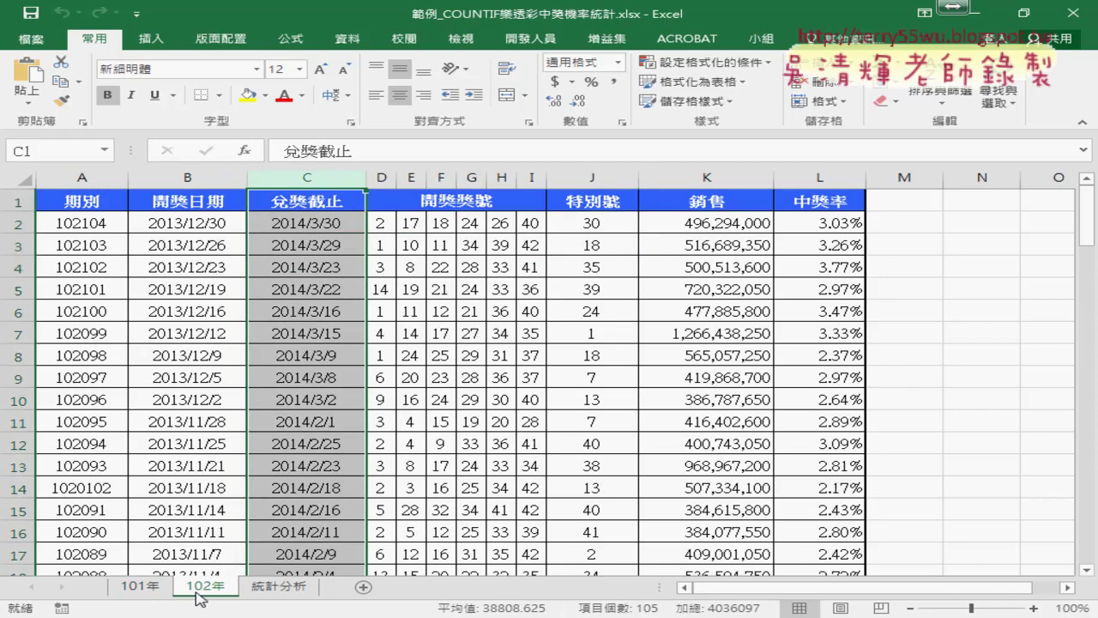
# Step: Review the 統計分析 sheet's B2–E2 cells for probabilities, total and rank
pyautogui.click(268, 590)
pyautogui.click(181, 217)
pyautogui.click(313, 217)
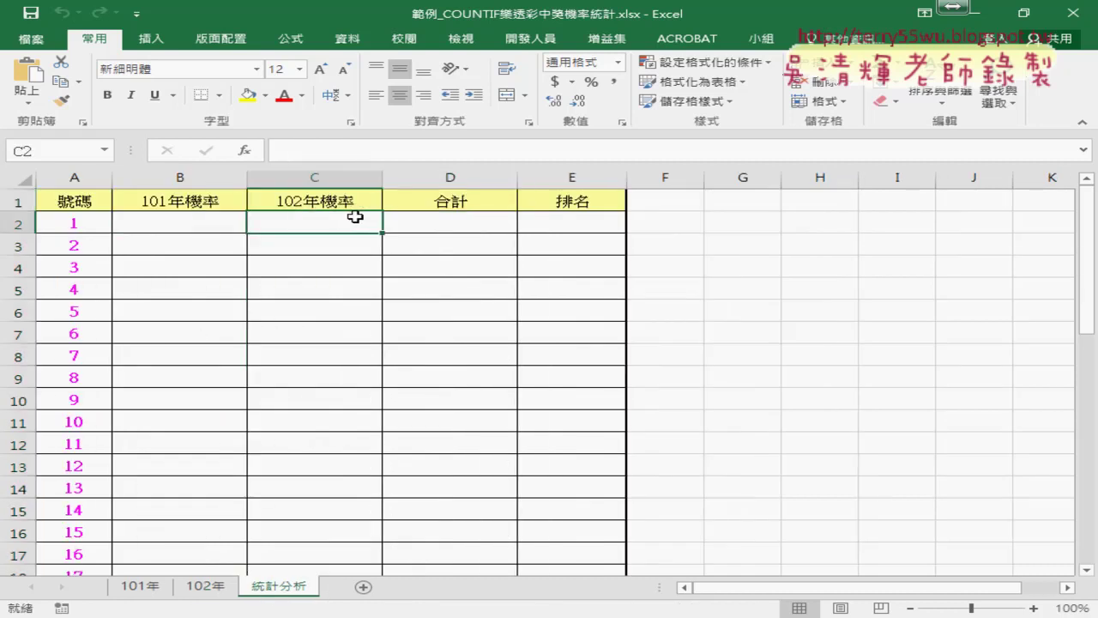
pyautogui.click(446, 217)
pyautogui.click(585, 218)
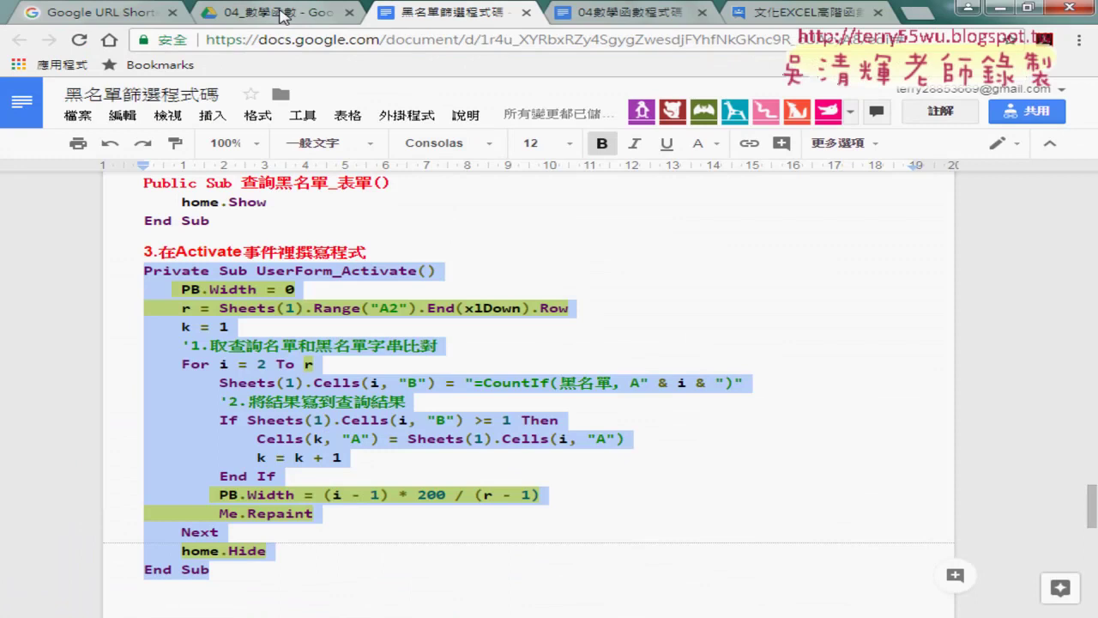
# Step: Open the 大樂特歷史資料下載 document from the Google Drive course folder
pyautogui.click(284, 14)
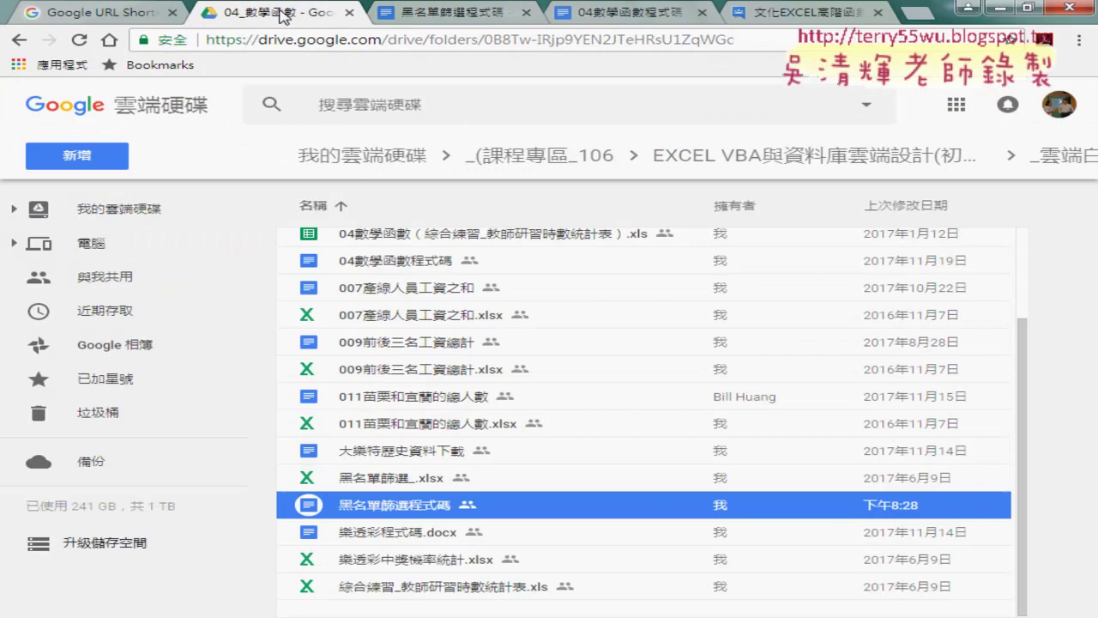
pyautogui.click(432, 459)
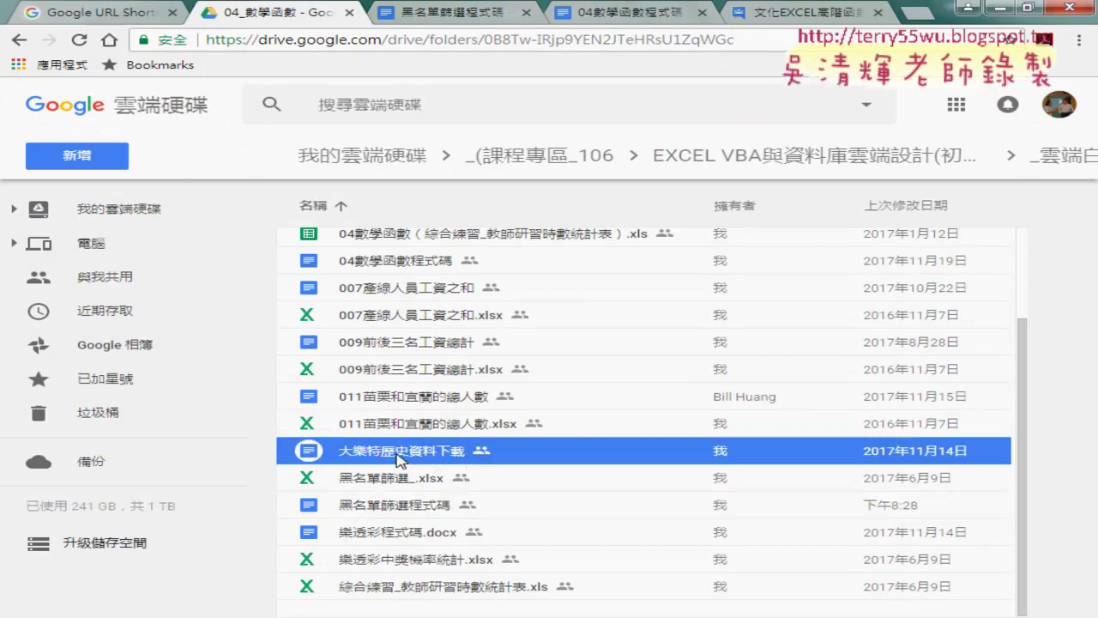
pyautogui.doubleClick(397, 454)
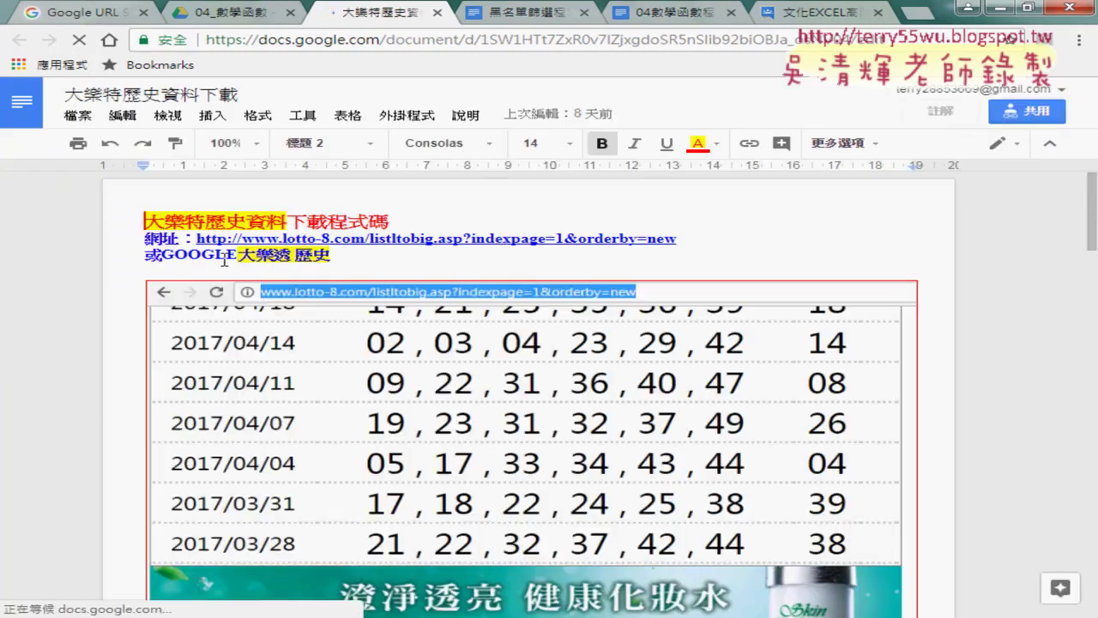
# Step: Follow the note's lotto-8.com link to open the 大樂透 draw history in a new tab
pyautogui.moveTo(239, 255); pyautogui.dragTo(330, 255)
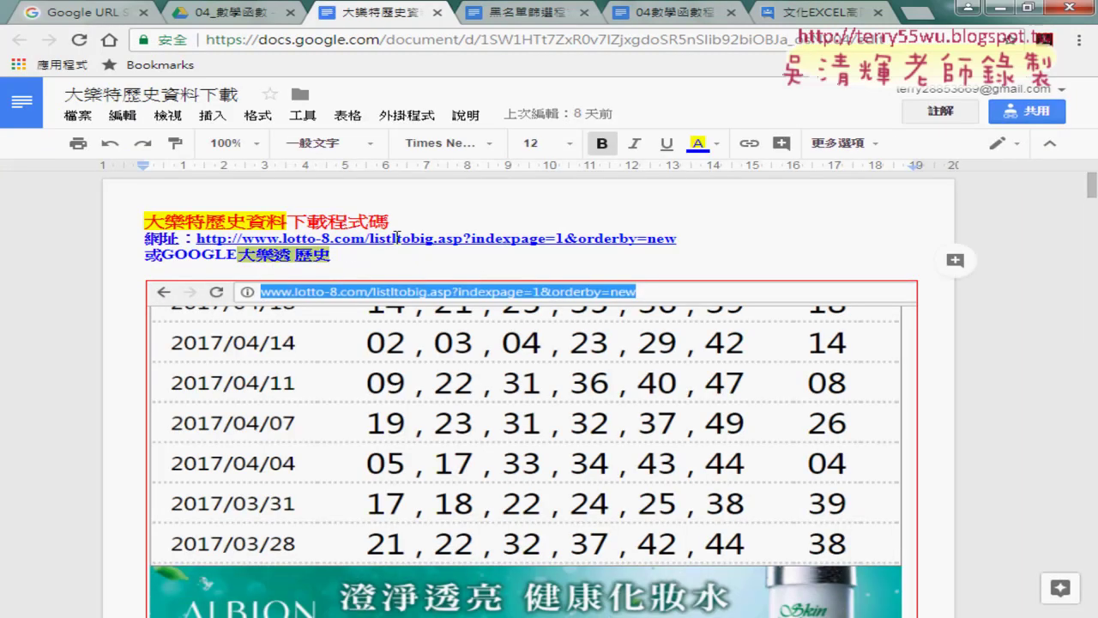
pyautogui.click(397, 236)
pyautogui.click(468, 266)
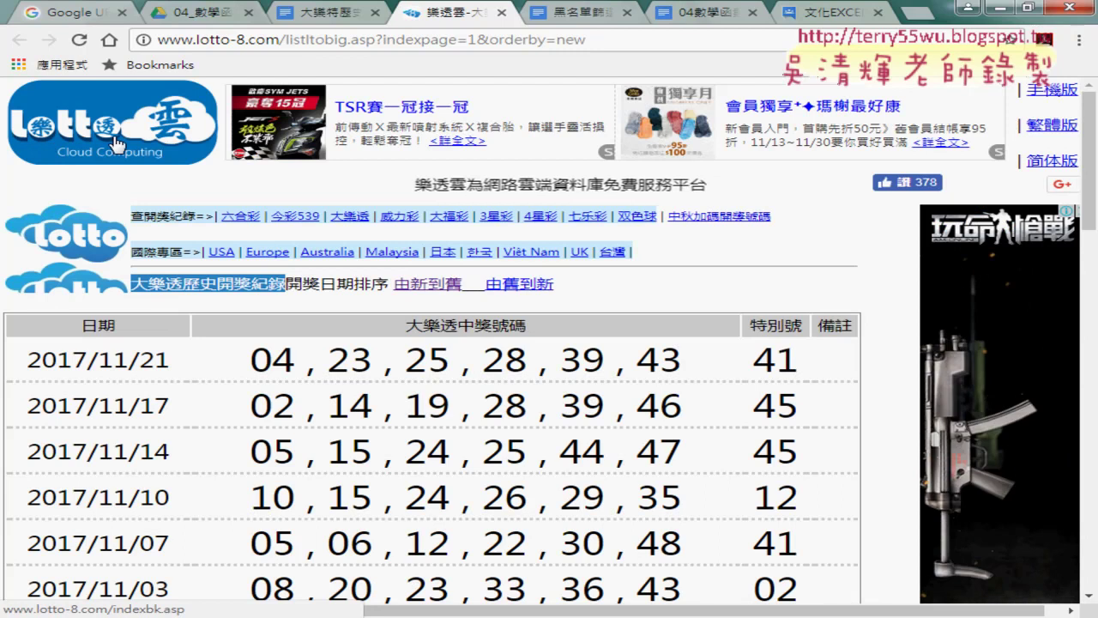
# Step: Select the 2017/11/21 draw's date, six numbers and special number on the results page
pyautogui.scroll(-1, 99, 302)
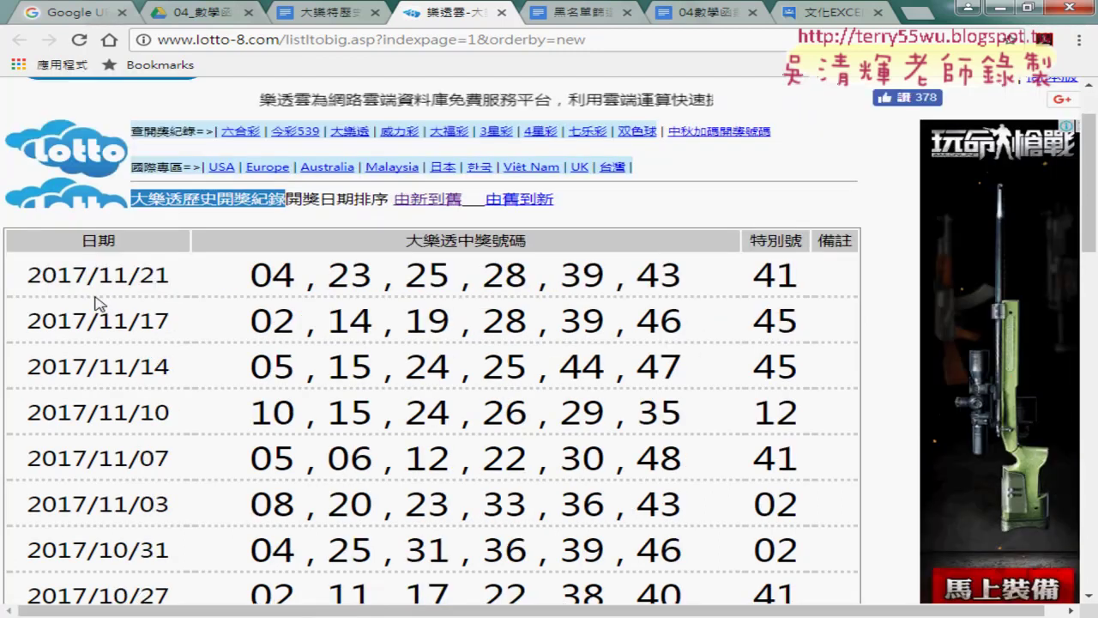
pyautogui.scroll(-1, 99, 302)
pyautogui.scroll(1, 57, 250)
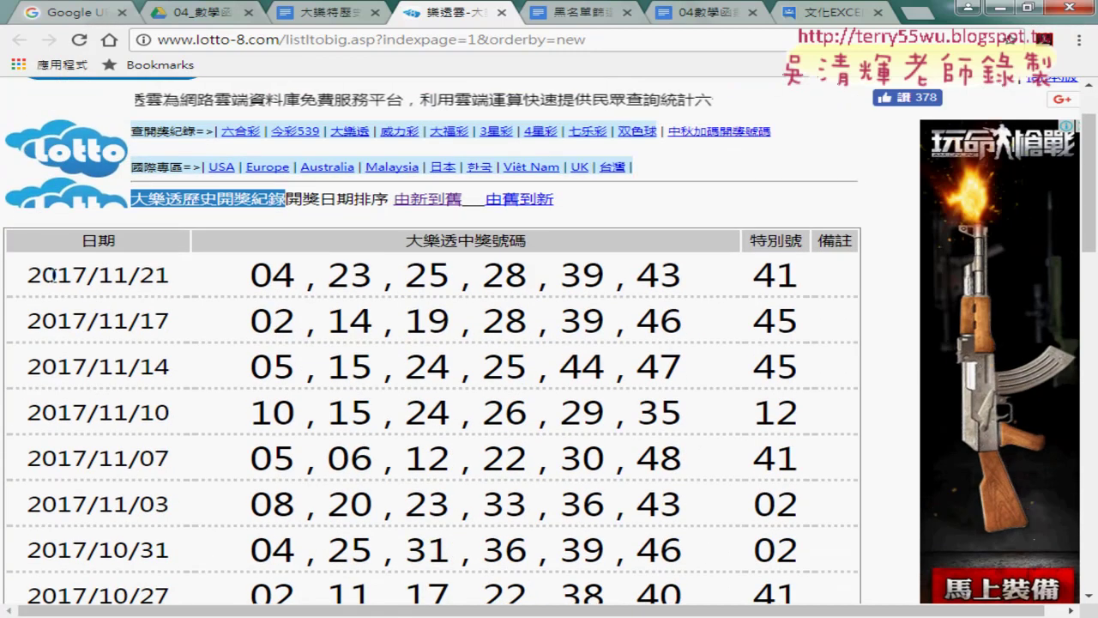
pyautogui.tripleClick(144, 275)
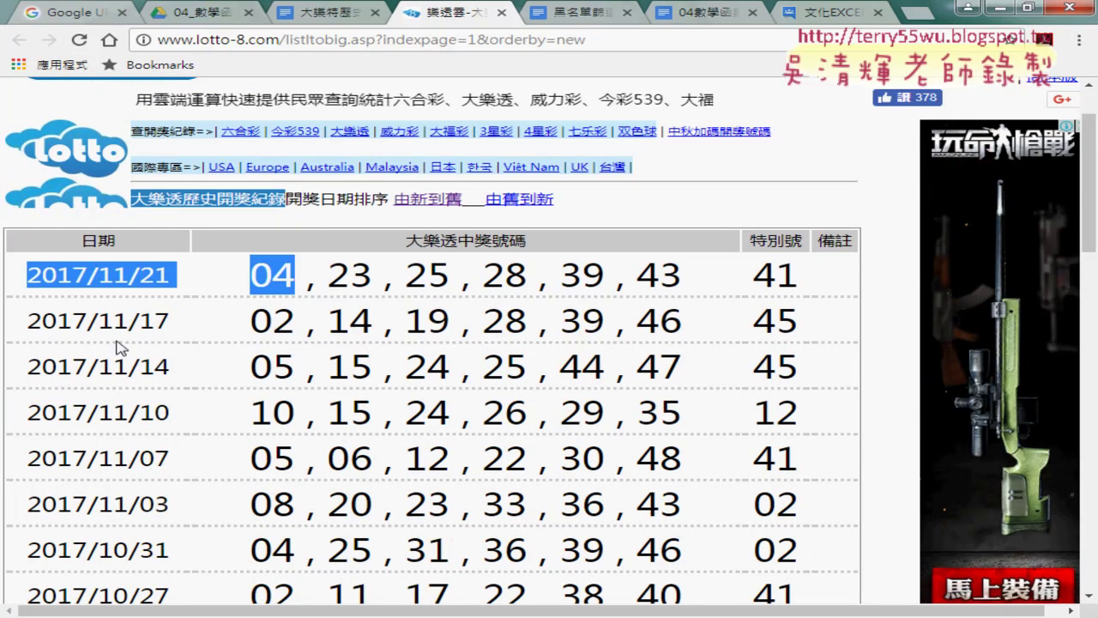
pyautogui.moveTo(249, 275); pyautogui.dragTo(806, 283)
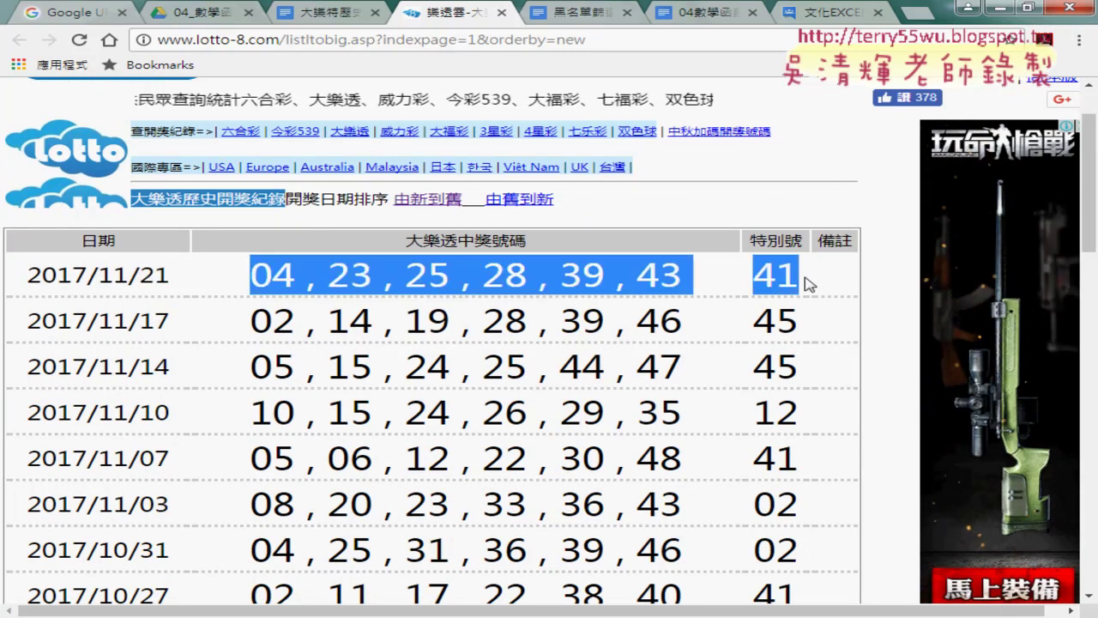
pyautogui.scroll(-7, 467, 314)
pyautogui.scroll(-6, 467, 314)
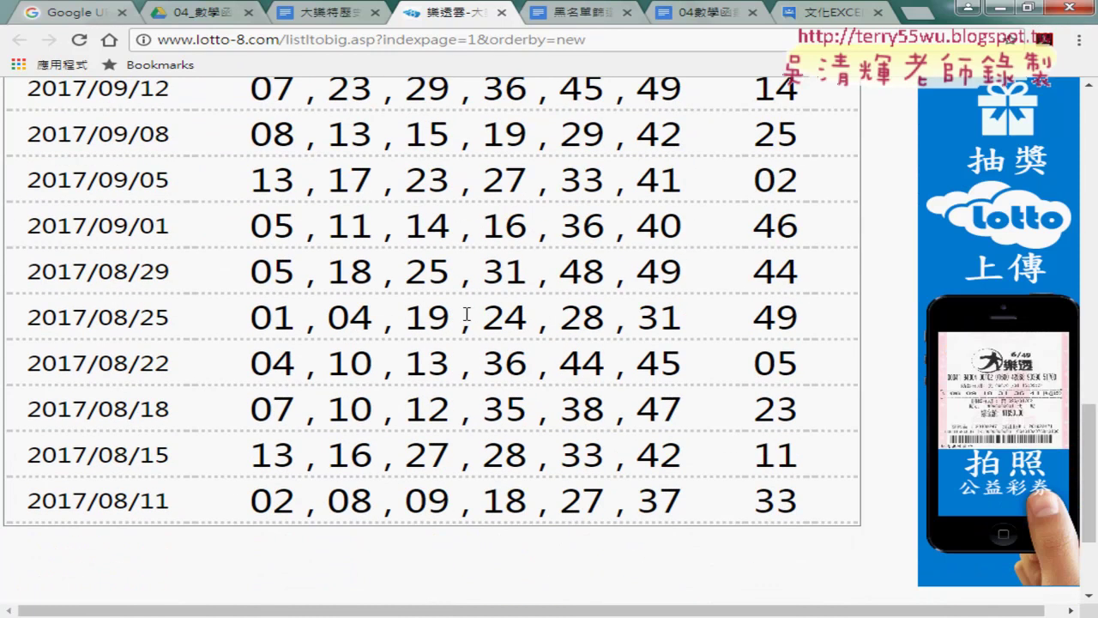
pyautogui.scroll(-2, 467, 314)
pyautogui.moveTo(554, 521)
pyautogui.mouseDown()
pyautogui.moveTo(129, 513)
pyautogui.moveTo(4, 493)
pyautogui.mouseUp()
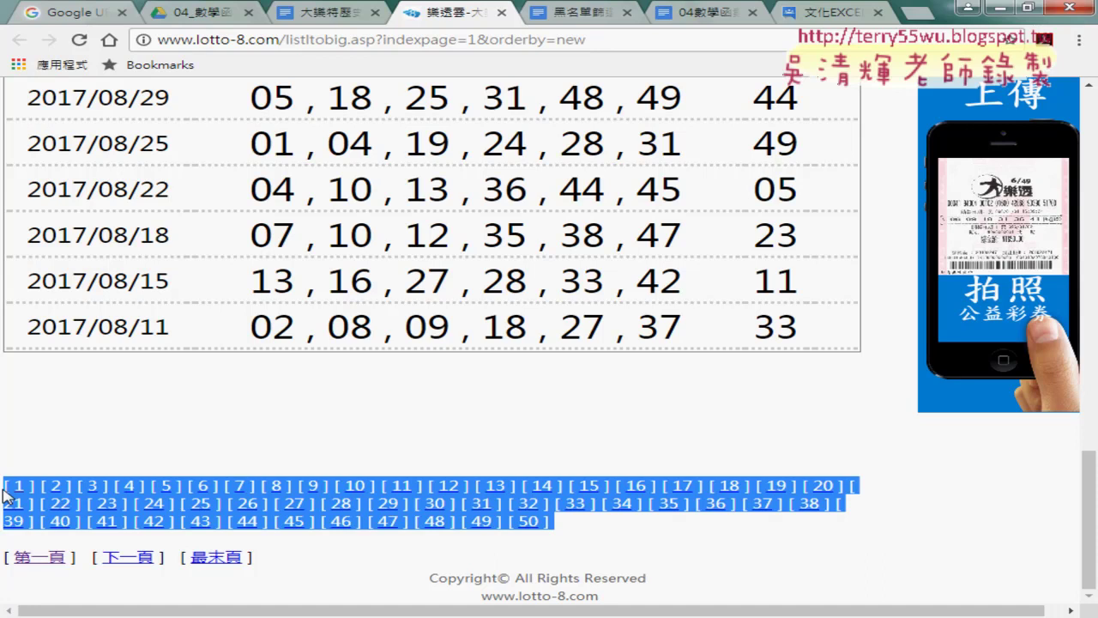
# Step: Select the draw-results table rows from 2017/11/21 down to 2017/11/03
pyautogui.scroll(2, 4, 506)
pyautogui.scroll(7, 7, 489)
pyautogui.scroll(8, 7, 490)
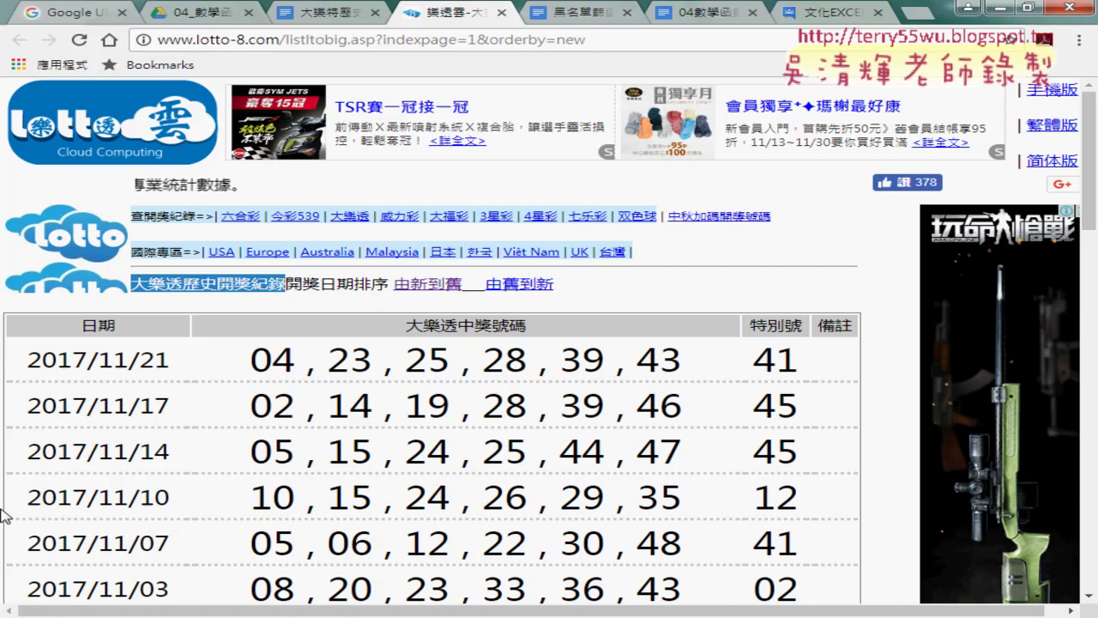
pyautogui.moveTo(25, 360)
pyautogui.mouseDown()
pyautogui.moveTo(446, 360)
pyautogui.moveTo(520, 583)
pyautogui.mouseUp()
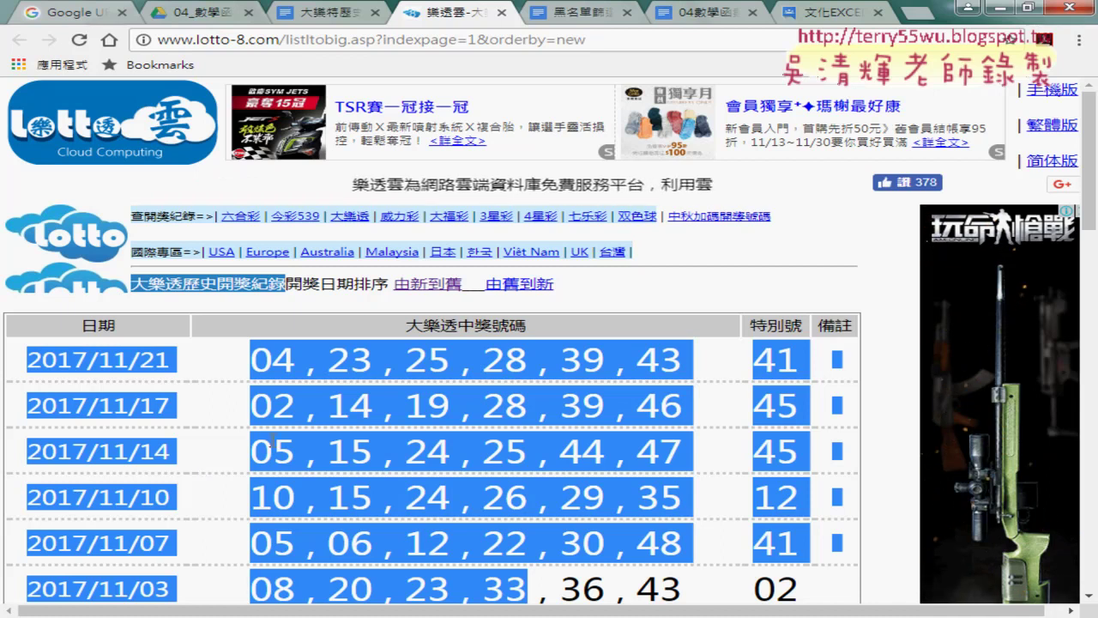
pyautogui.click(489, 614)
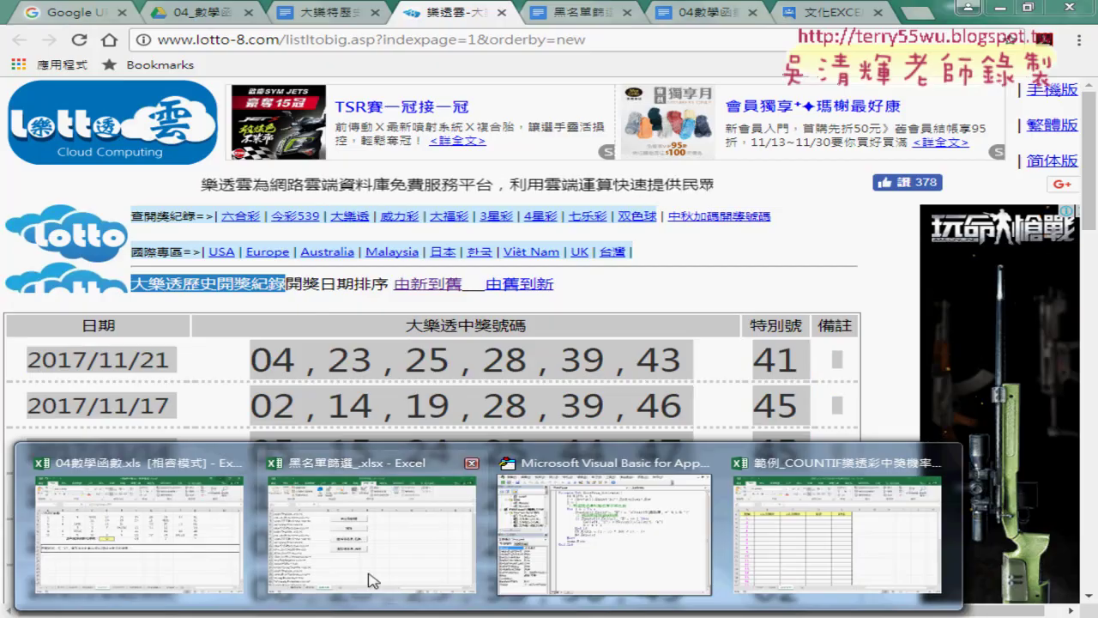
# Step: In 黑名單篩選_.xlsx, open Data's 新查詢 menu to reveal the from-Web source option
pyautogui.click(371, 581)
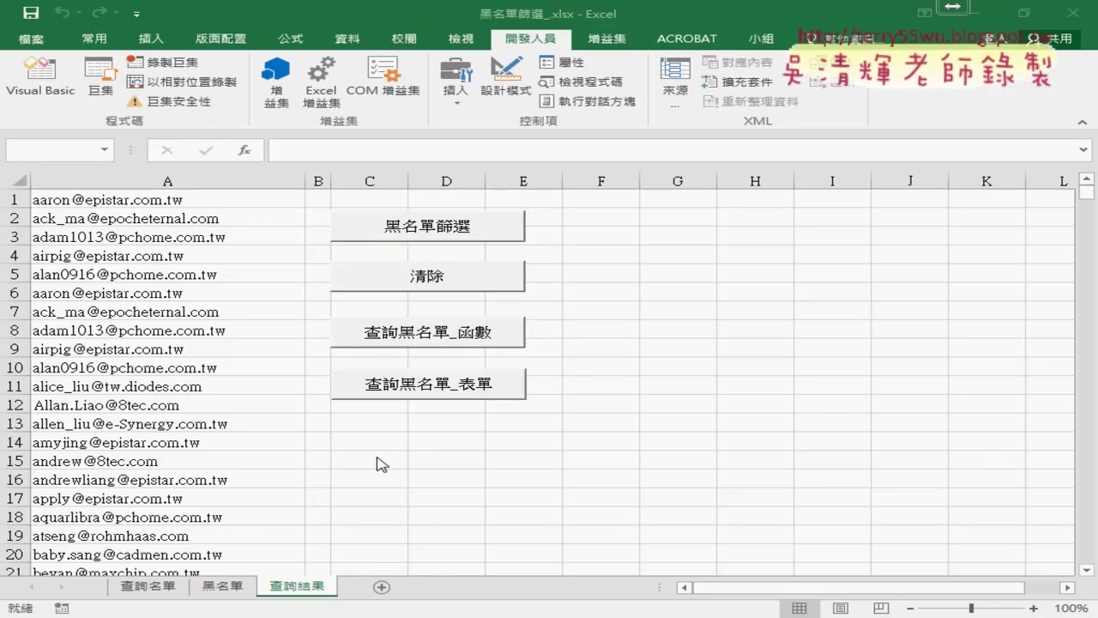
pyautogui.click(344, 46)
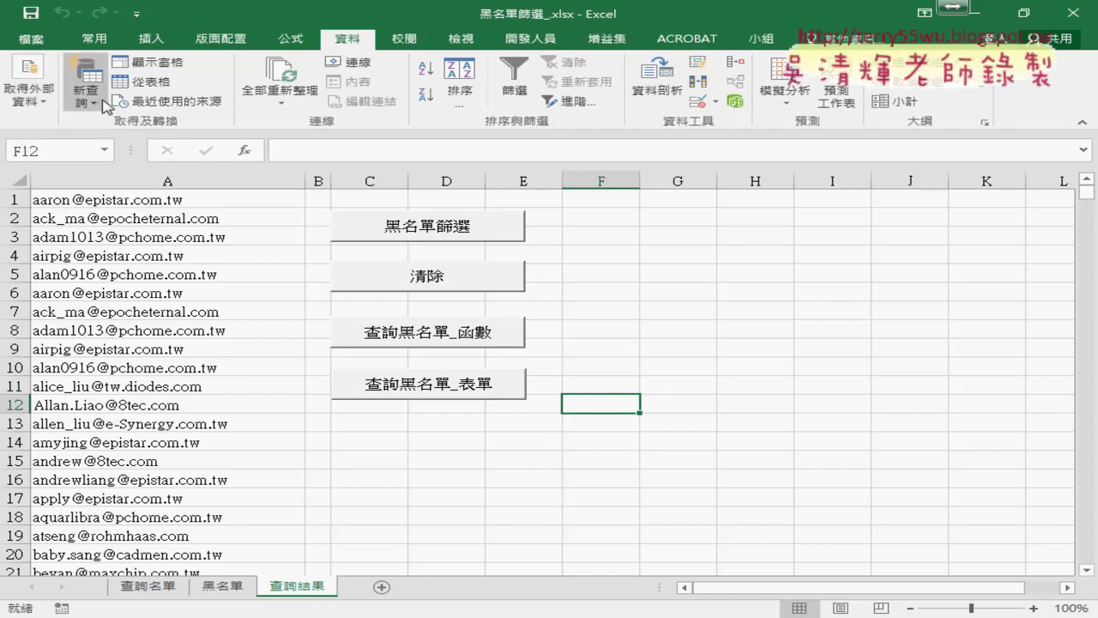
pyautogui.click(87, 96)
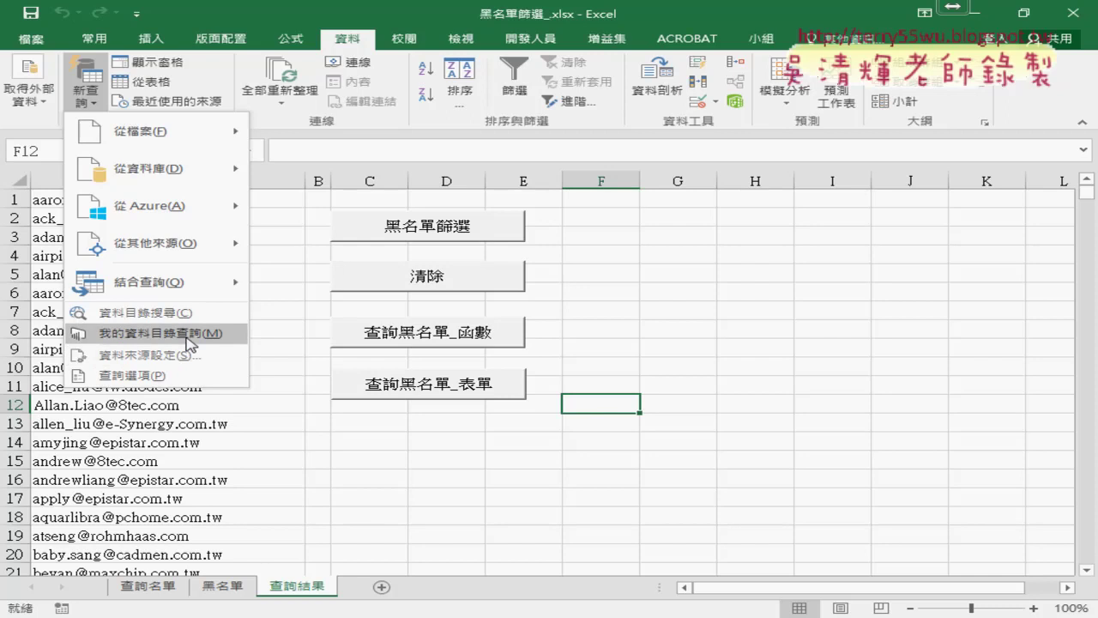
pyautogui.moveTo(155, 242)
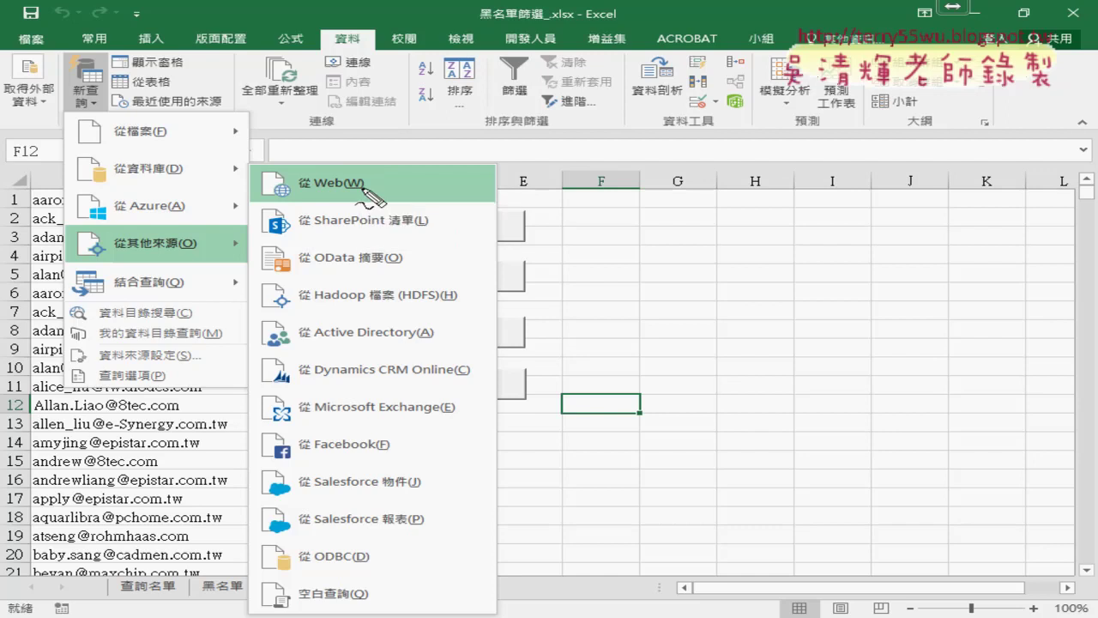
# Step: Dismiss the 新查詢 and 從其他來源 menus with Esc, importing nothing
pyautogui.moveTo(129, 225); pyautogui.dragTo(225, 258)
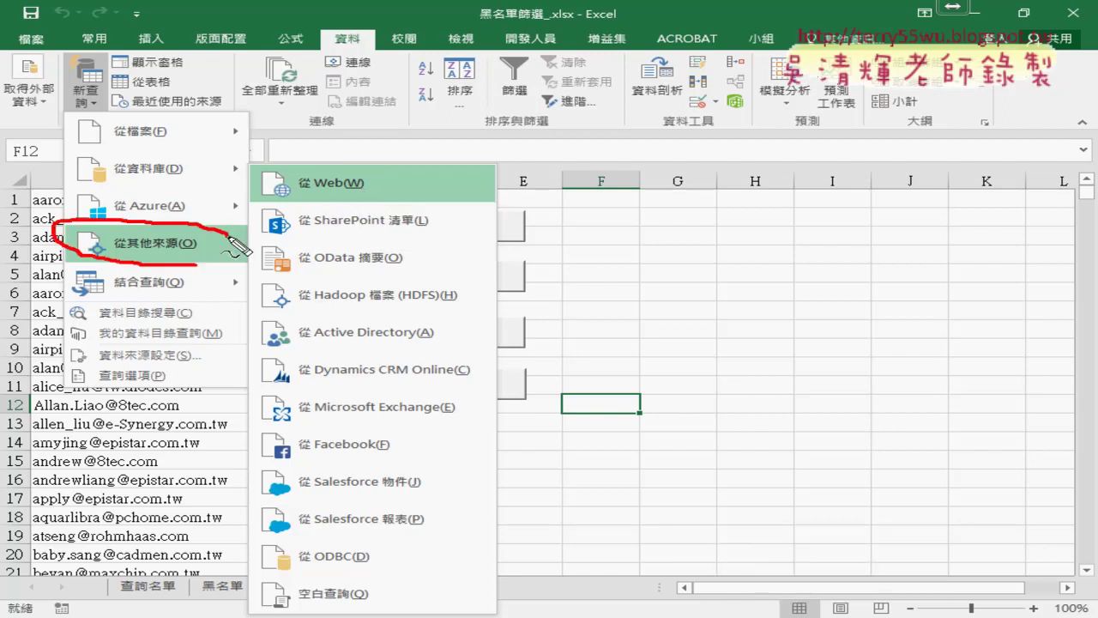
pyautogui.moveTo(360, 181)
pyautogui.mouseDown()
pyautogui.moveTo(266, 193)
pyautogui.moveTo(331, 206)
pyautogui.mouseUp()
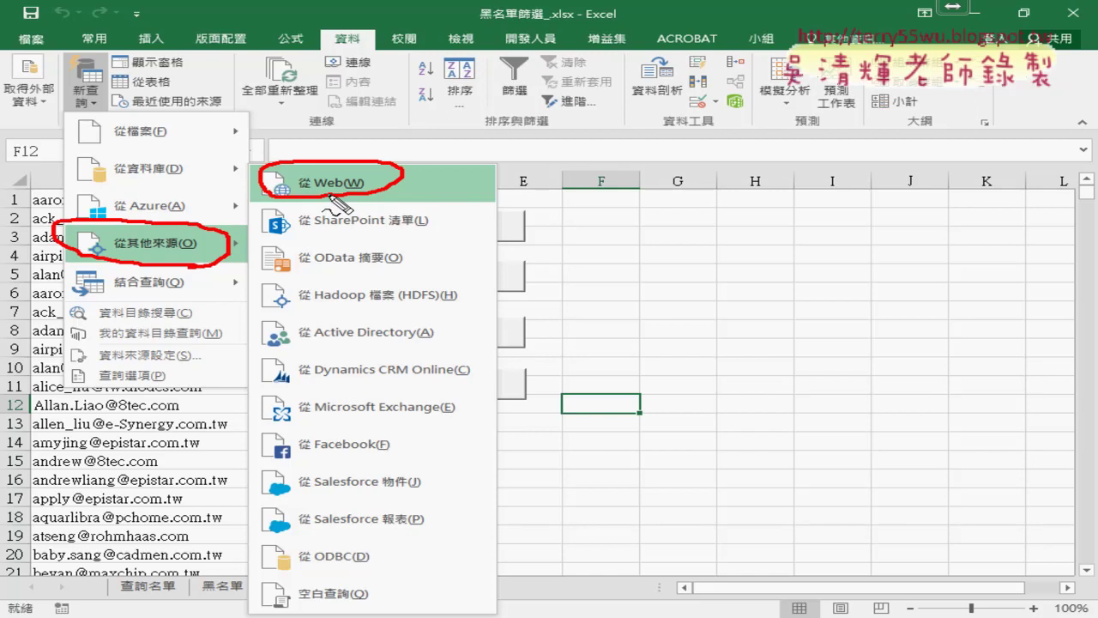
pyautogui.press('Escape')
pyautogui.press('Escape')
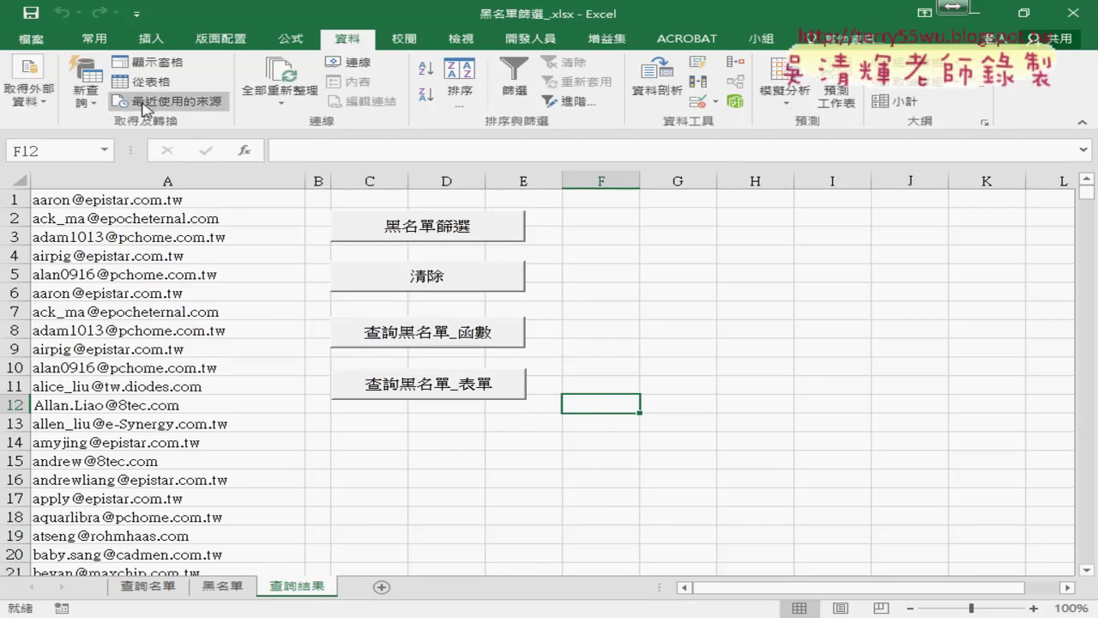
# Step: Start a From Web query and copy the lotto-8.com results page address from Chrome
pyautogui.click(86, 96)
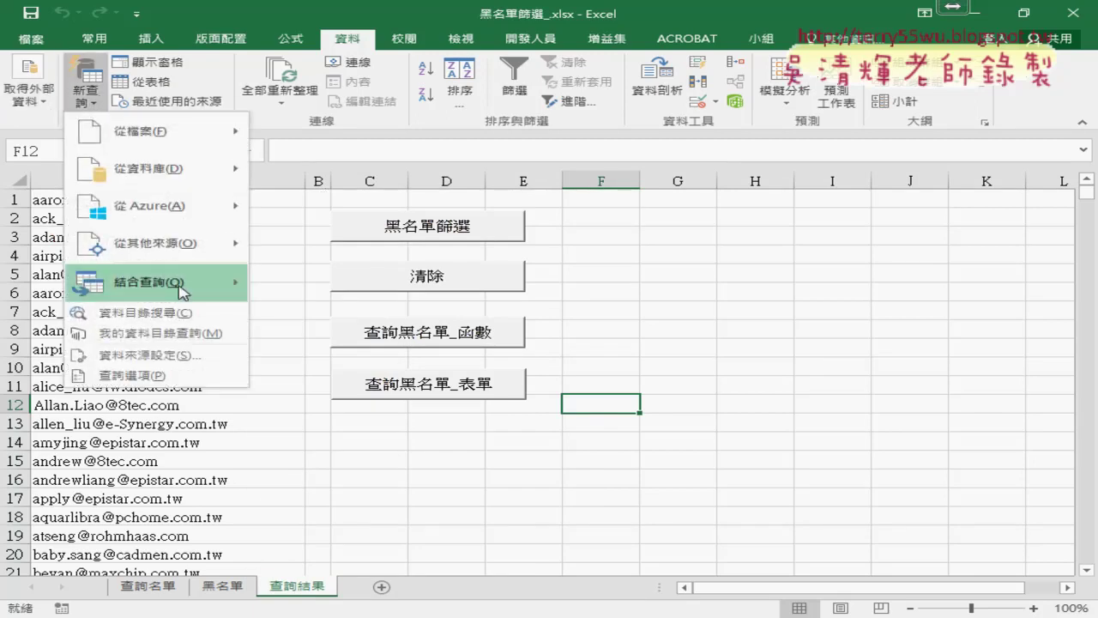
pyautogui.moveTo(156, 243)
pyautogui.click(350, 183)
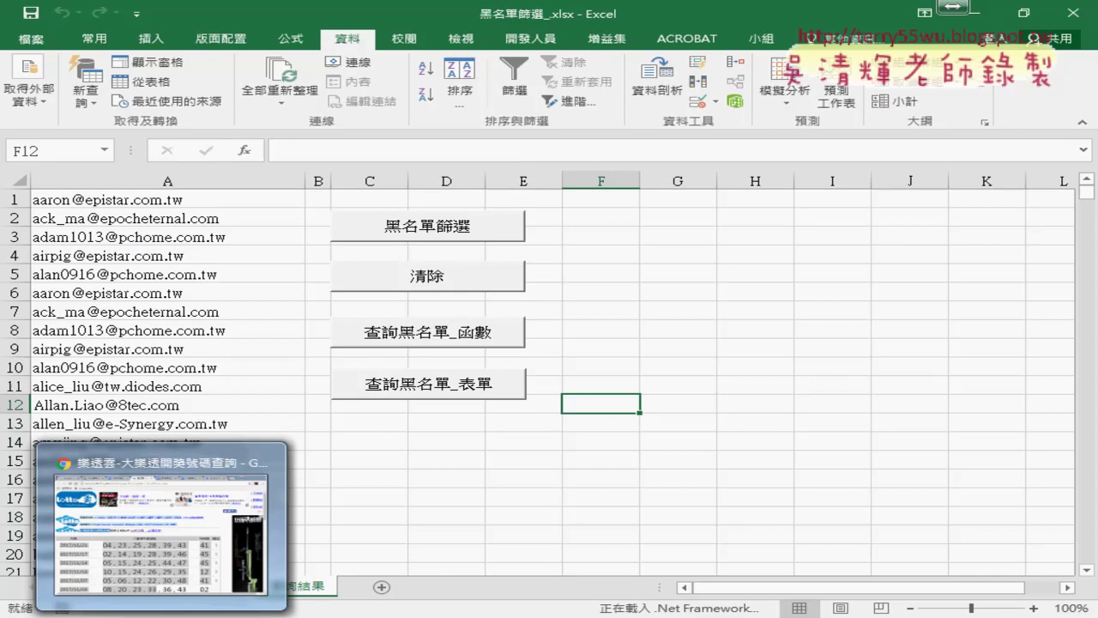
pyautogui.click(161, 532)
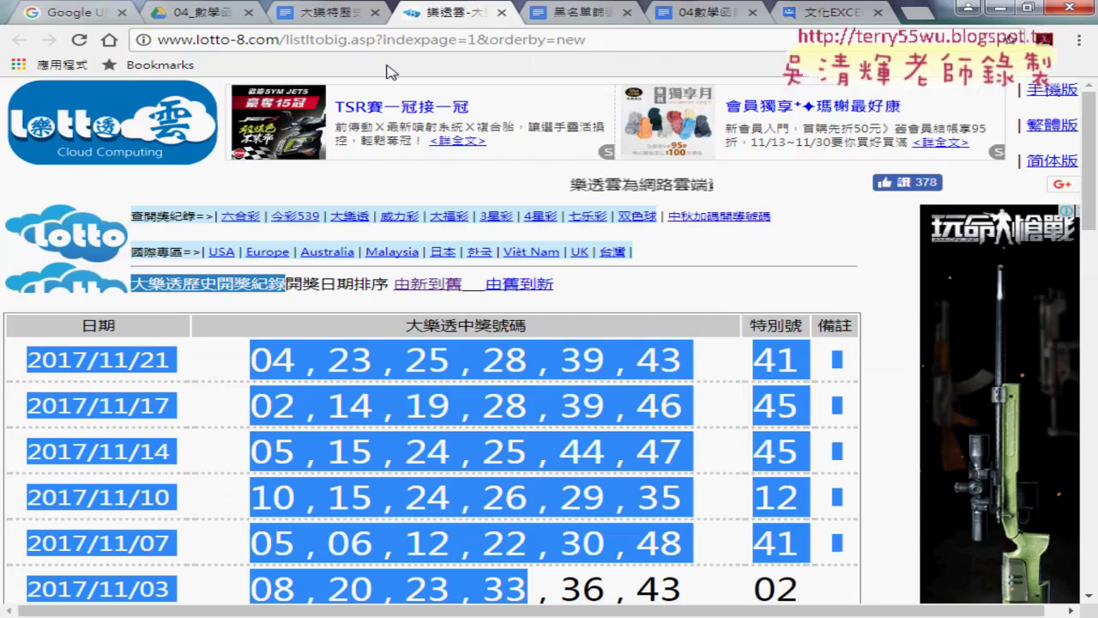
pyautogui.click(416, 39)
pyautogui.rightClick(439, 45)
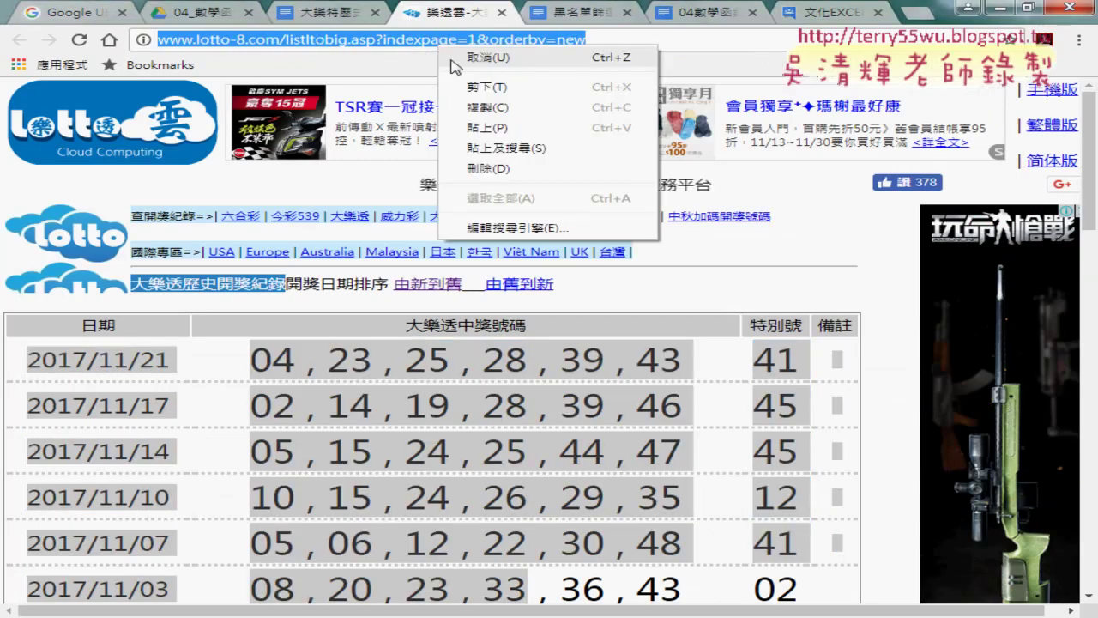
pyautogui.click(488, 107)
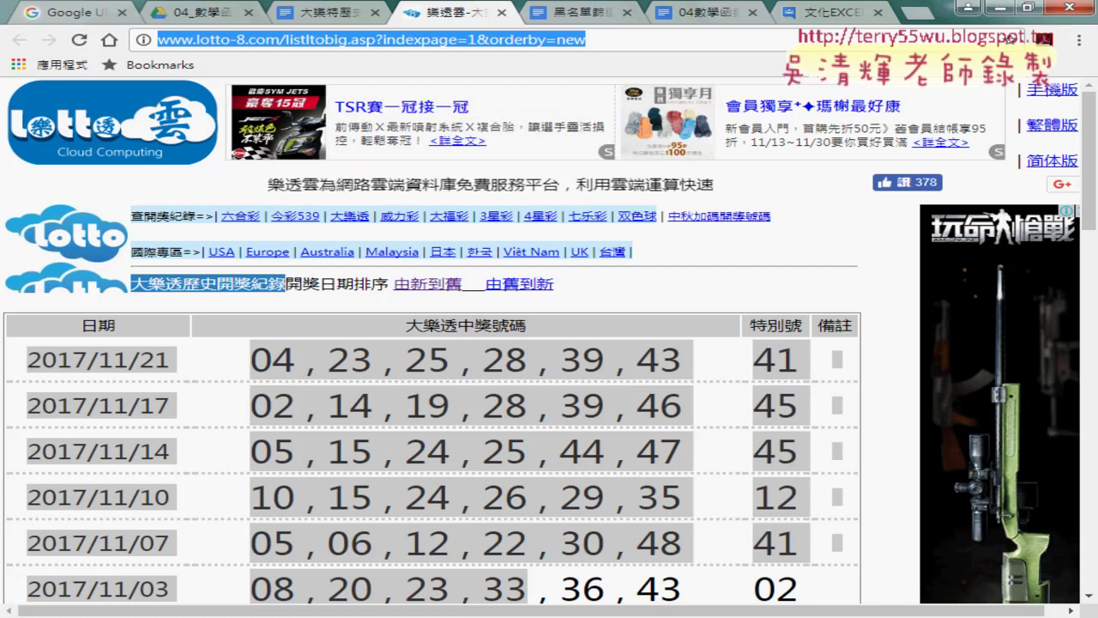
# Step: Paste the lotto-8.com address into the basic From Web URL field, start, then cancel the import
pyautogui.click(378, 524)
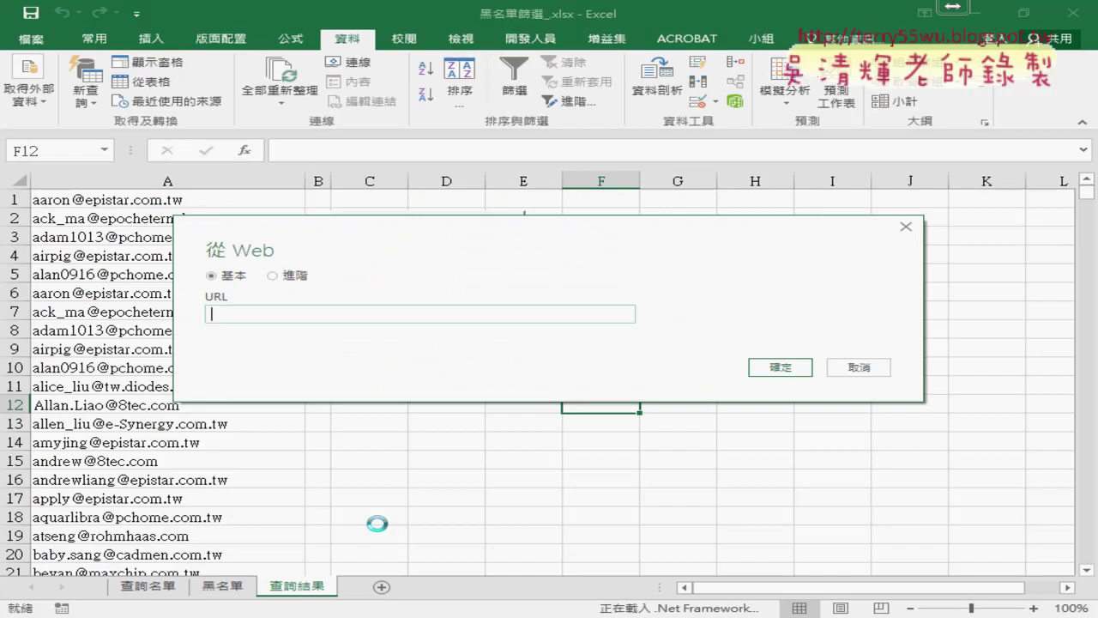
pyautogui.click(275, 276)
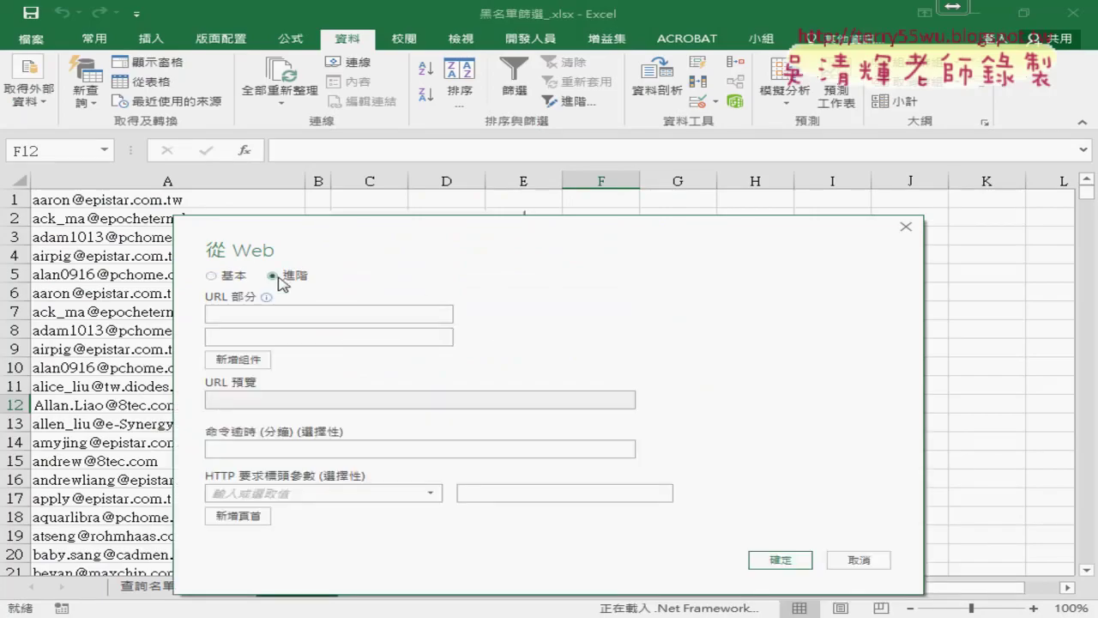
pyautogui.moveTo(296, 233); pyautogui.dragTo(213, 130)
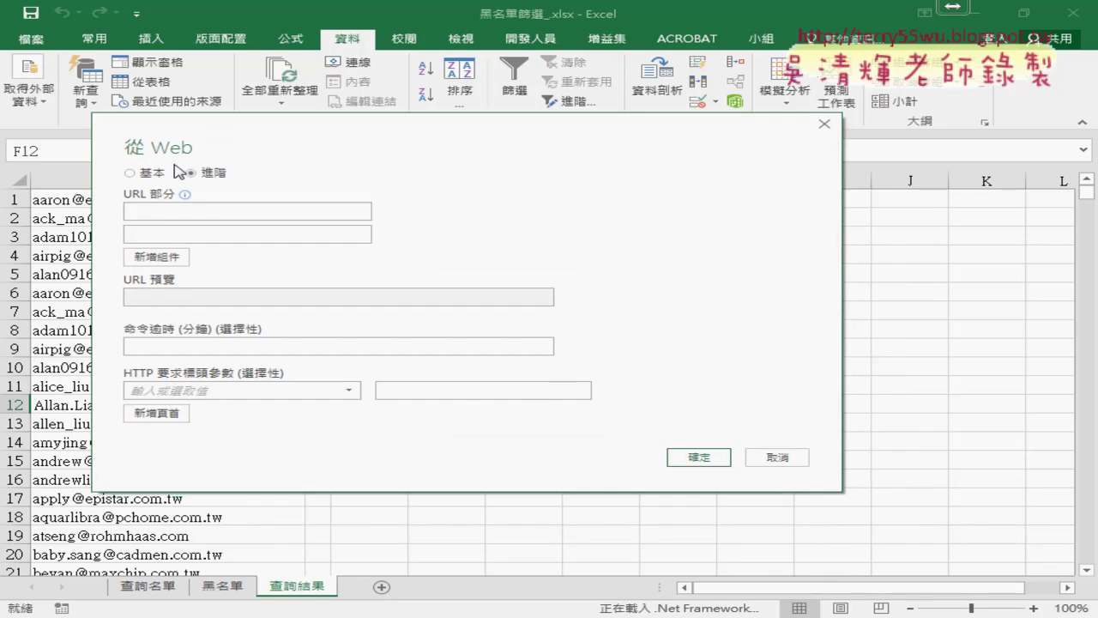
pyautogui.click(147, 174)
pyautogui.rightClick(204, 214)
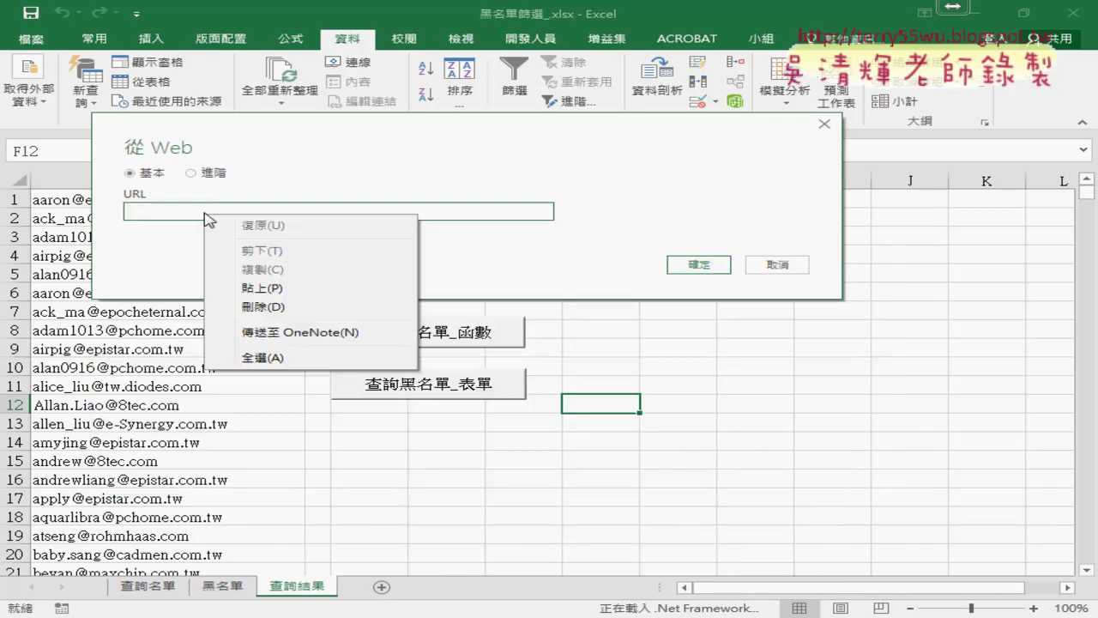
pyautogui.click(262, 288)
pyautogui.click(697, 266)
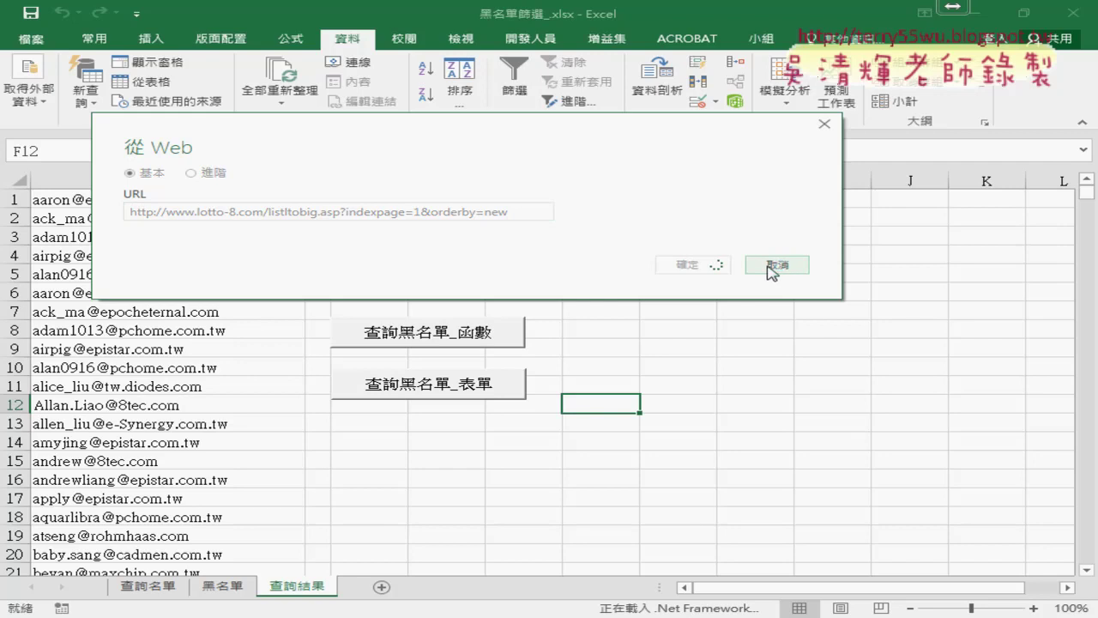
pyautogui.click(775, 266)
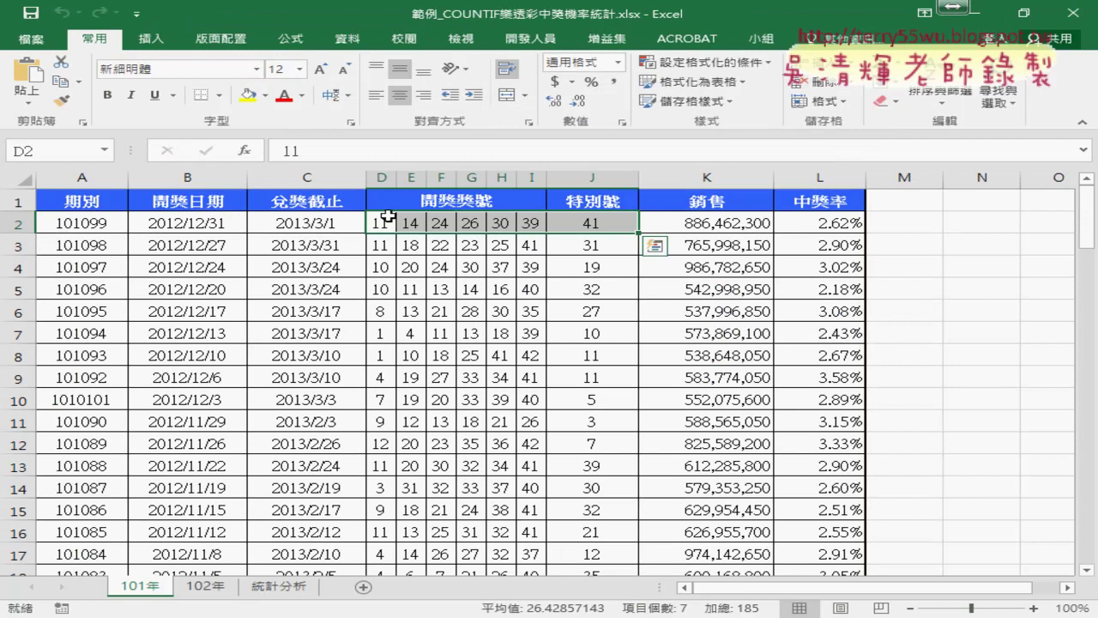
pyautogui.click(279, 586)
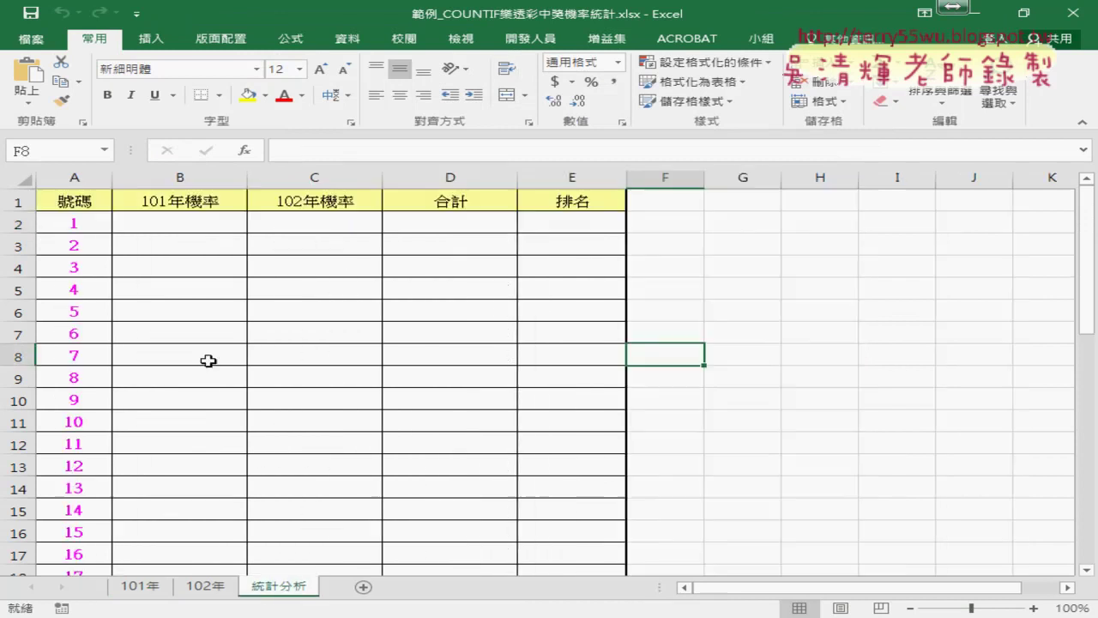
pyautogui.click(186, 224)
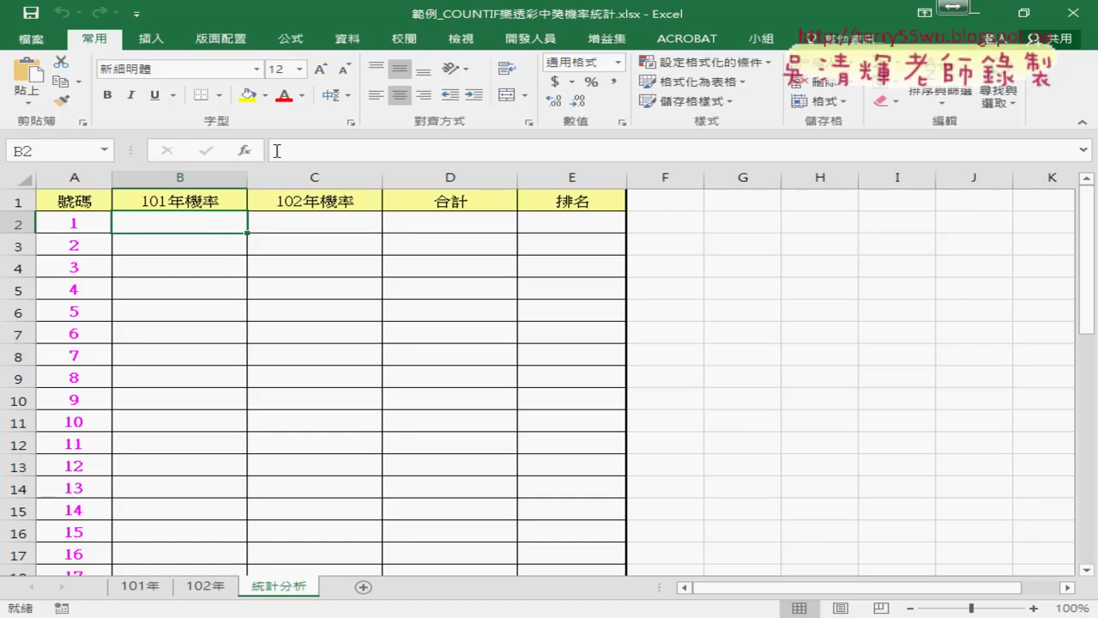
pyautogui.click(246, 151)
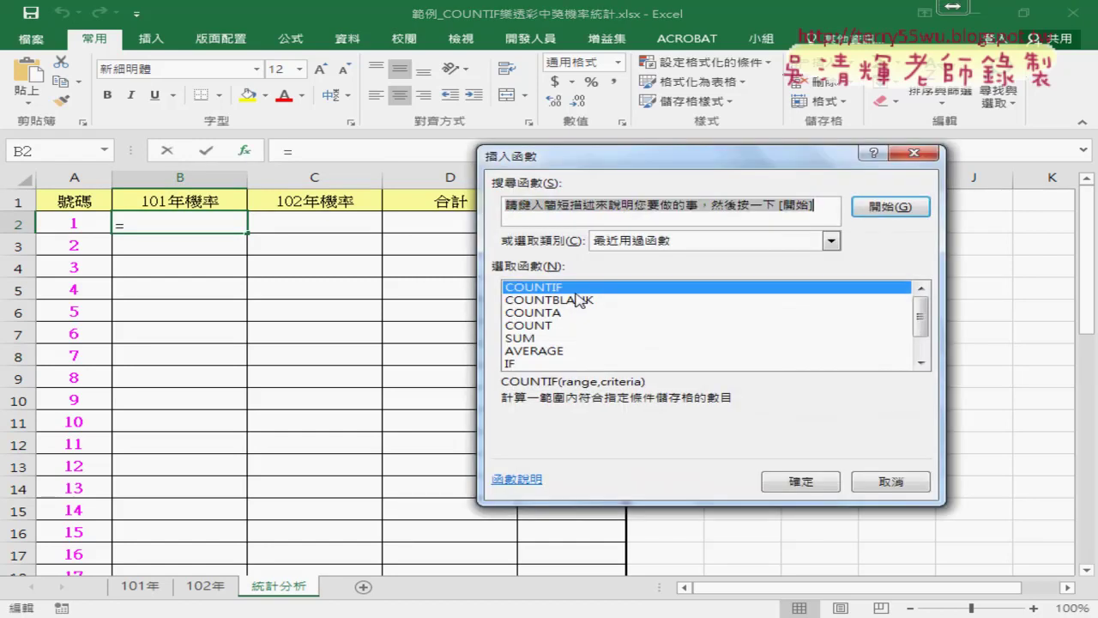
pyautogui.click(556, 327)
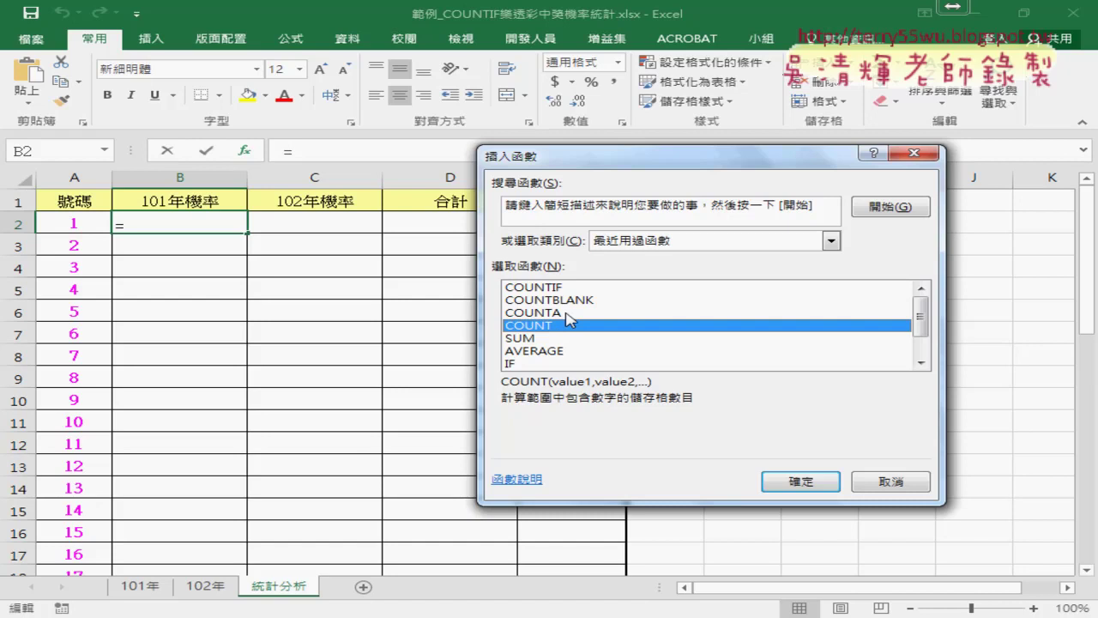
pyautogui.click(579, 290)
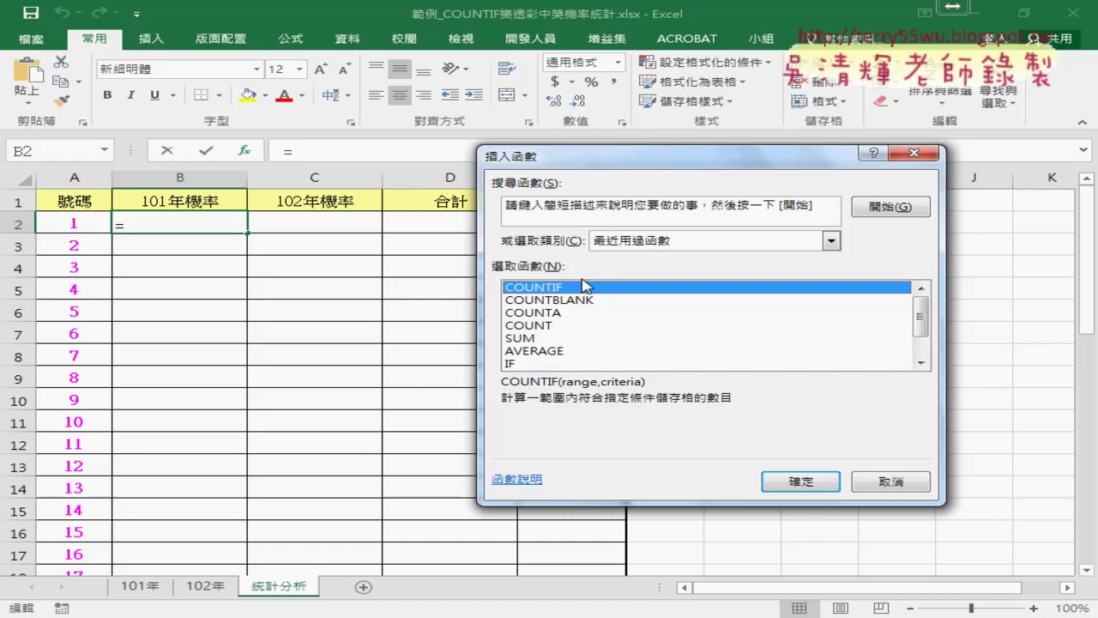
pyautogui.click(890, 481)
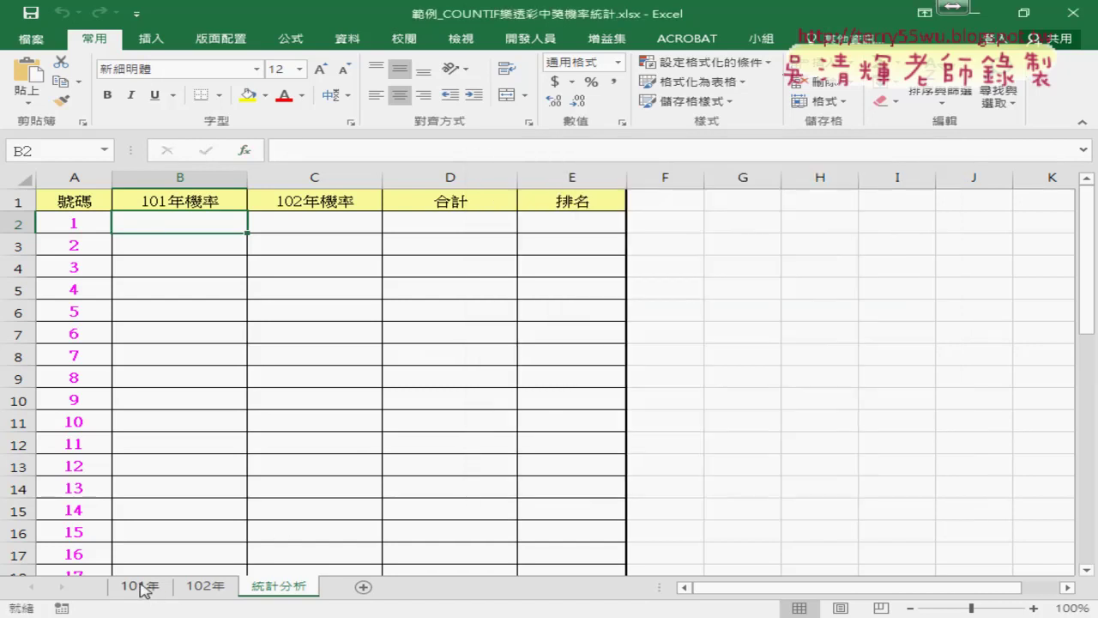
pyautogui.click(140, 587)
pyautogui.moveTo(382, 223); pyautogui.dragTo(610, 225)
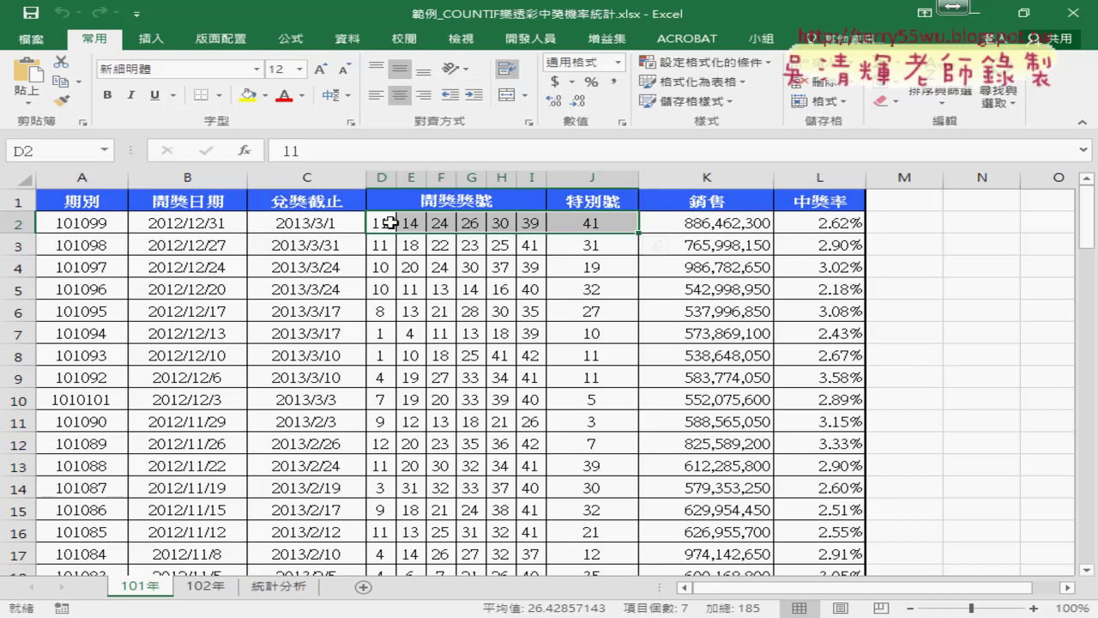
# Step: Name the 101年 draw numbers D2:J100 as 開獎101 through the Name Box
pyautogui.moveTo(381, 224); pyautogui.dragTo(593, 224)
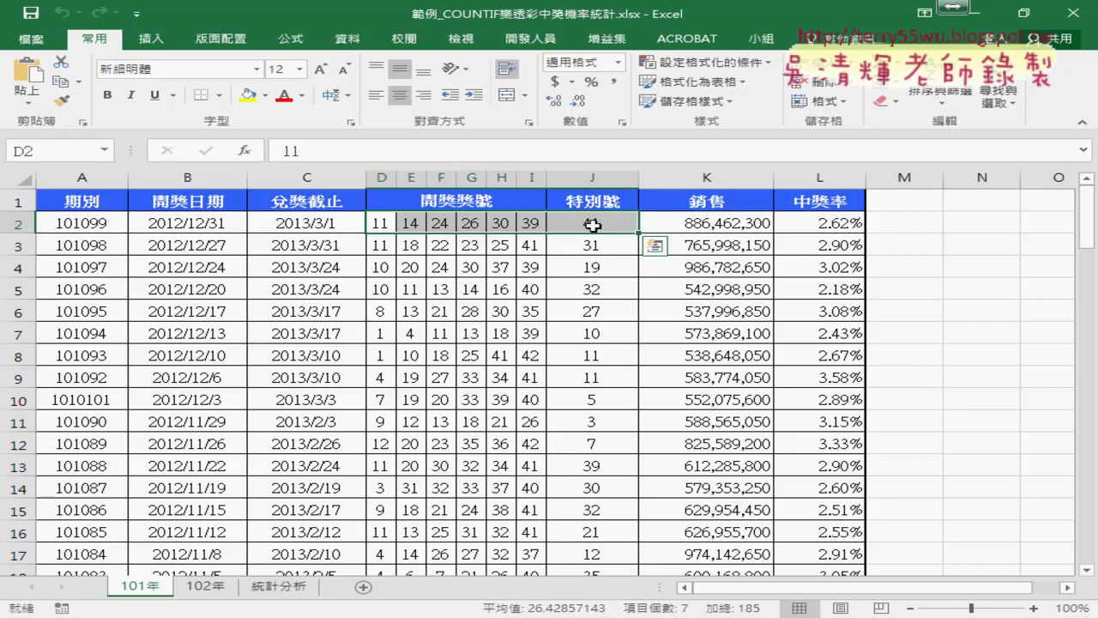
pyautogui.hotkey('ctrl', 'shift', 'Down')
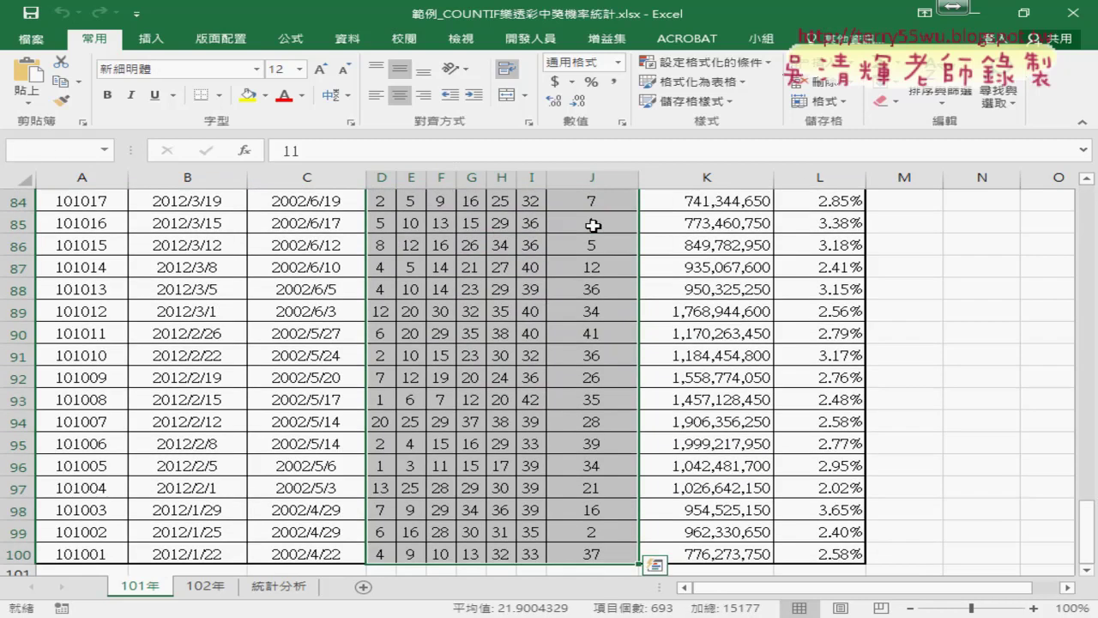
pyautogui.click(66, 151)
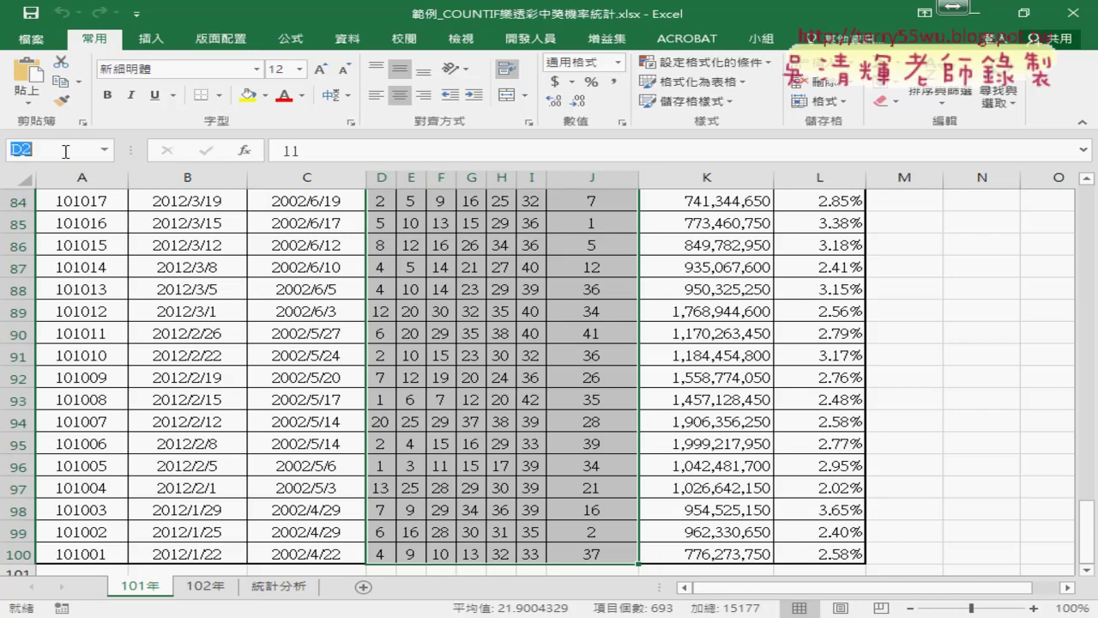
pyautogui.write('101')
pyautogui.press('Return')
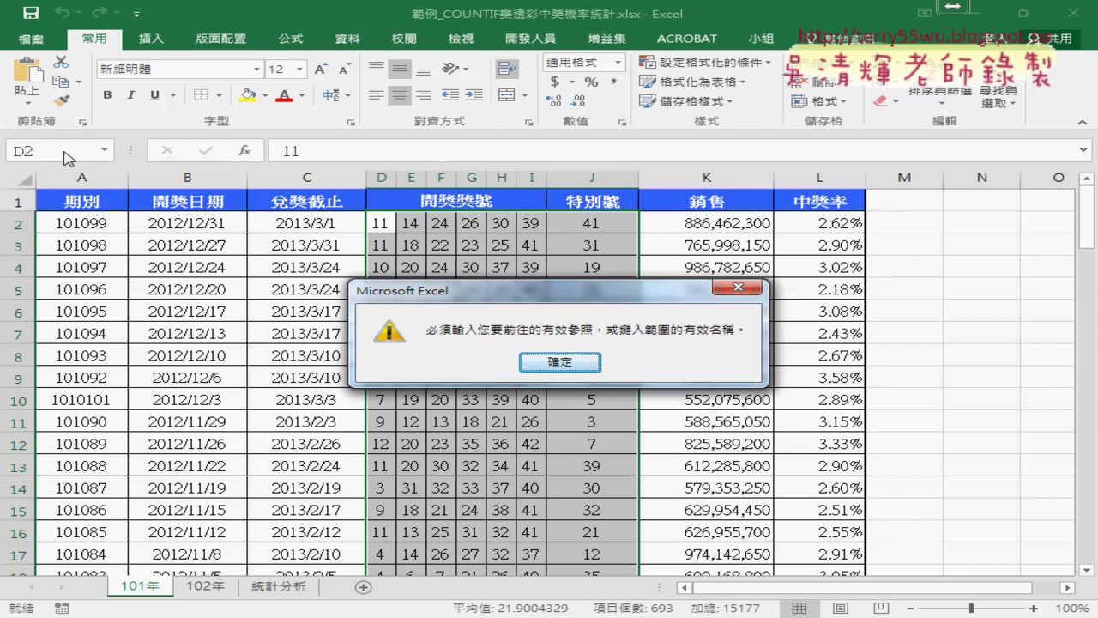
pyautogui.click(565, 364)
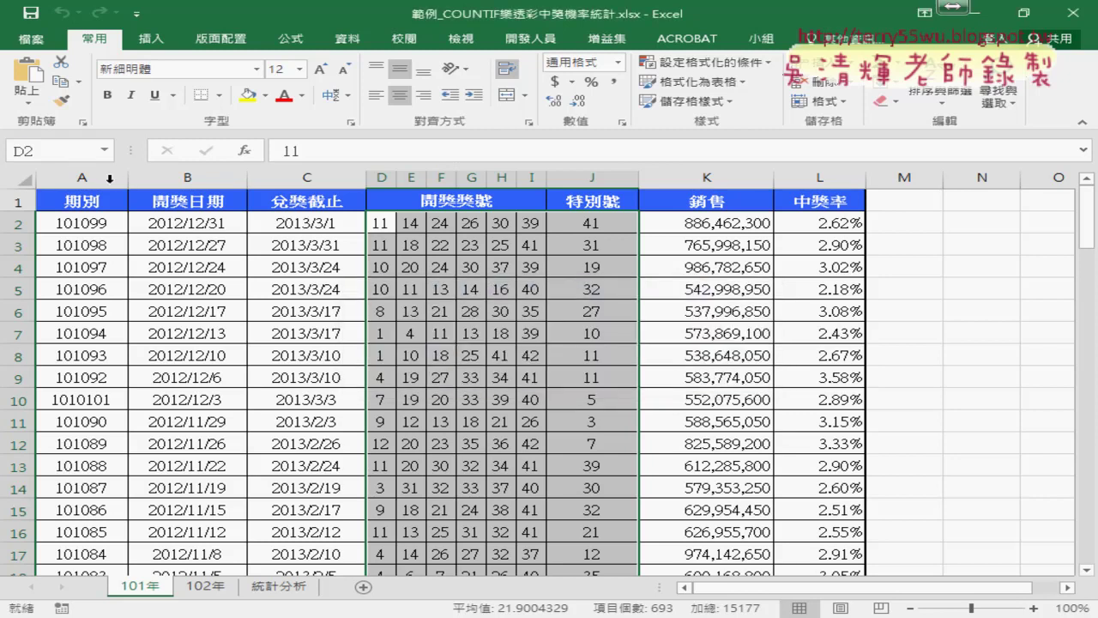
pyautogui.click(50, 153)
pyautogui.write('開獎')
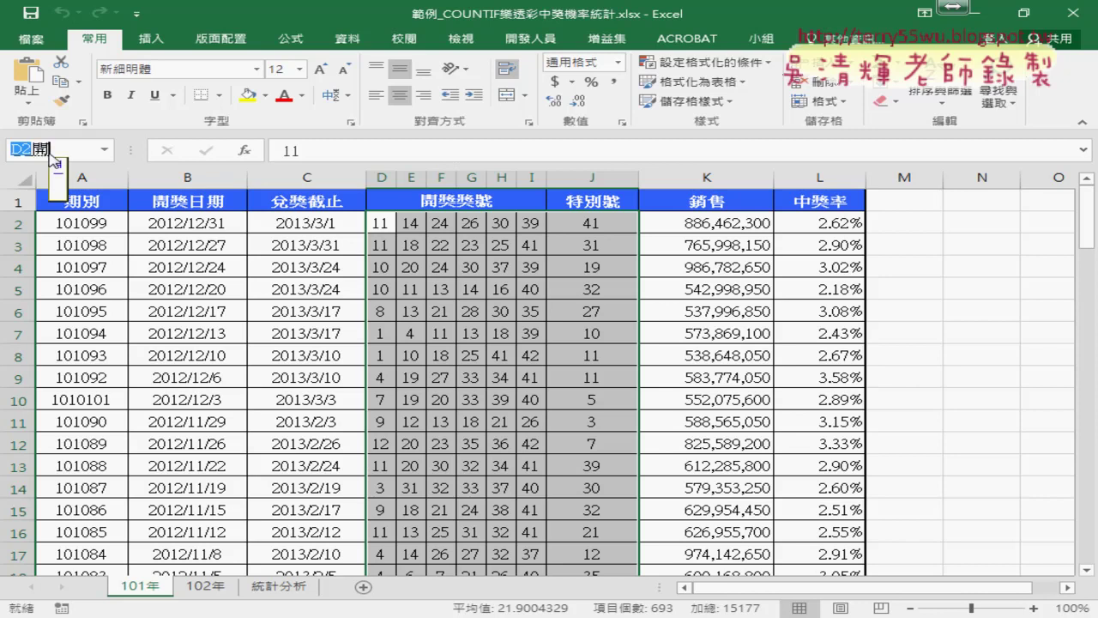
pyautogui.write('101')
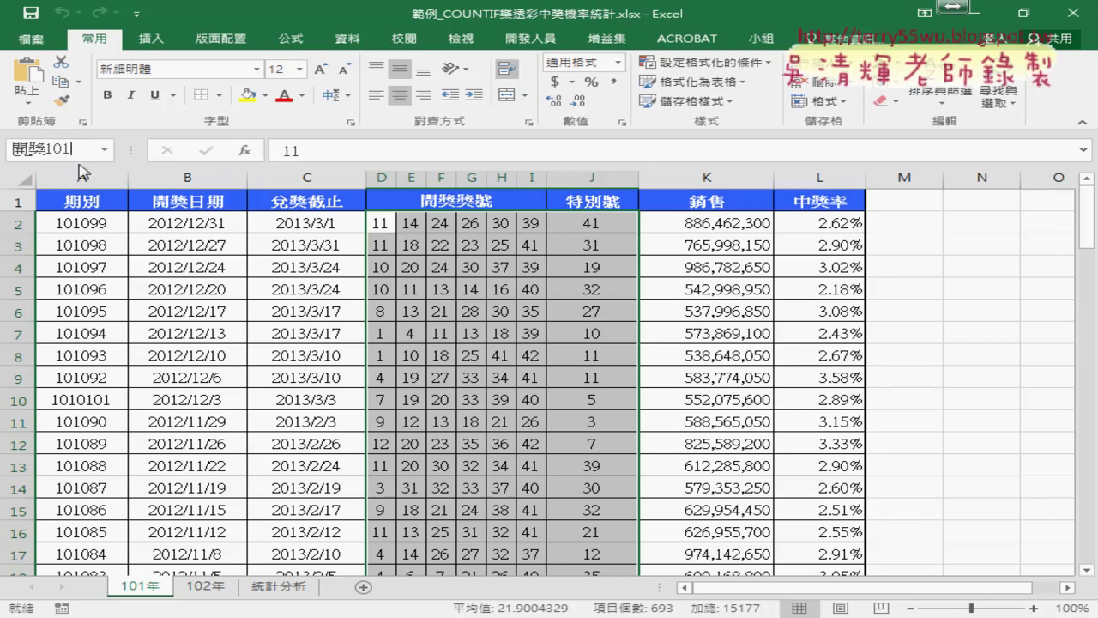
pyautogui.moveTo(66, 148); pyautogui.dragTo(5, 148)
pyautogui.press('Return')
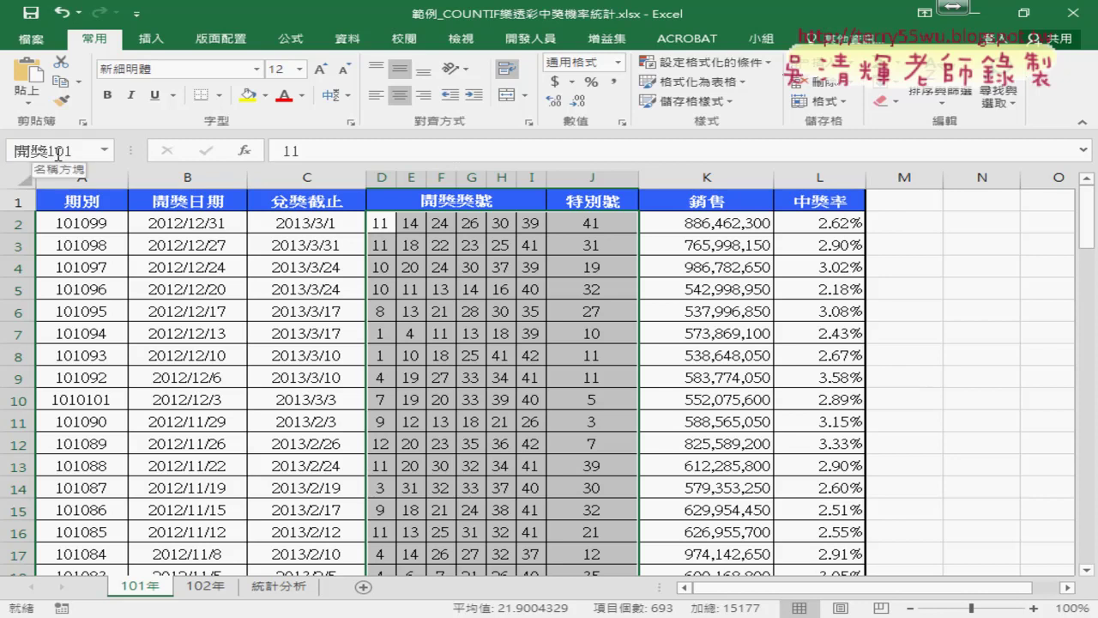
# Step: Name the 102年 draw numbers D2:J105 as 開獎102, then return to 統計分析
pyautogui.click(206, 586)
pyautogui.moveTo(380, 222); pyautogui.dragTo(598, 224)
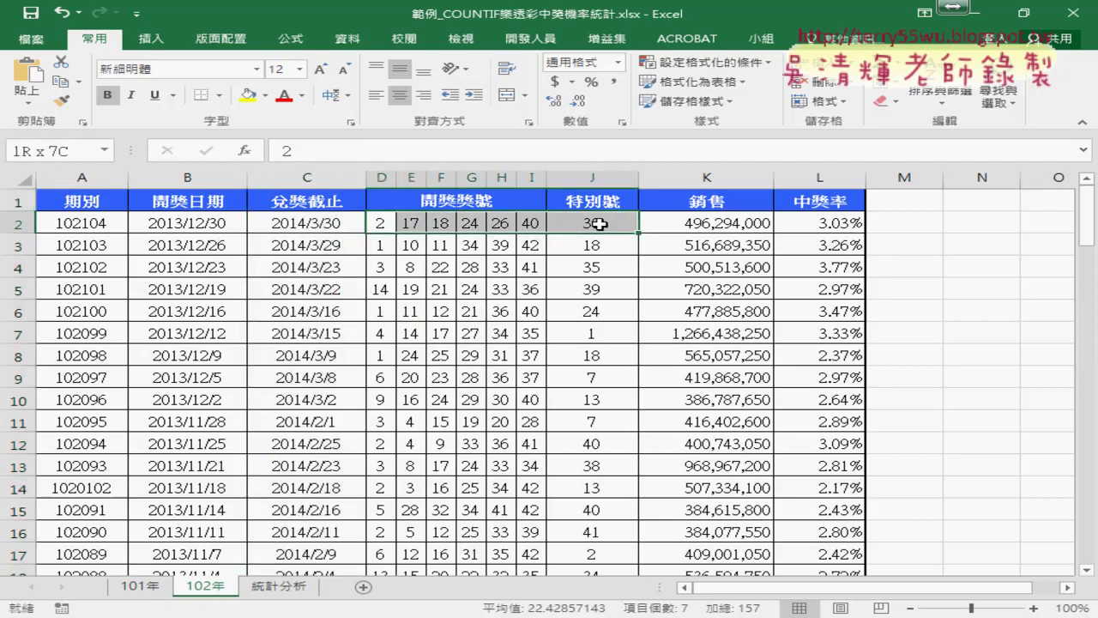
pyautogui.hotkey('ctrl', 'shift', 'Down')
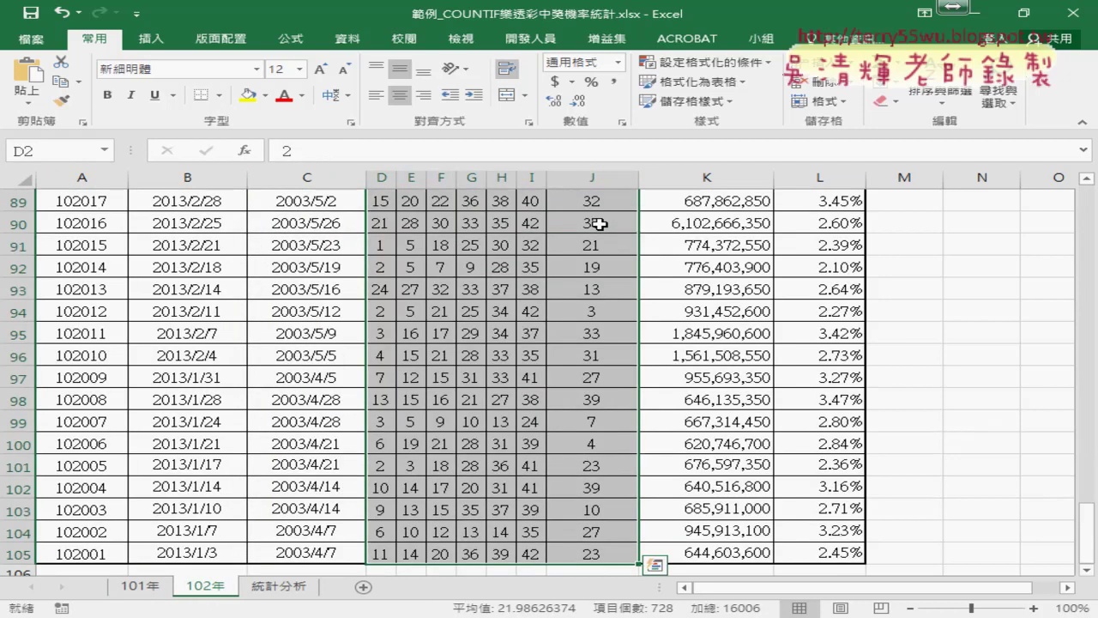
pyautogui.click(51, 150)
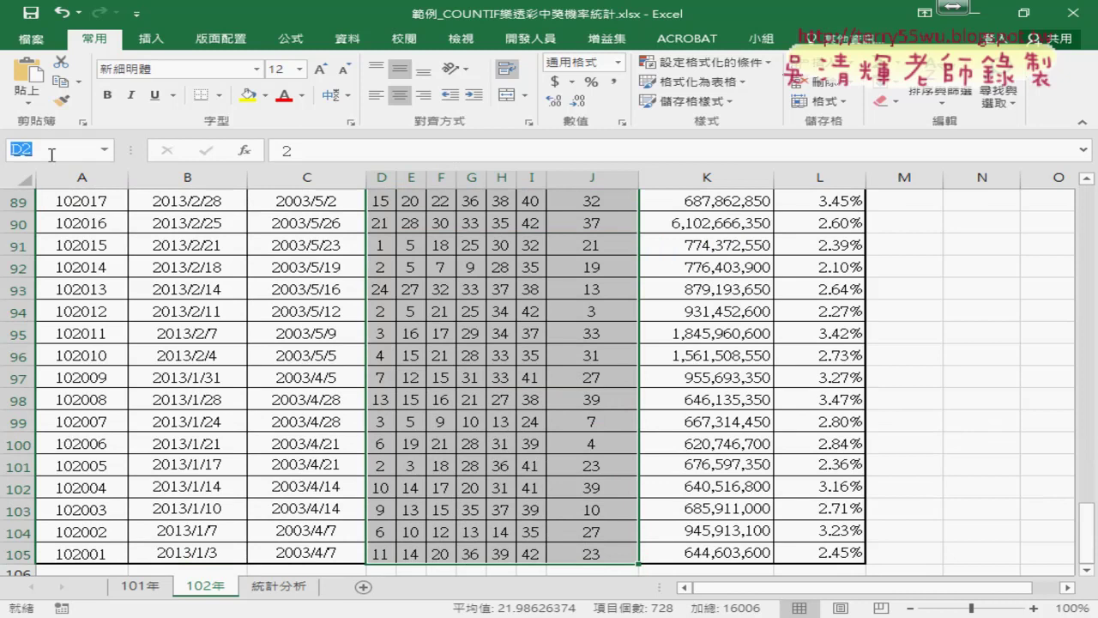
pyautogui.write('開獎102')
pyautogui.press('Return')
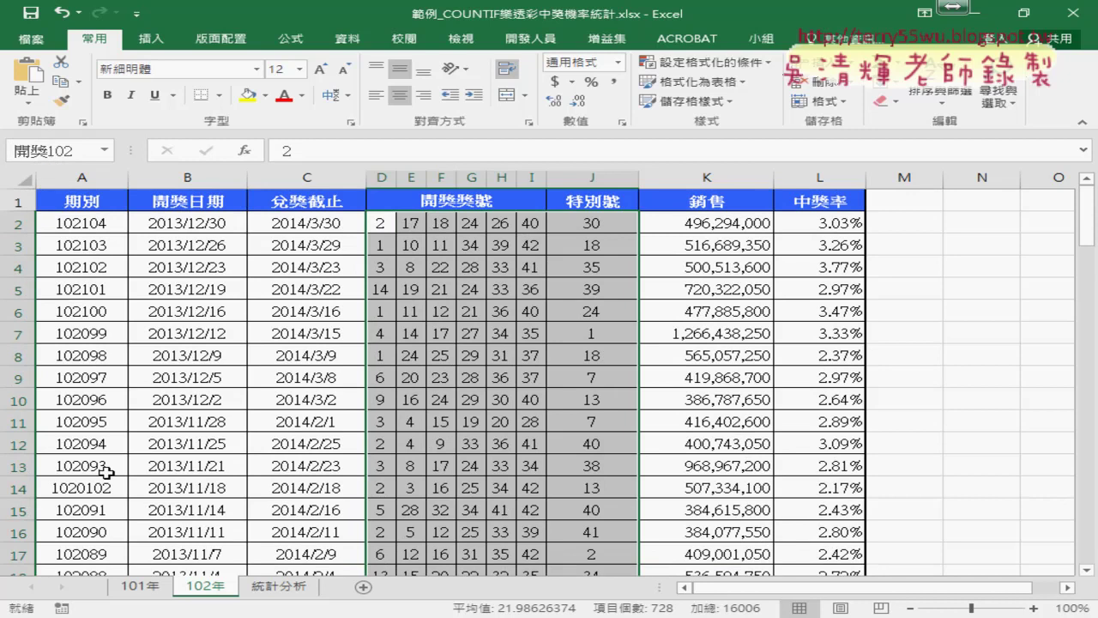
pyautogui.click(282, 590)
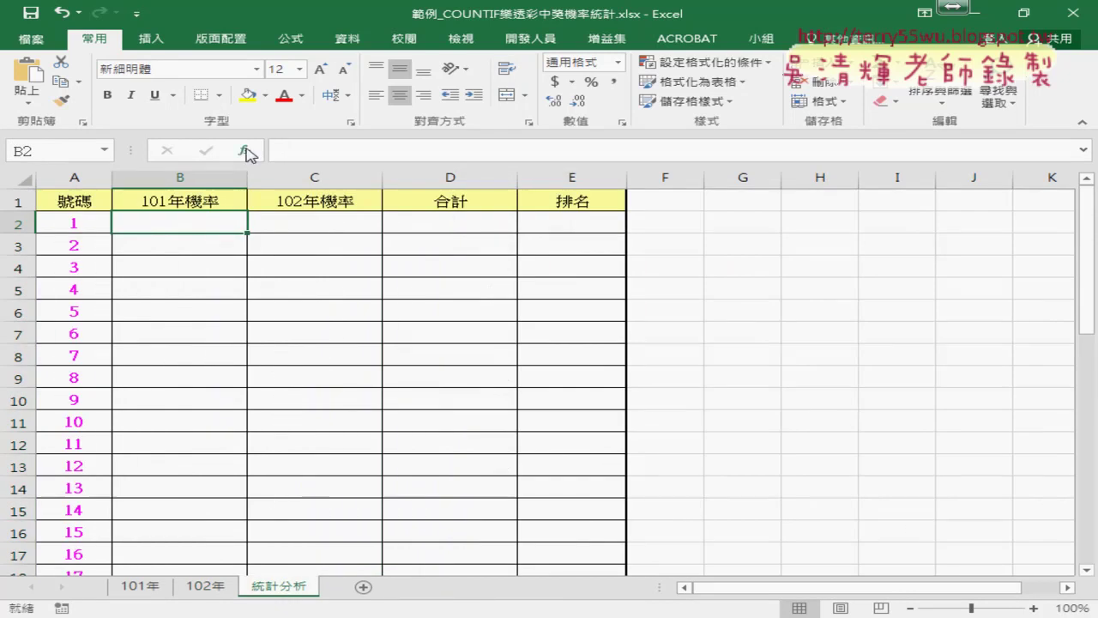
# Step: Enter =COUNTIF(開獎101,A2) in B2 and fill it down column B
pyautogui.click(245, 151)
pyautogui.click(801, 481)
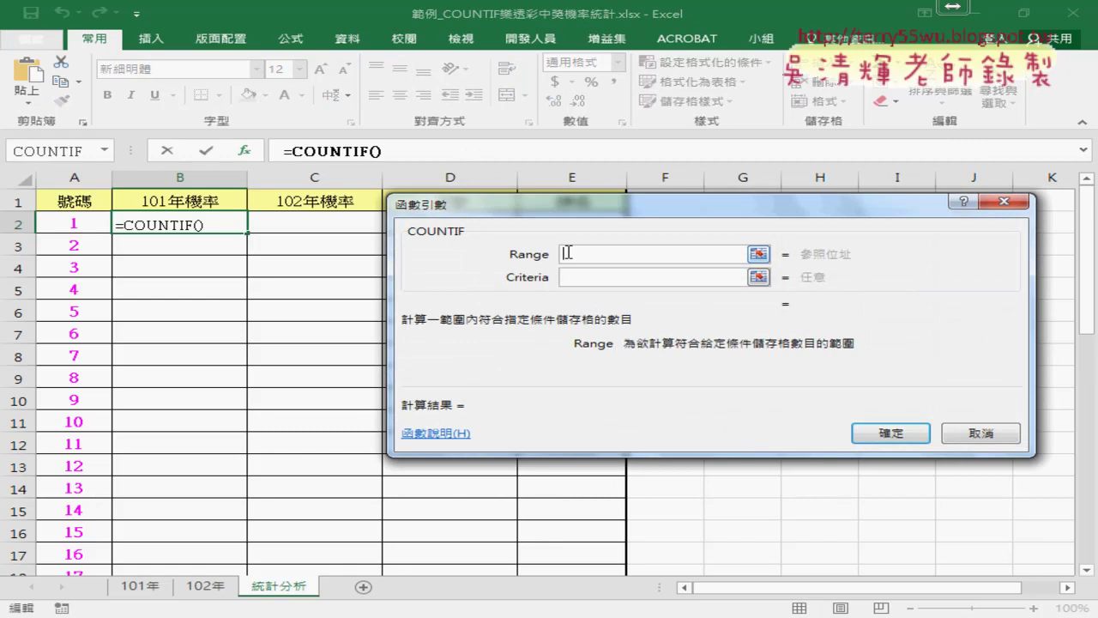
pyautogui.press('F3')
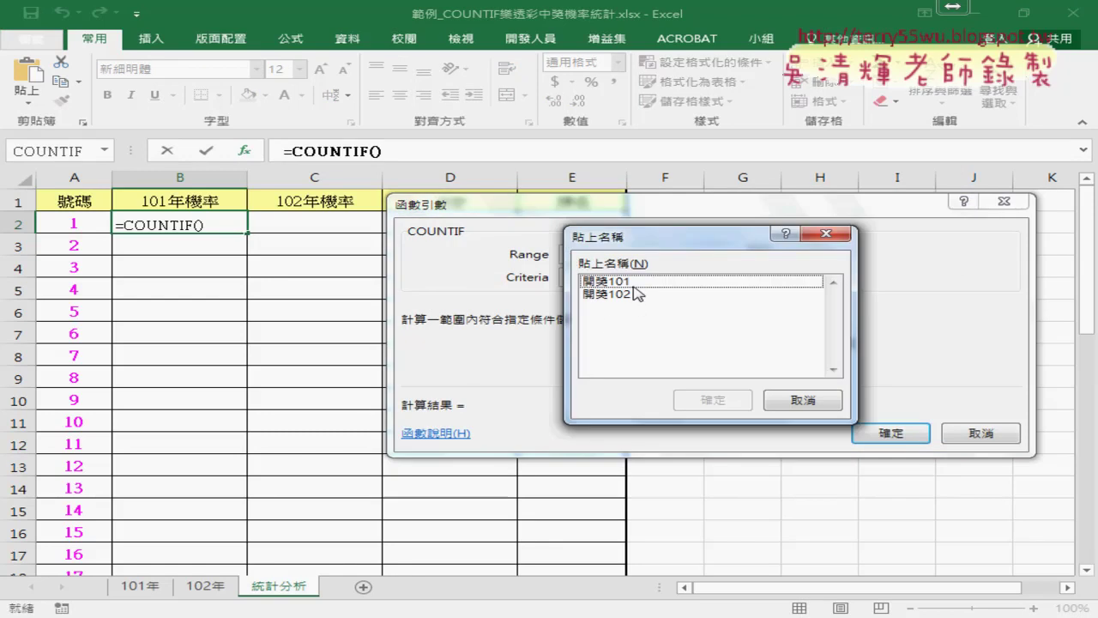
pyautogui.doubleClick(633, 281)
pyautogui.click(620, 276)
pyautogui.click(90, 223)
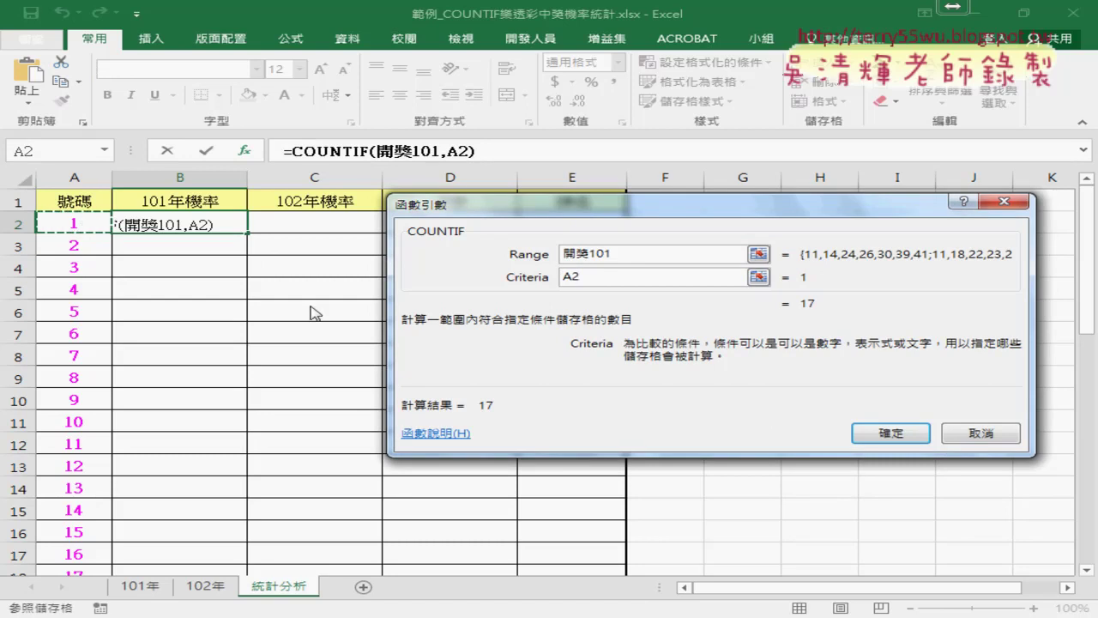
pyautogui.click(890, 434)
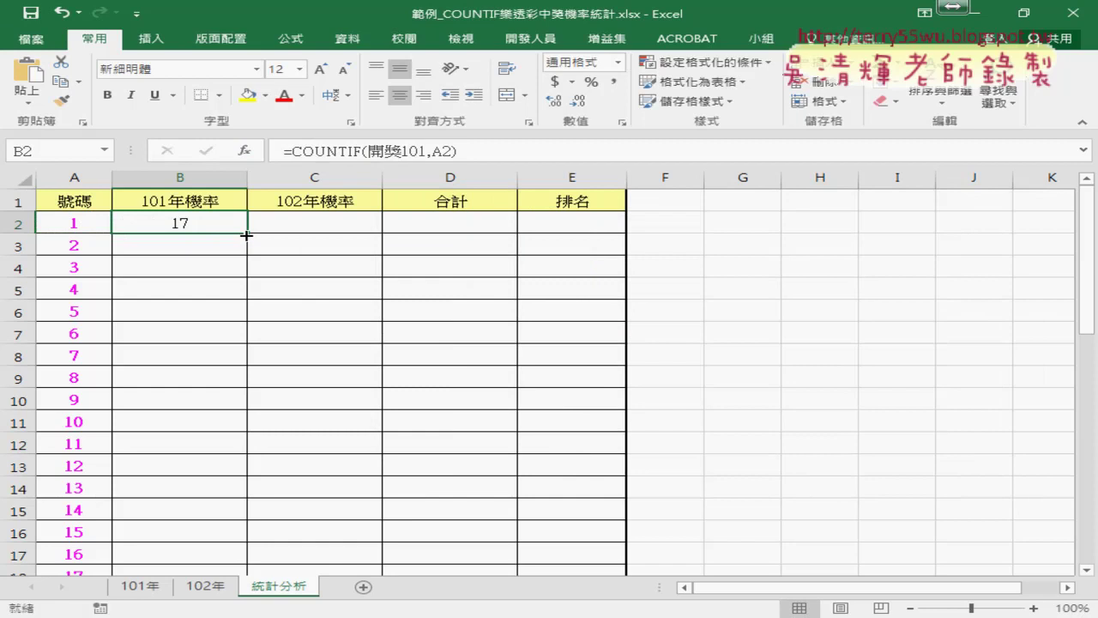
pyautogui.doubleClick(246, 233)
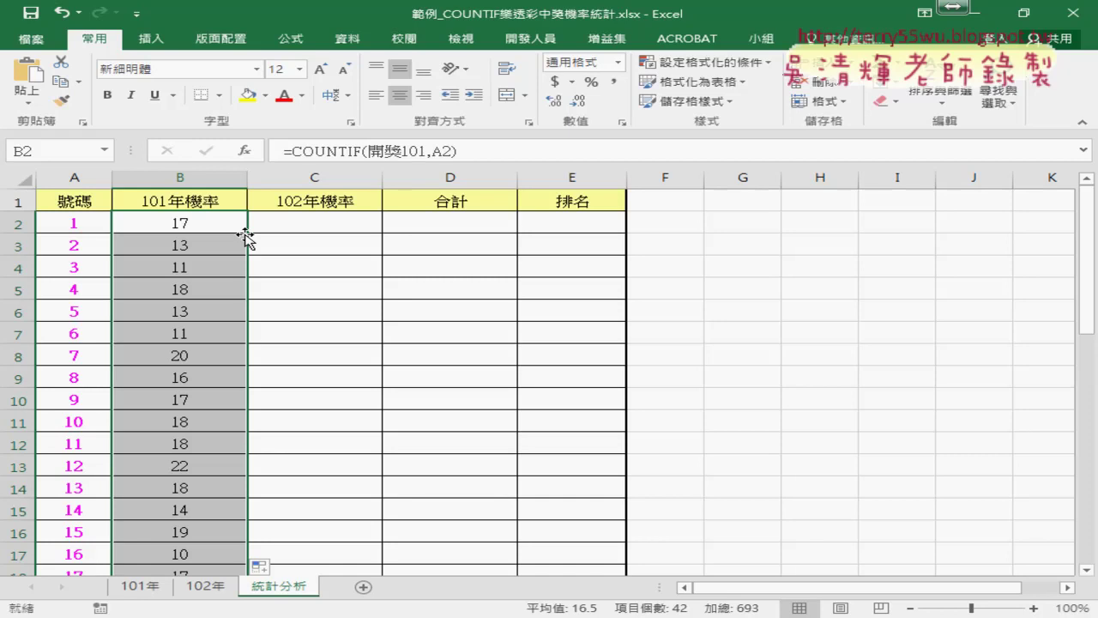
# Step: Try dividing B2 by a 101年 cell, cancel the edit, and return to 統計分析
pyautogui.click(487, 151)
pyautogui.write('/')
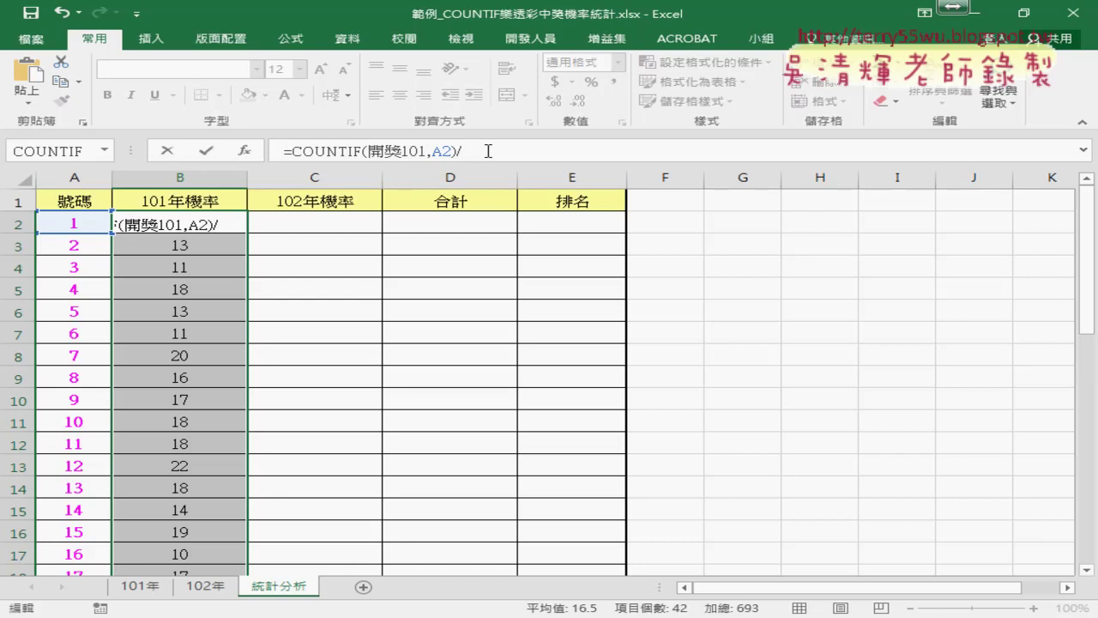
pyautogui.click(154, 584)
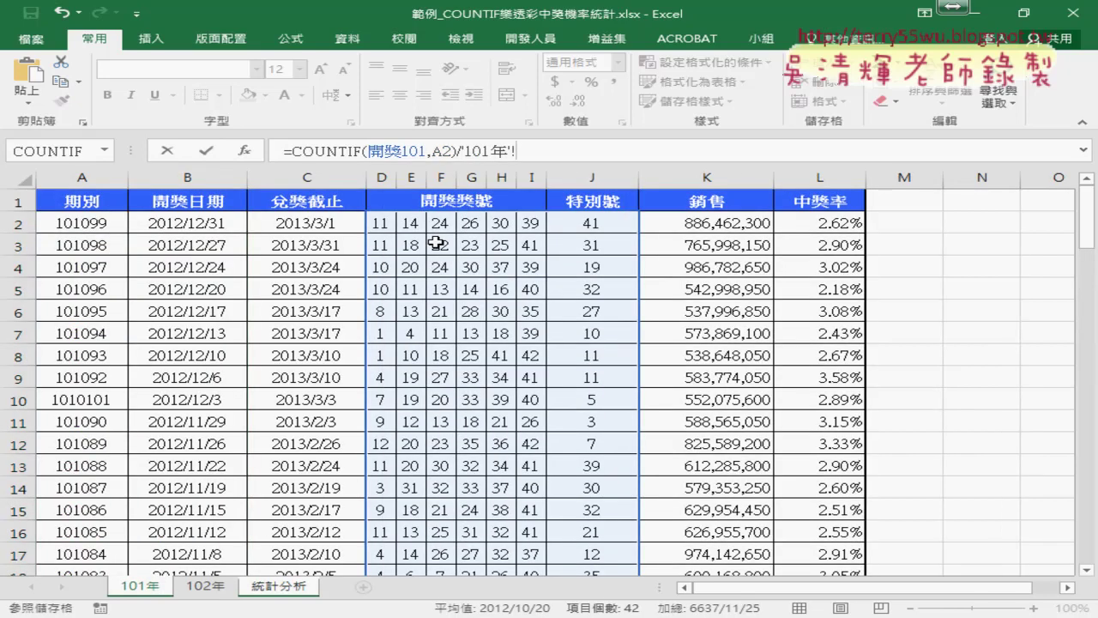
pyautogui.click(386, 221)
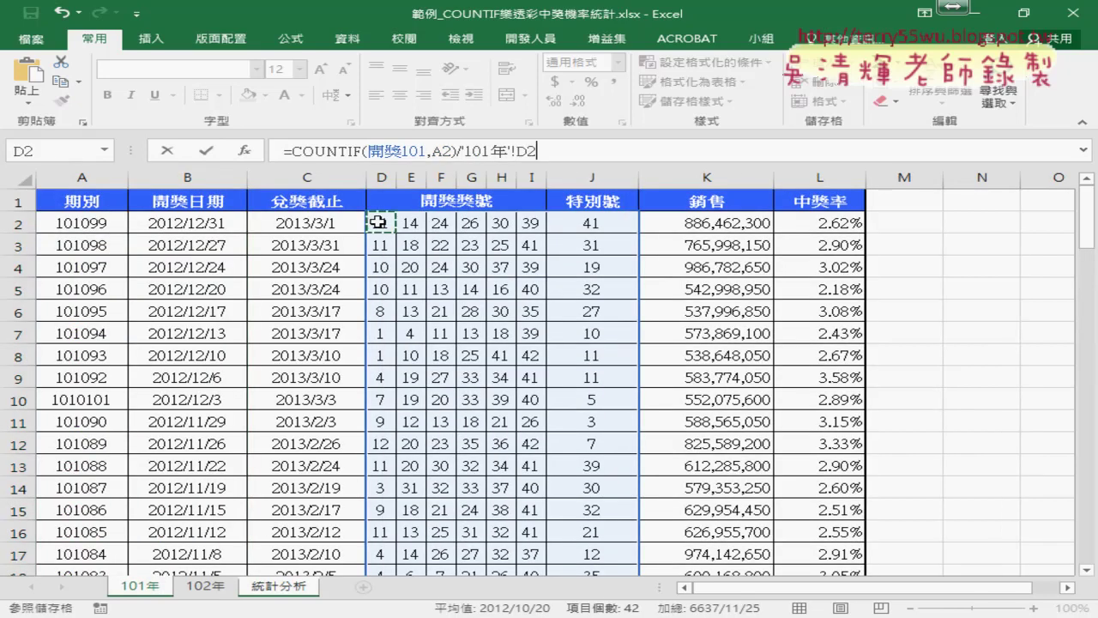
pyautogui.click(167, 150)
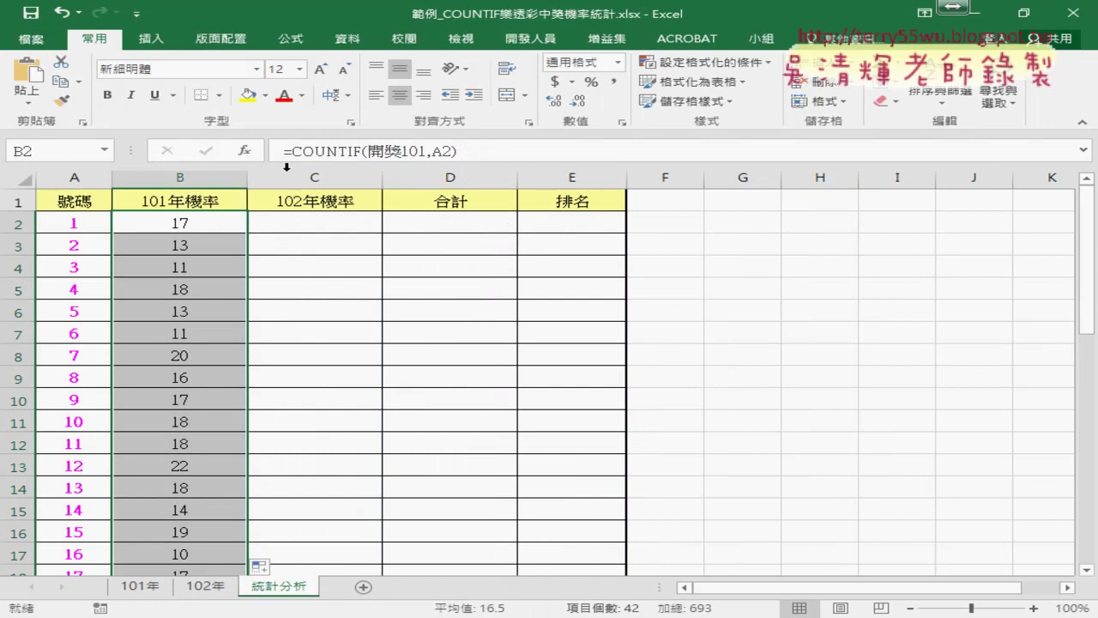
pyautogui.click(142, 586)
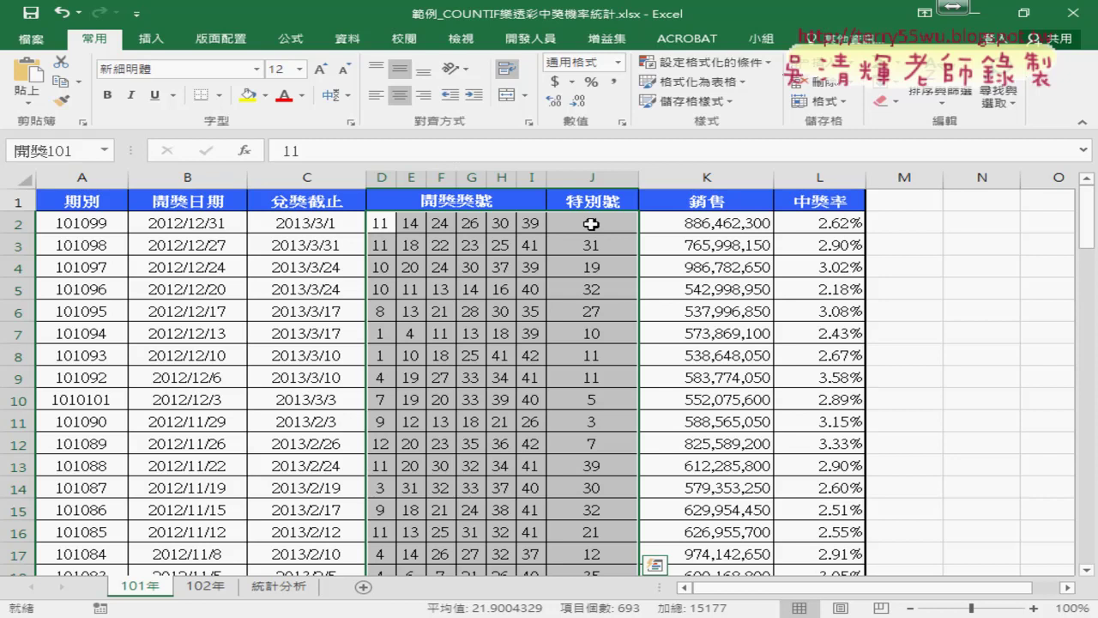
pyautogui.click(279, 586)
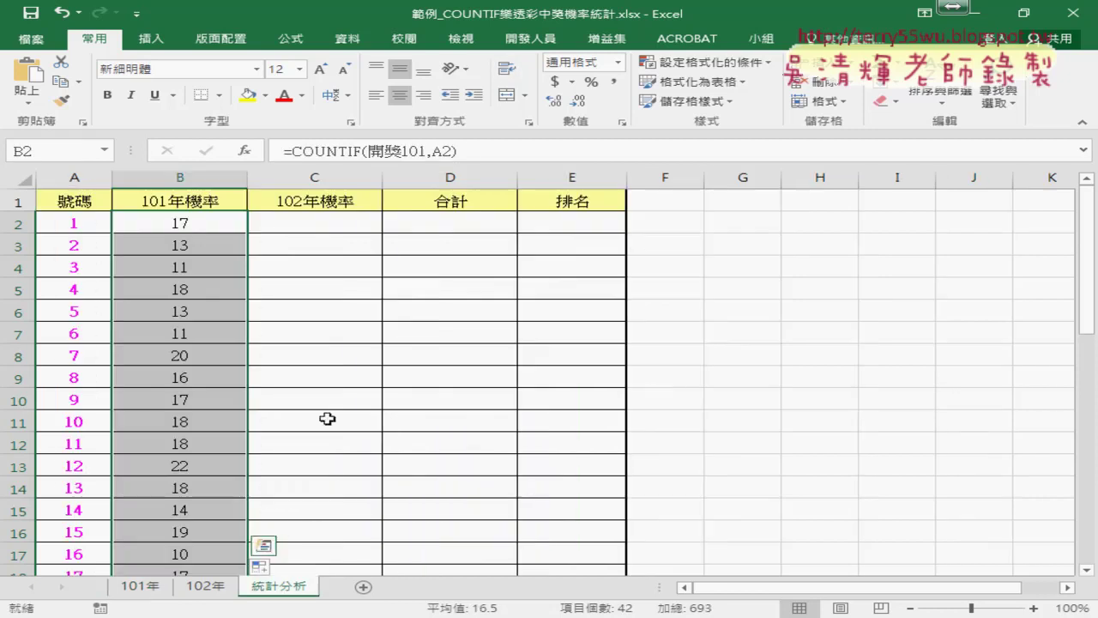
# Step: Extend B2 to =COUNTIF(開獎101,A2)/COUNT(開獎101) and fill it down column B
pyautogui.click(477, 149)
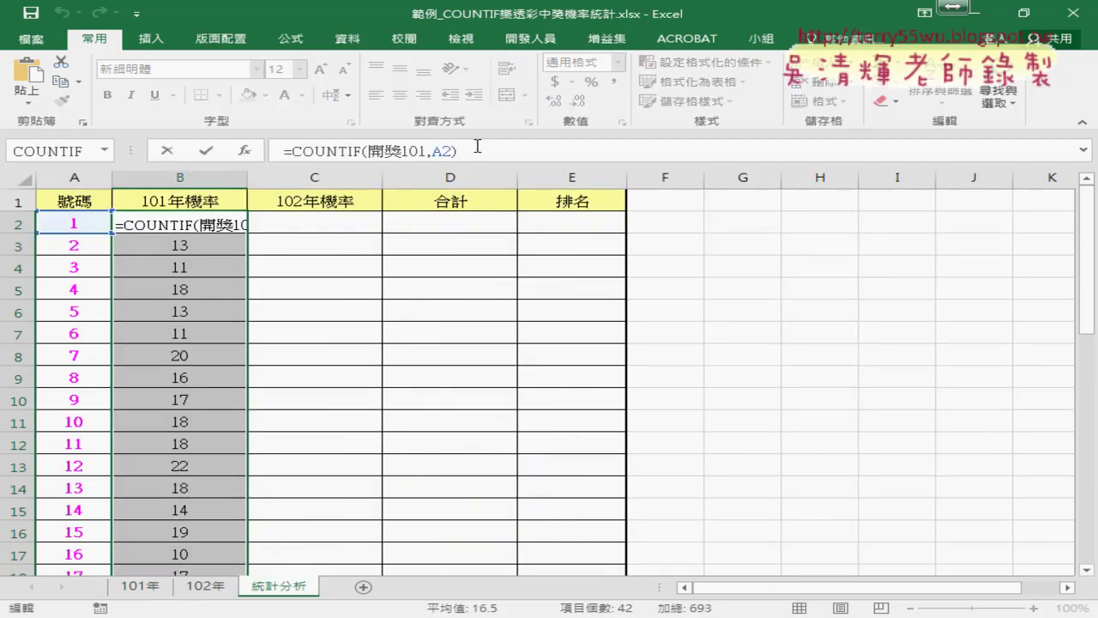
pyautogui.write('/')
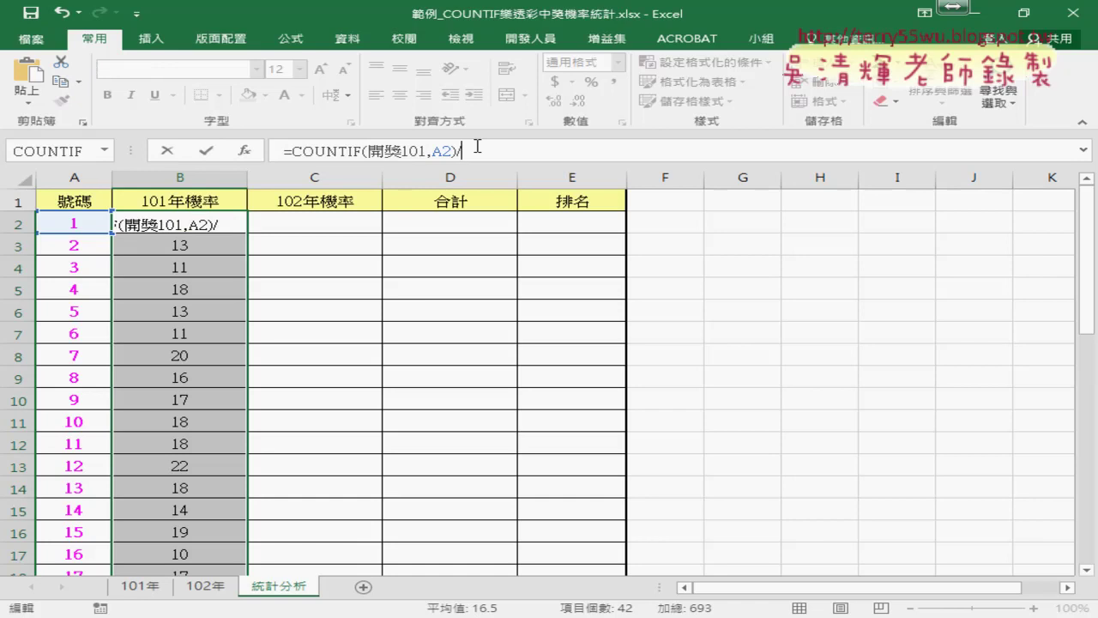
pyautogui.click(105, 150)
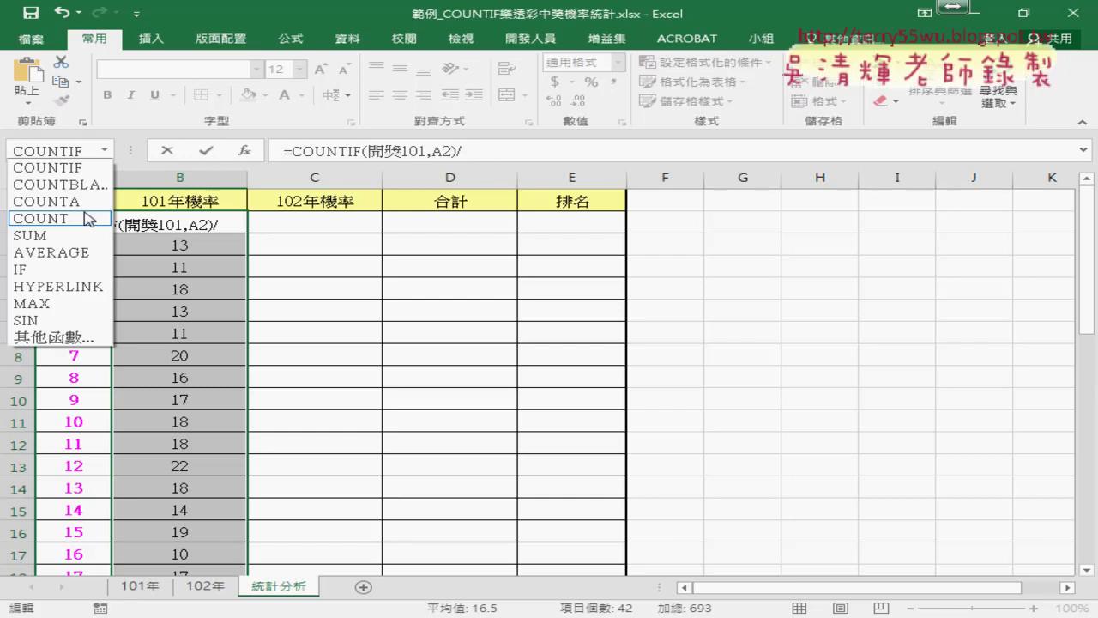
pyautogui.click(88, 218)
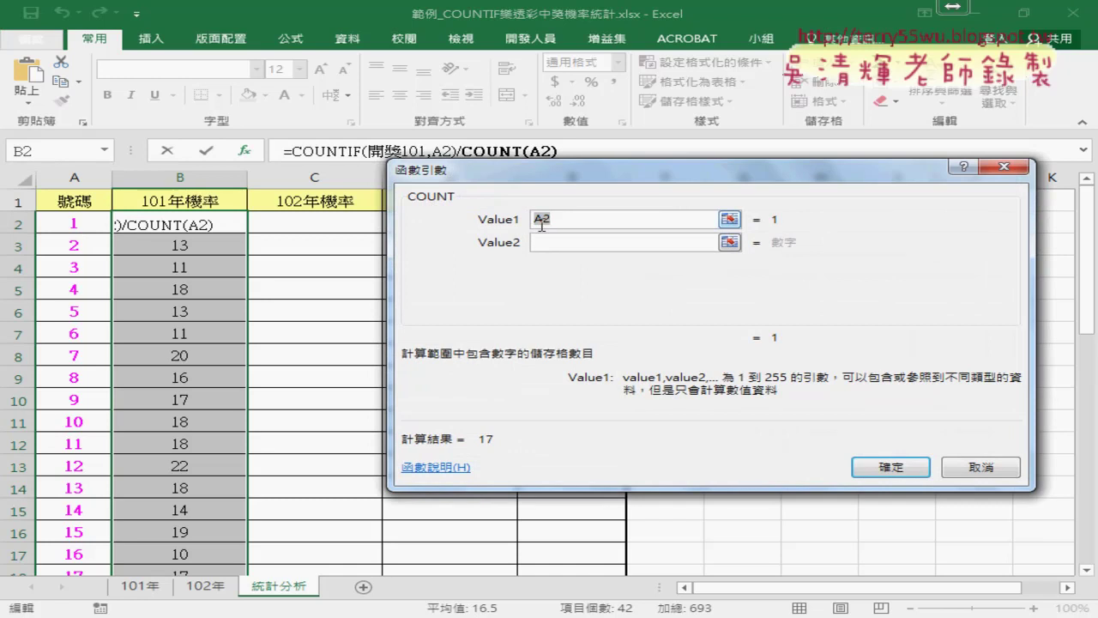
pyautogui.press('Delete')
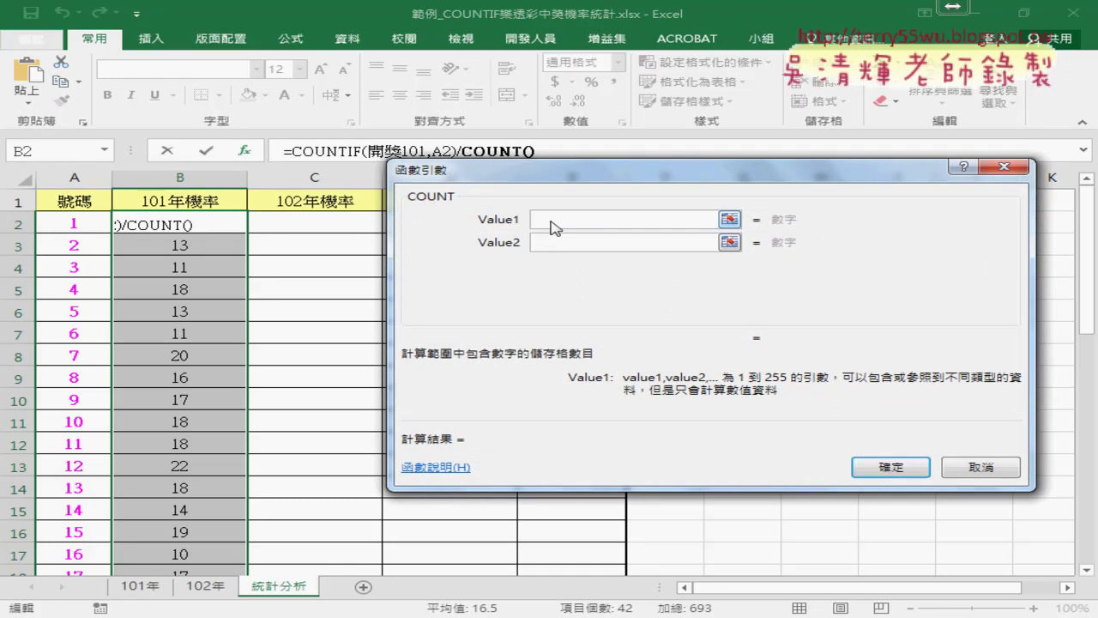
pyautogui.press('F3')
pyautogui.doubleClick(625, 282)
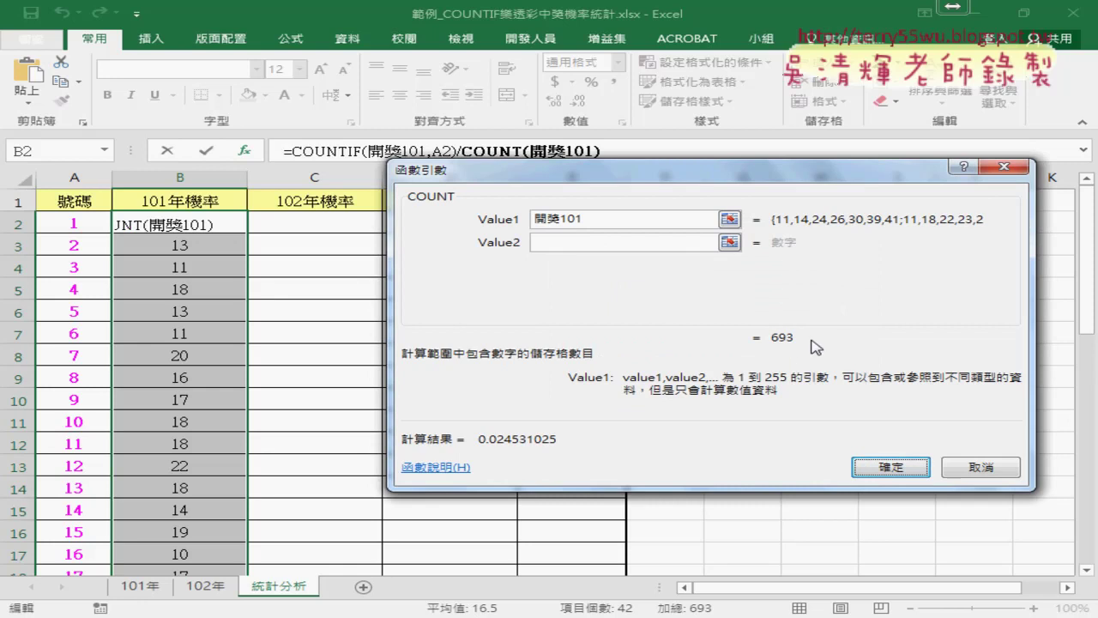
pyautogui.click(891, 467)
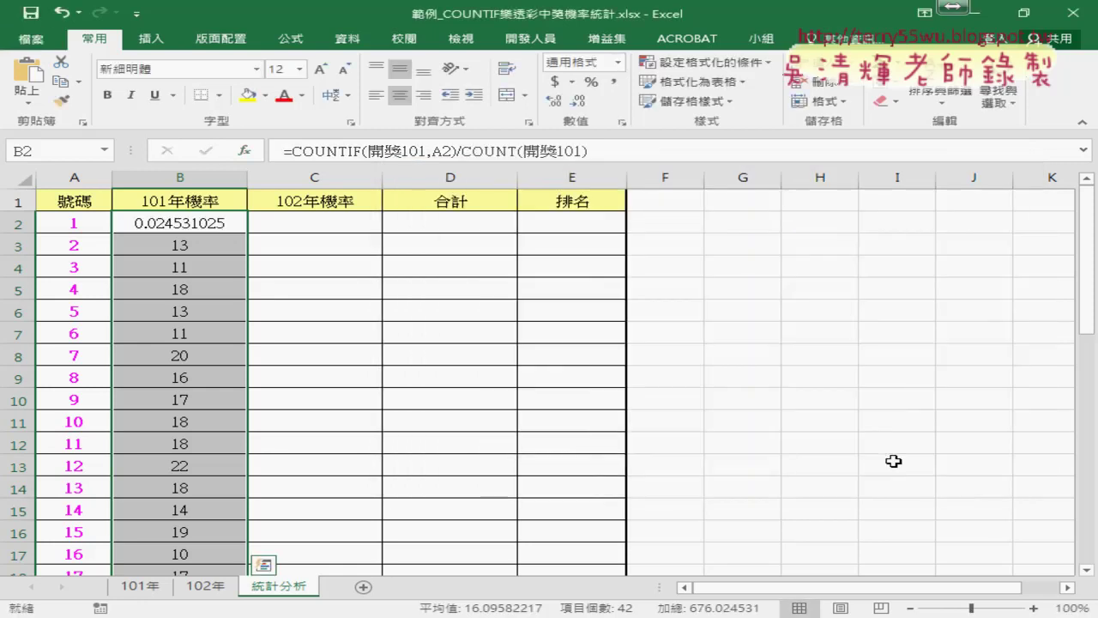
pyautogui.click(230, 223)
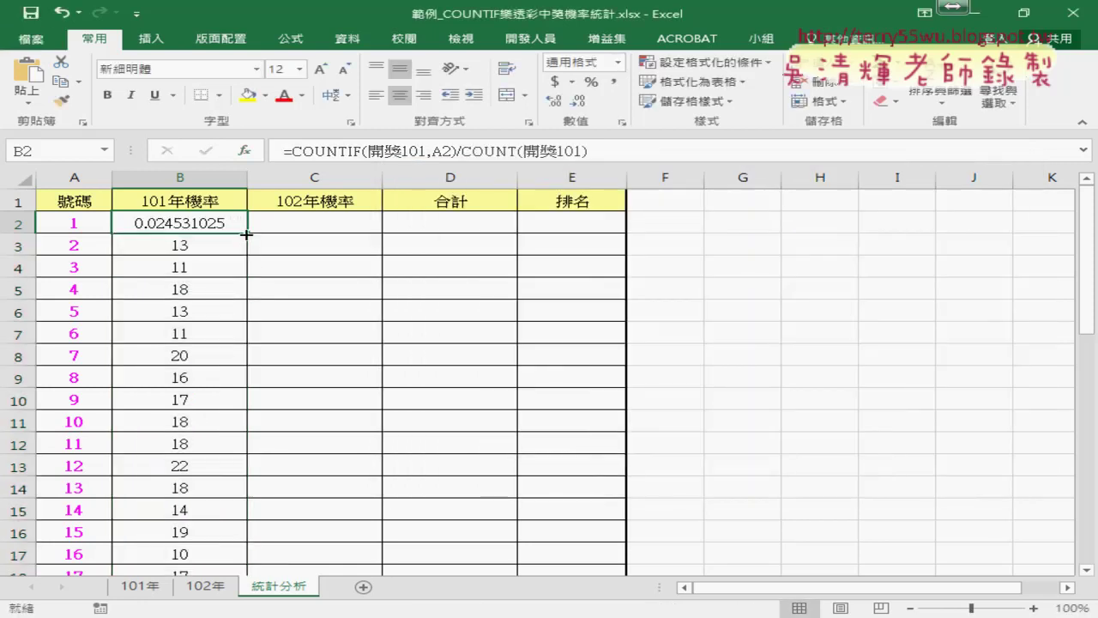
pyautogui.doubleClick(247, 234)
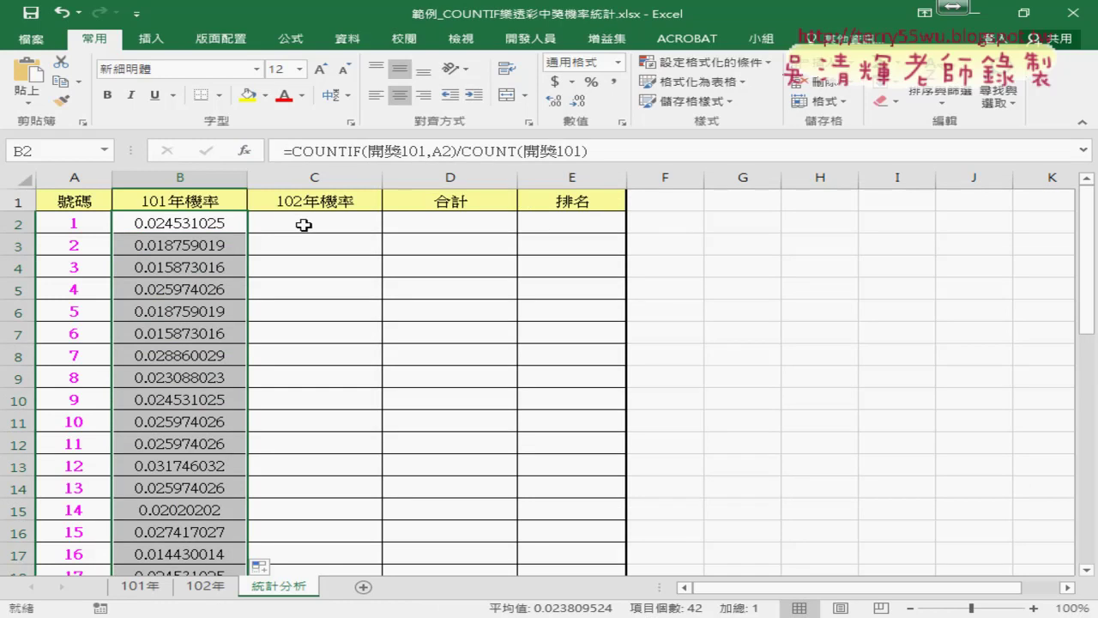
# Step: Copy B2's probability formula text into cell C2
pyautogui.click(226, 221)
pyautogui.moveTo(286, 150); pyautogui.dragTo(558, 150)
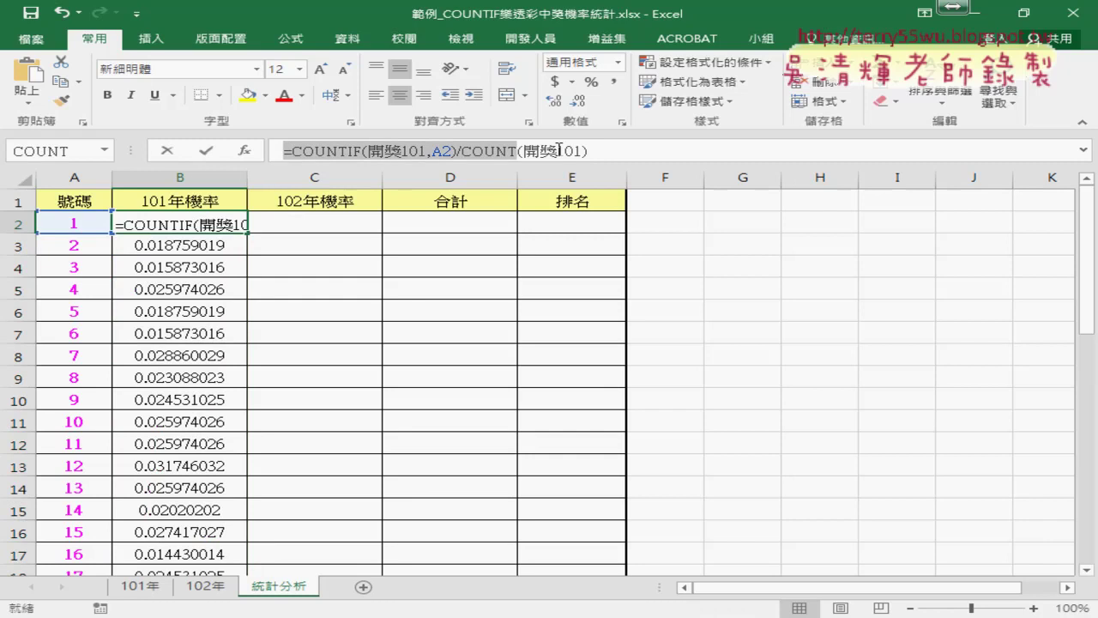
pyautogui.rightClick(520, 148)
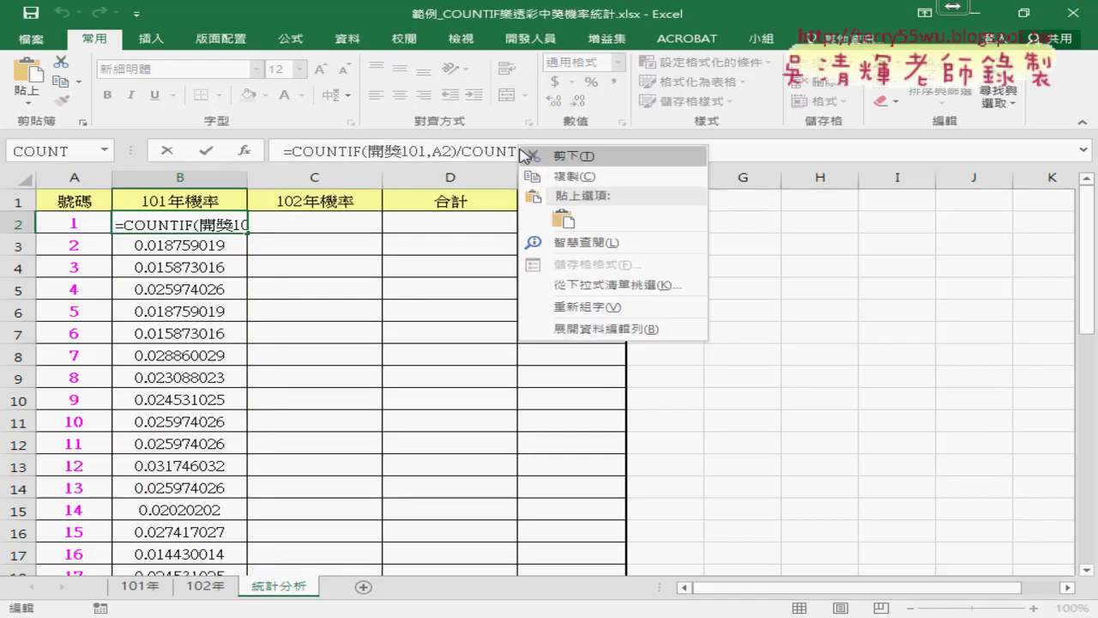
pyautogui.click(566, 177)
pyautogui.press('Escape')
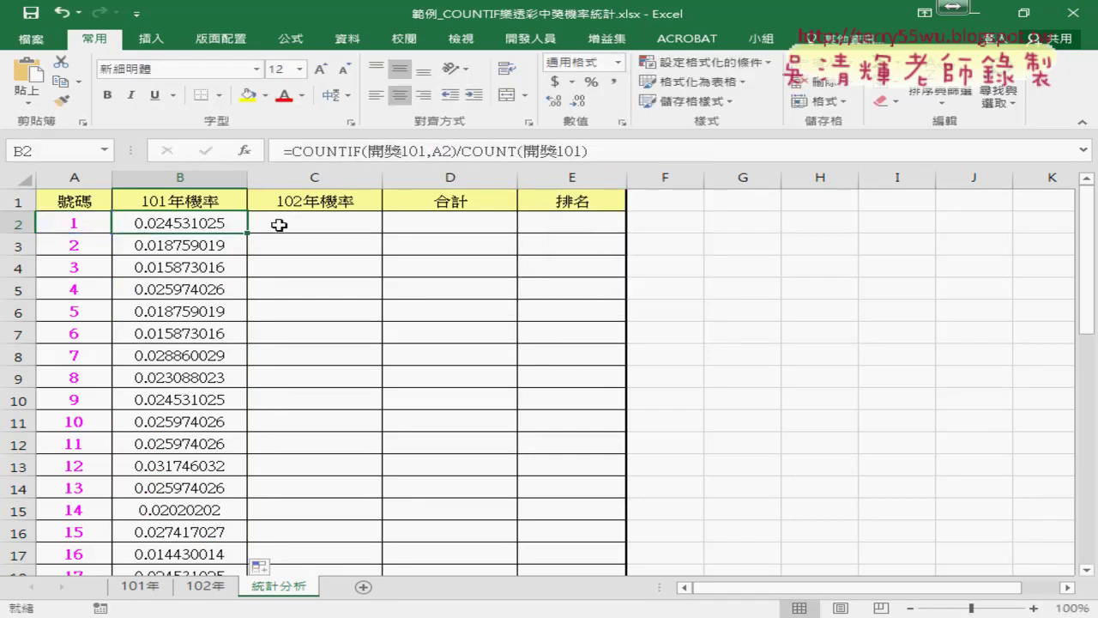
pyautogui.click(279, 224)
pyautogui.click(326, 153)
pyautogui.rightClick(326, 153)
pyautogui.click(370, 221)
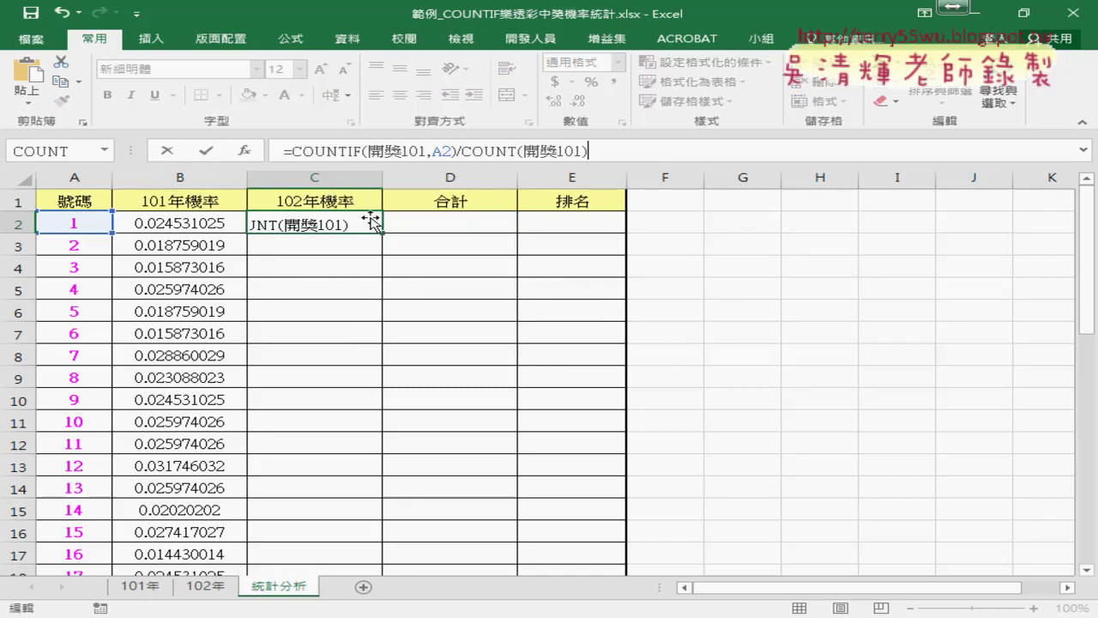
# Step: Change both 開獎101 names in C2 to 開獎102 and fill it down column C
pyautogui.click(423, 151)
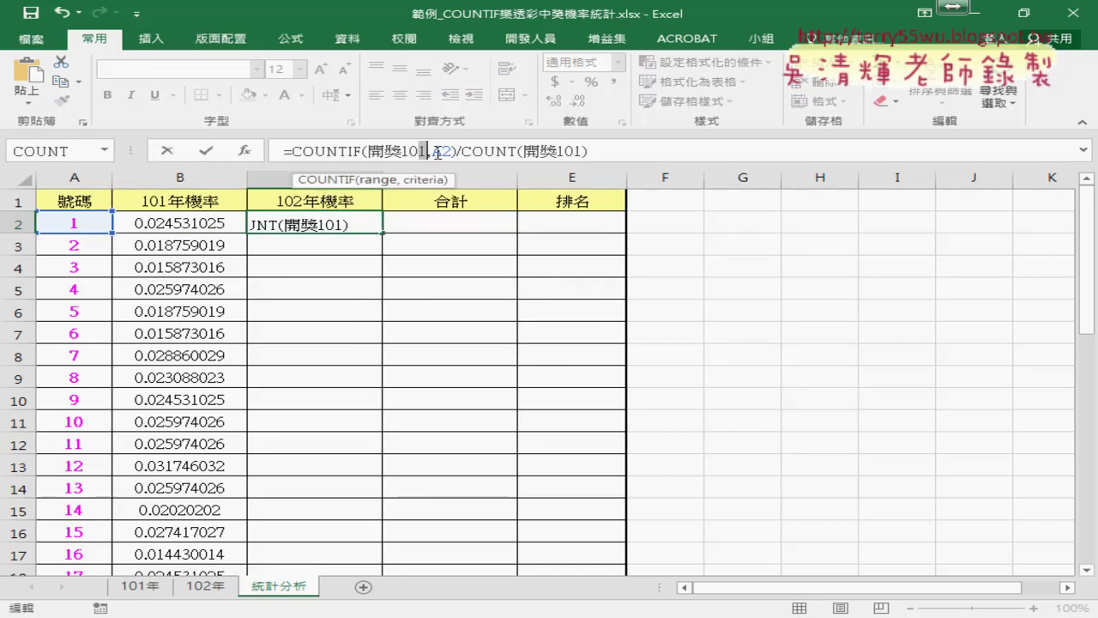
pyautogui.press('BackSpace')
pyautogui.write('2')
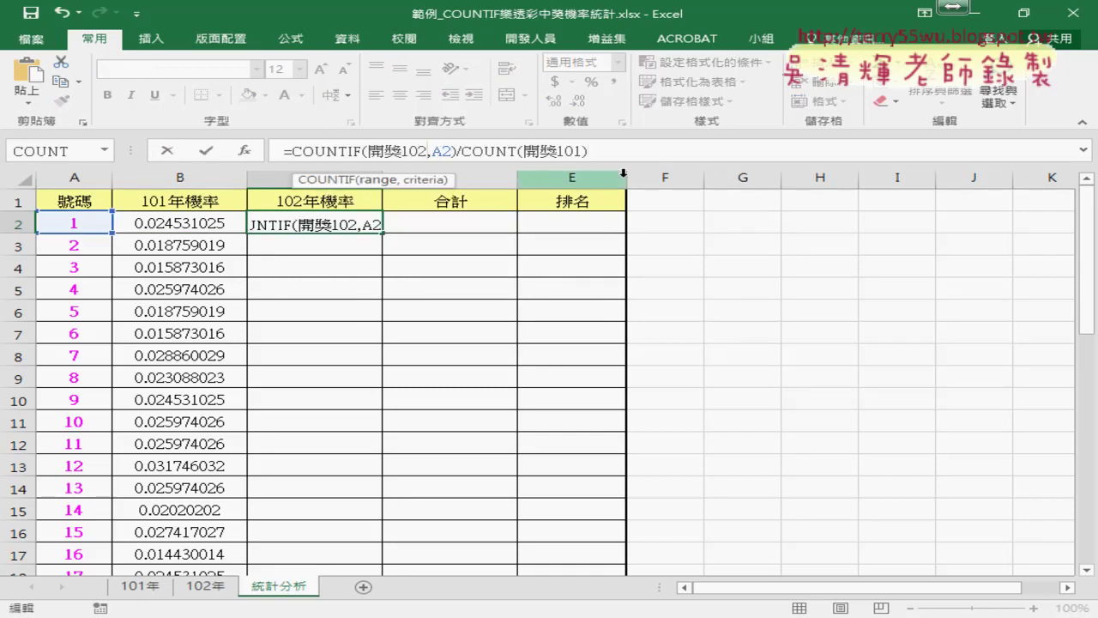
pyautogui.click(581, 151)
pyautogui.press('BackSpace')
pyautogui.write('2')
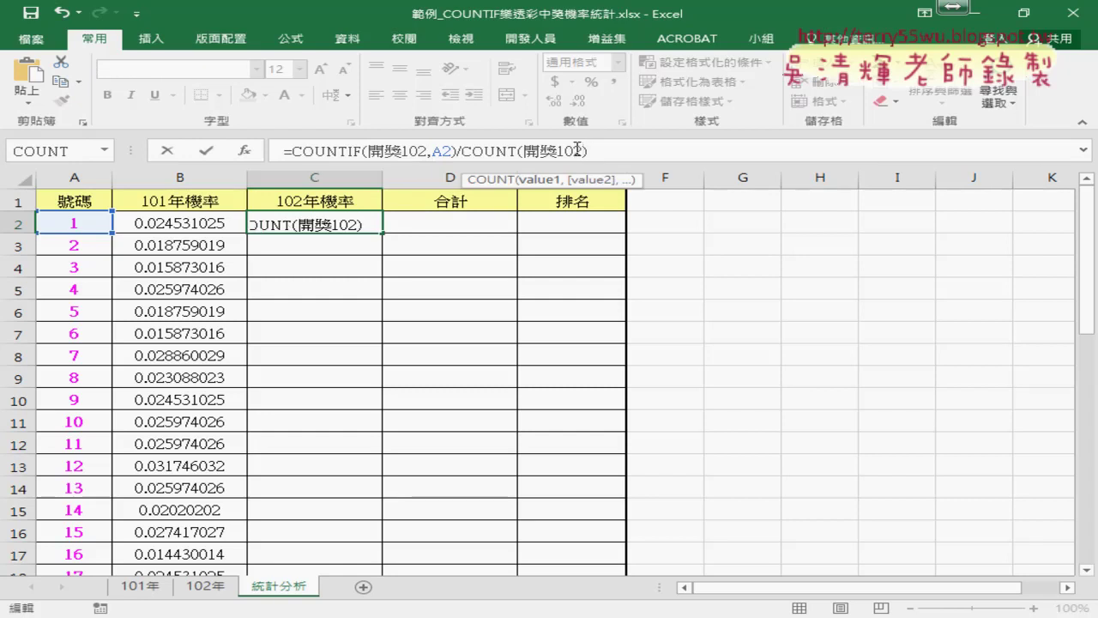
pyautogui.click(206, 151)
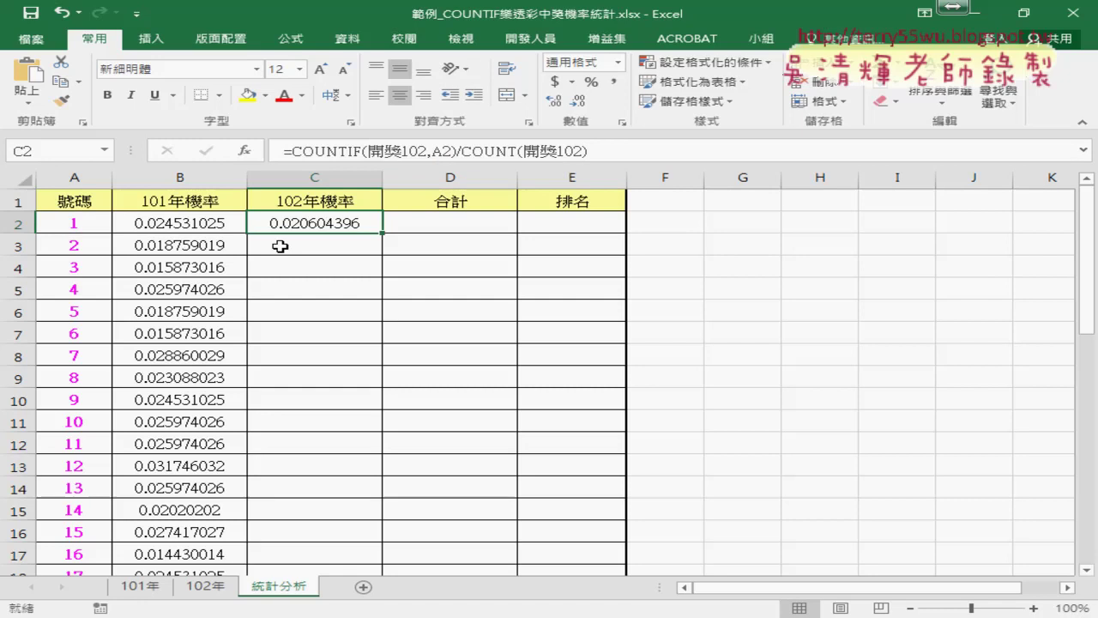
pyautogui.doubleClick(382, 232)
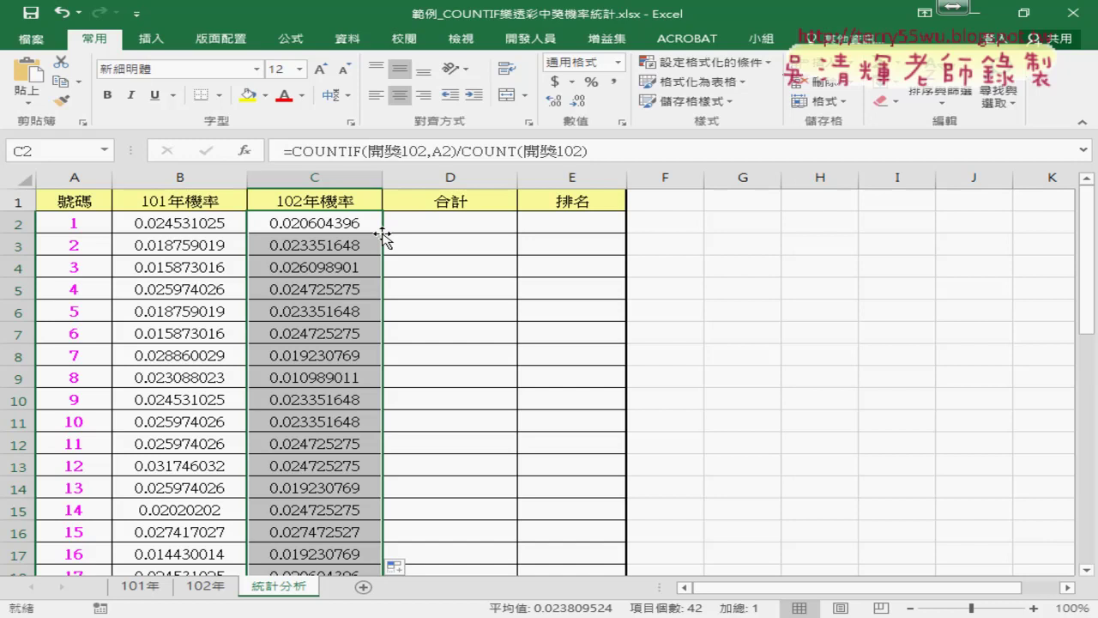
# Step: Give B2 a Fraction number format showing values as hundredths
pyautogui.click(206, 222)
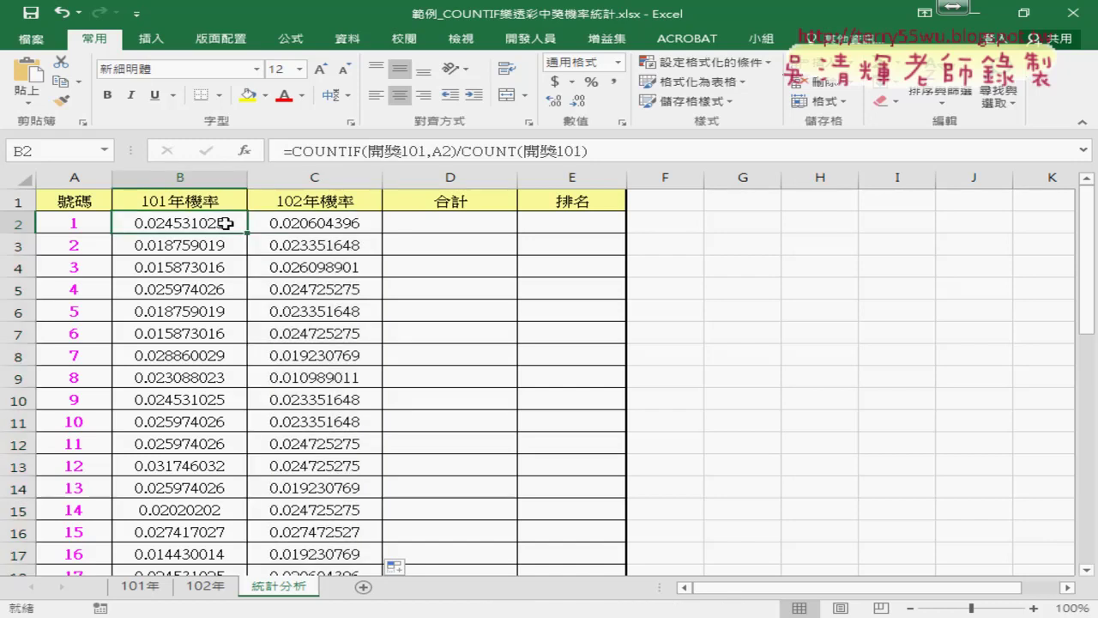
pyautogui.rightClick(224, 223)
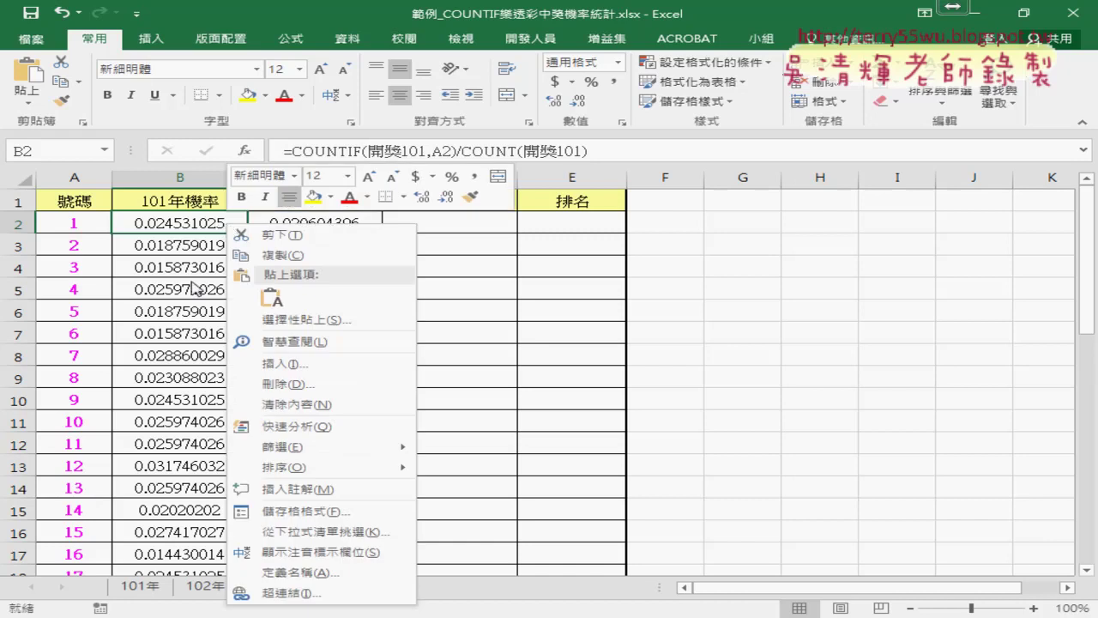
pyautogui.click(283, 502)
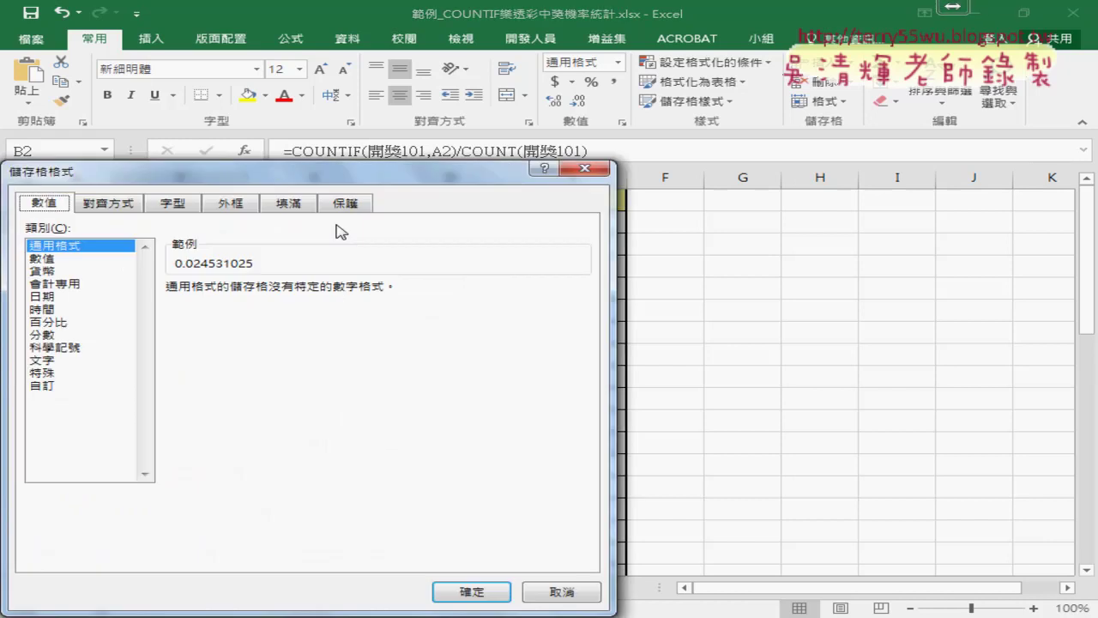
pyautogui.moveTo(306, 181); pyautogui.dragTo(415, 111)
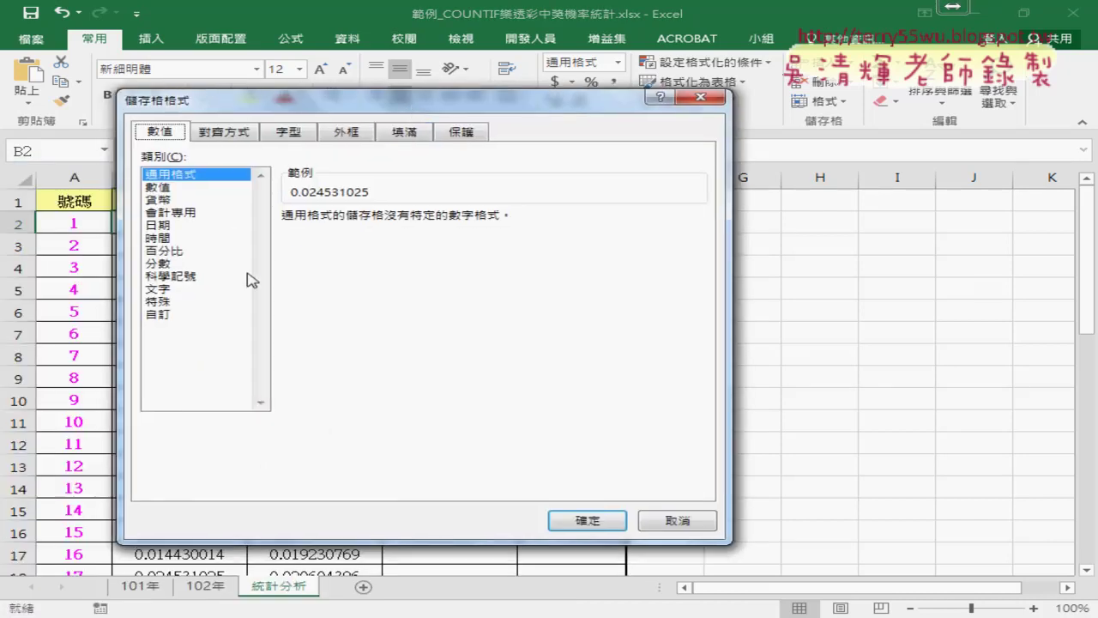
pyautogui.click(174, 267)
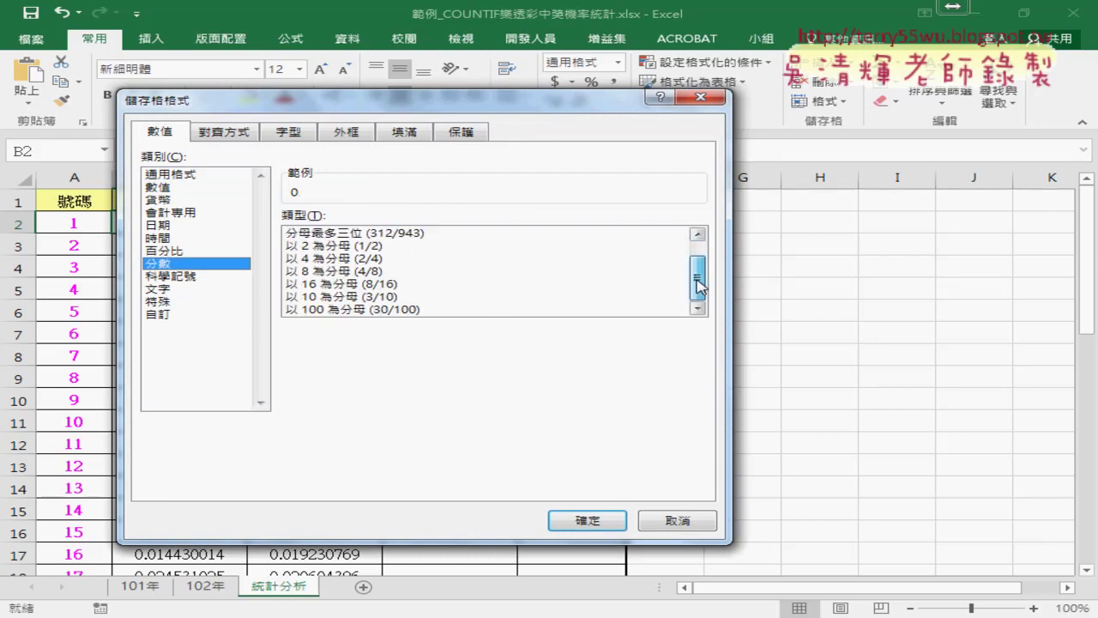
pyautogui.moveTo(697, 264); pyautogui.dragTo(696, 280)
pyautogui.click(414, 311)
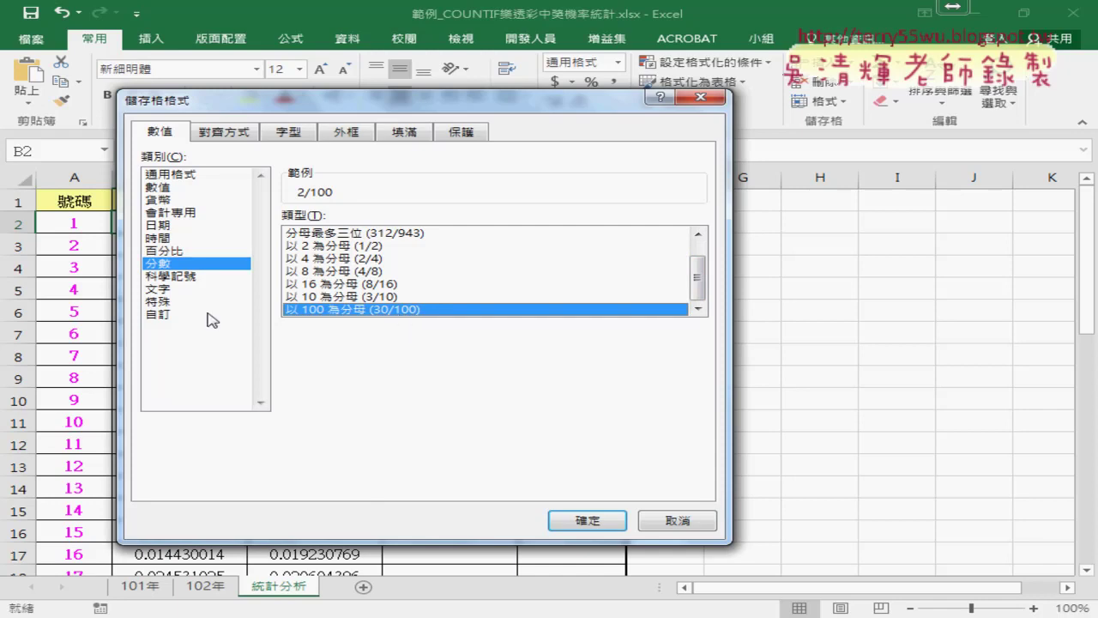
# Step: Edit B2's custom format code to a fraction over 10000 with spaces around the slash
pyautogui.click(153, 315)
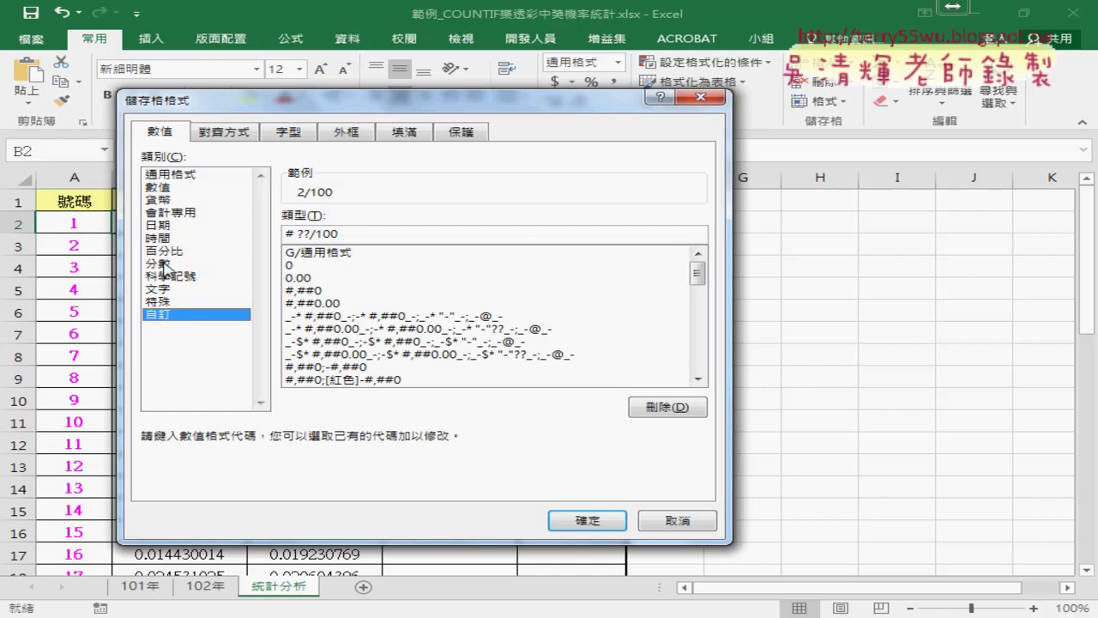
pyautogui.moveTo(318, 233); pyautogui.dragTo(357, 234)
pyautogui.click(366, 237)
pyautogui.write('00')
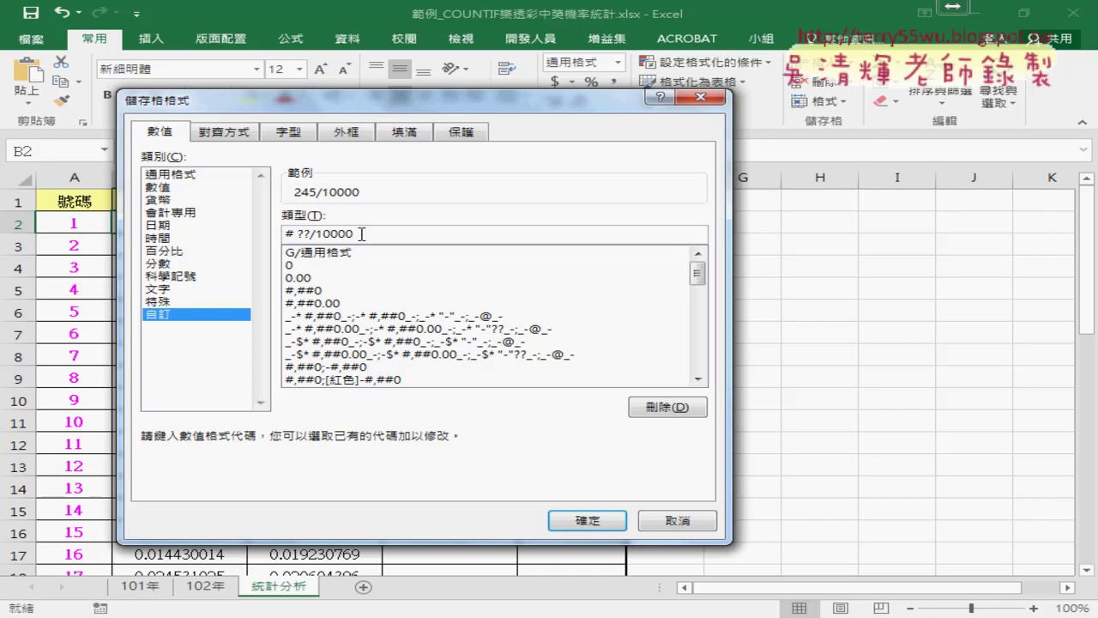
pyautogui.press('BackSpace')
pyautogui.press('BackSpace')
pyautogui.write('?')
pyautogui.write('?')
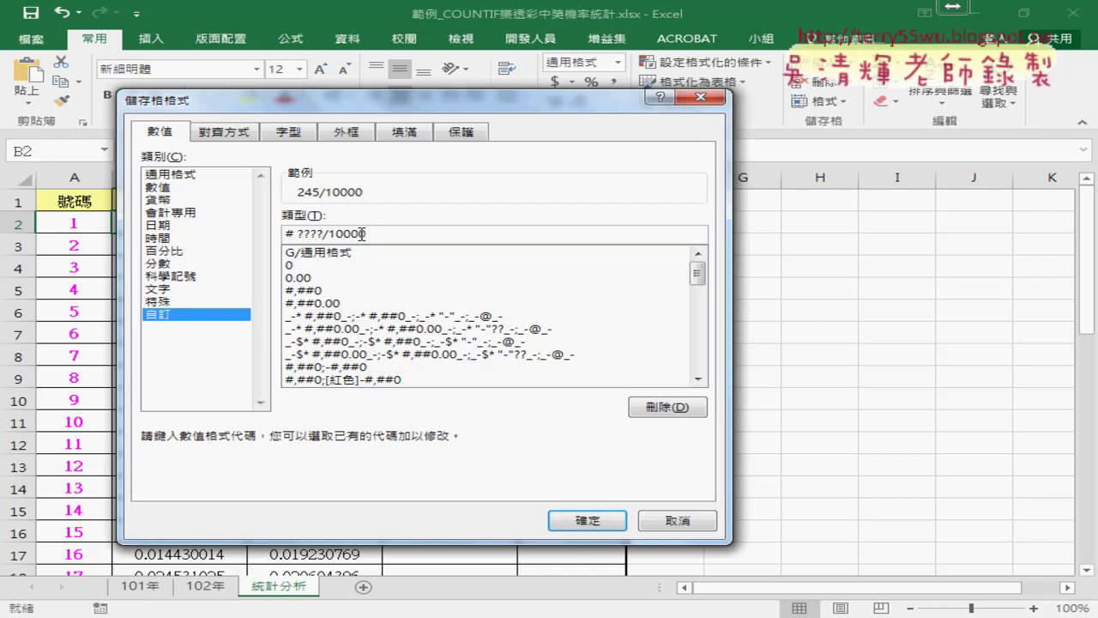
pyautogui.press('BackSpace')
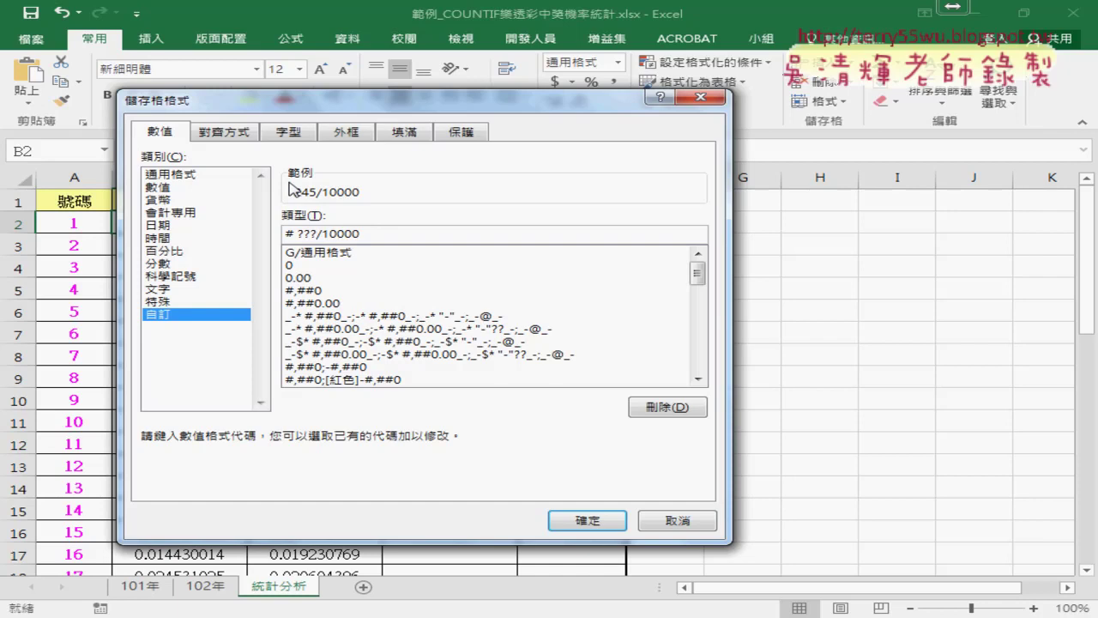
pyautogui.write('/')
pyautogui.press('BackSpace')
pyautogui.write('??')
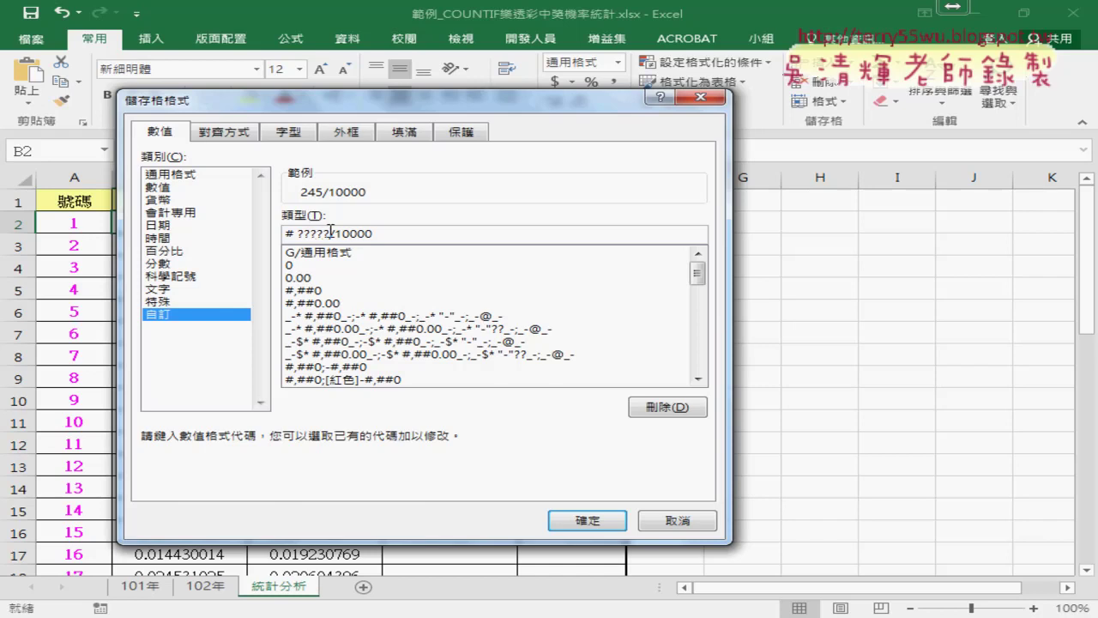
pyautogui.click(331, 233)
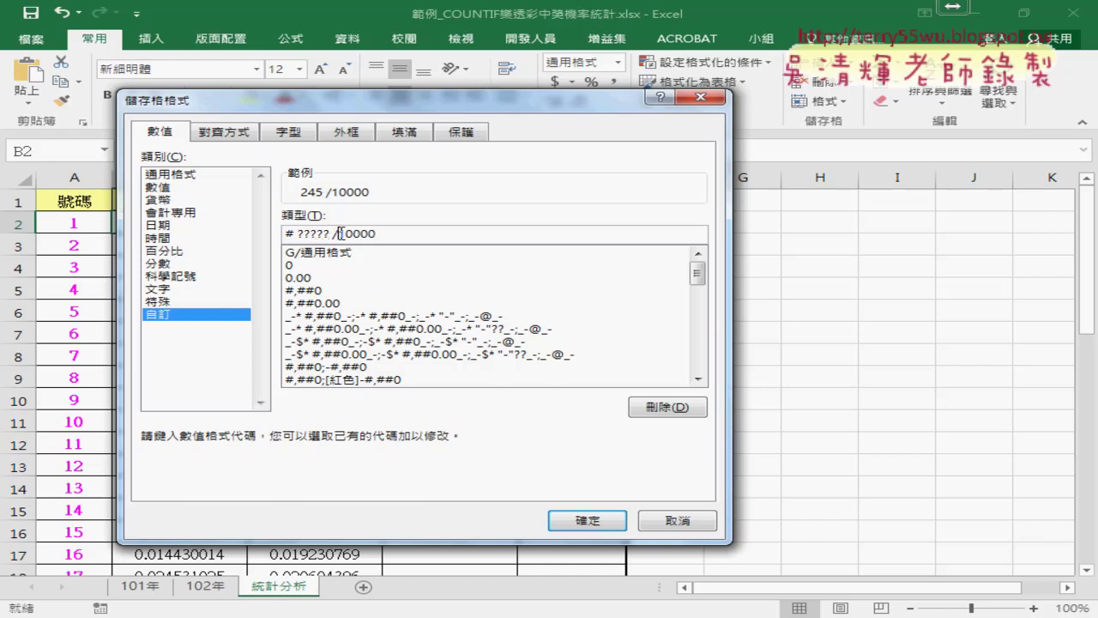
pyautogui.click(340, 233)
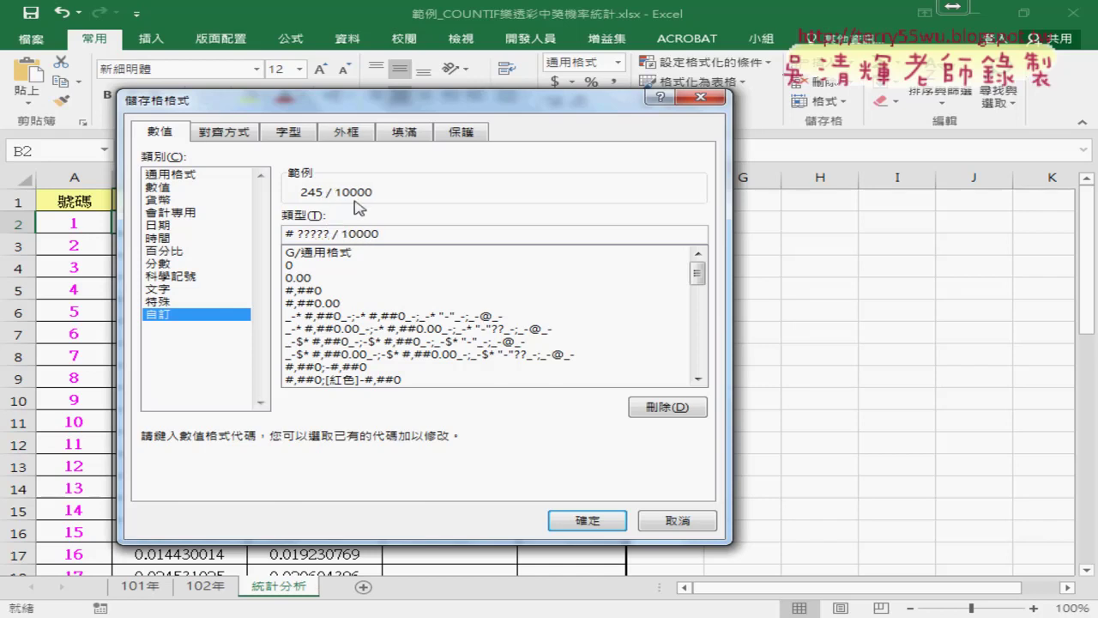
pyautogui.click(590, 520)
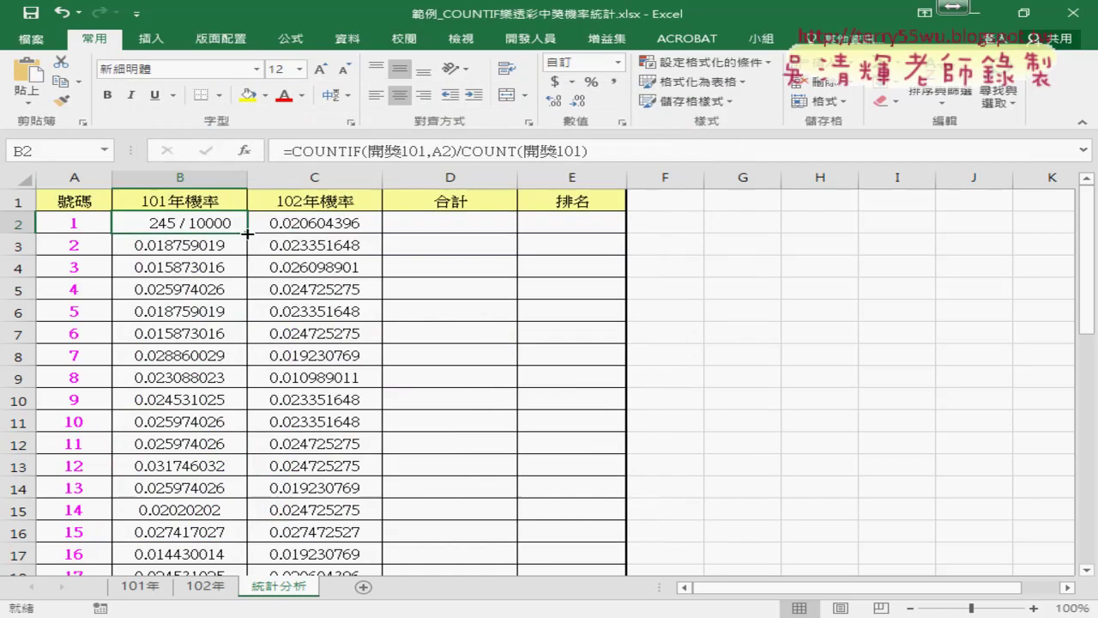
# Step: Fill B2's fraction format down column B and paint it onto column C
pyautogui.doubleClick(247, 233)
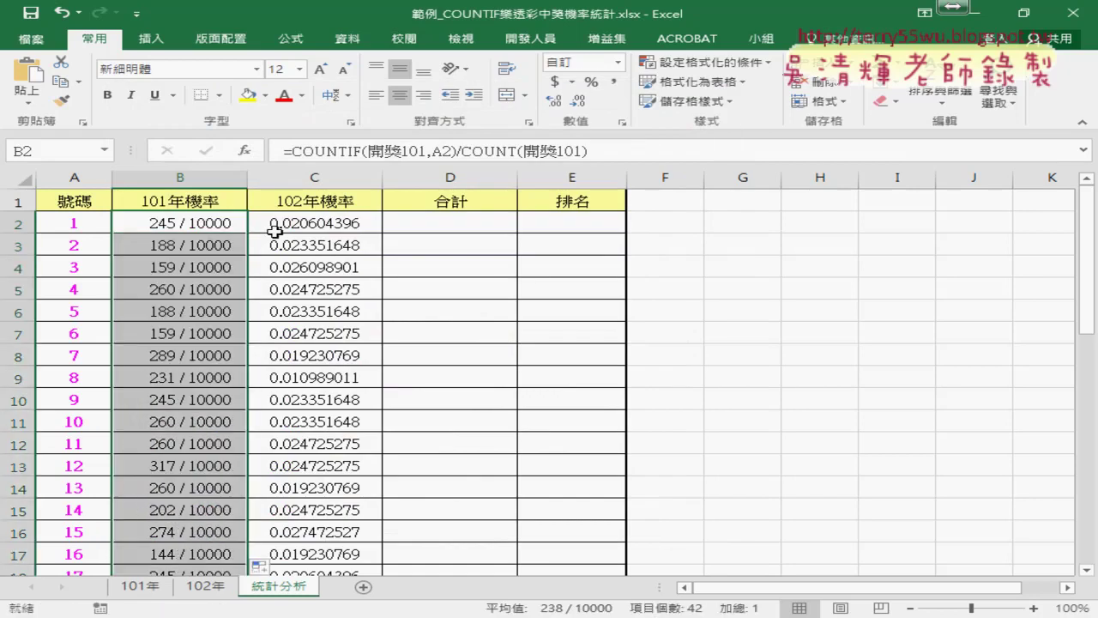
pyautogui.click(213, 225)
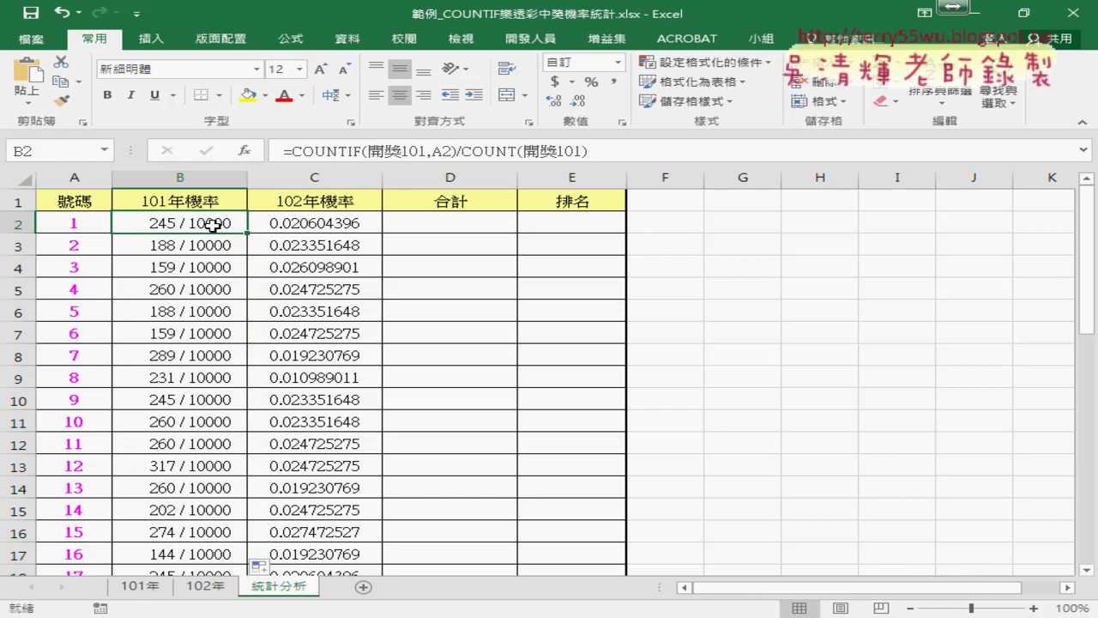
pyautogui.click(65, 103)
pyautogui.click(344, 225)
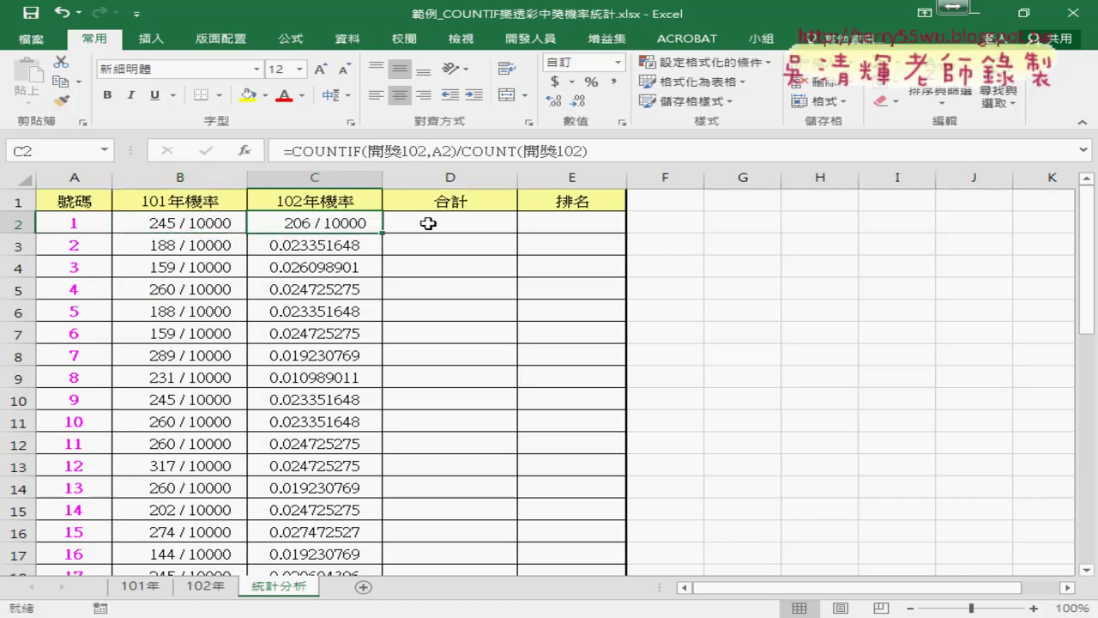
pyautogui.doubleClick(382, 233)
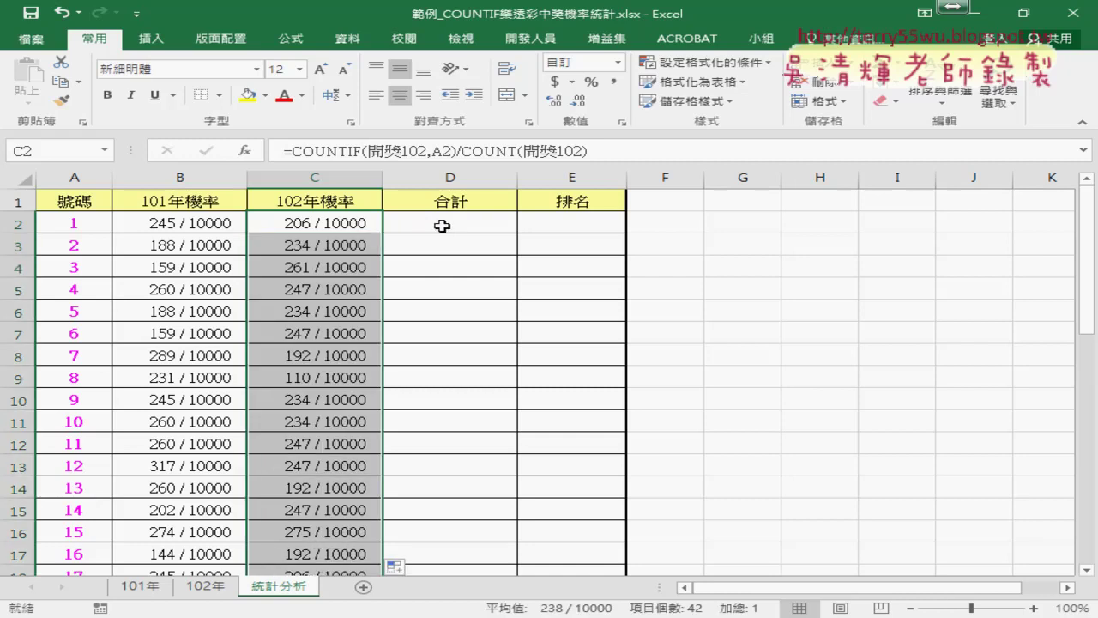
# Step: Shorten B2's format code to '# ??? / 10000' and reapply it to columns B and C
pyautogui.click(197, 225)
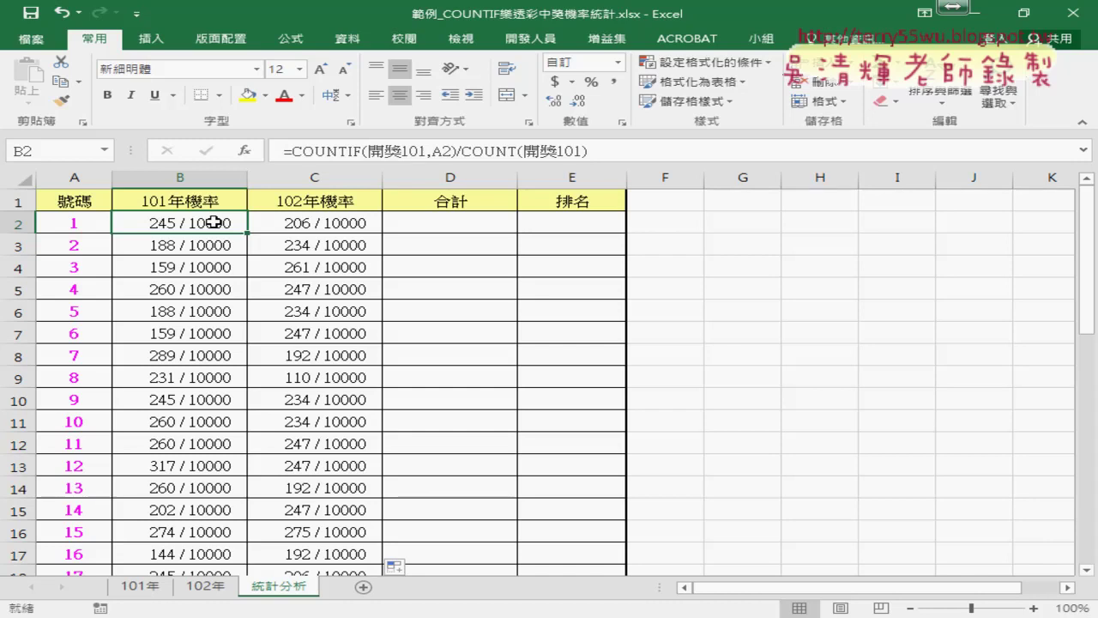
pyautogui.rightClick(213, 223)
pyautogui.click(266, 511)
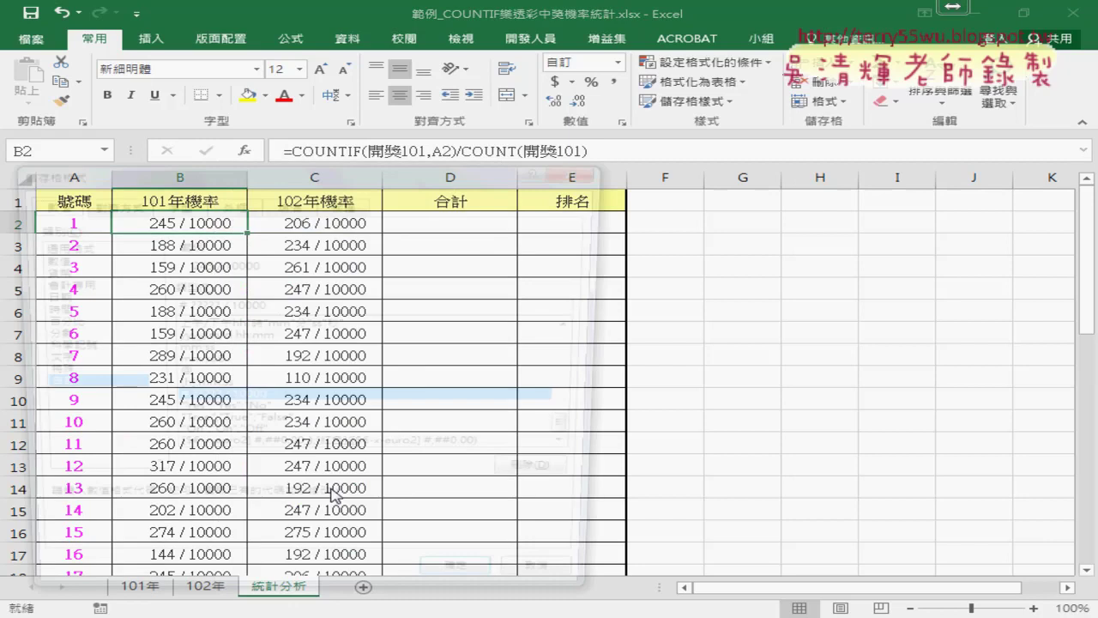
pyautogui.moveTo(283, 169); pyautogui.dragTo(536, 152)
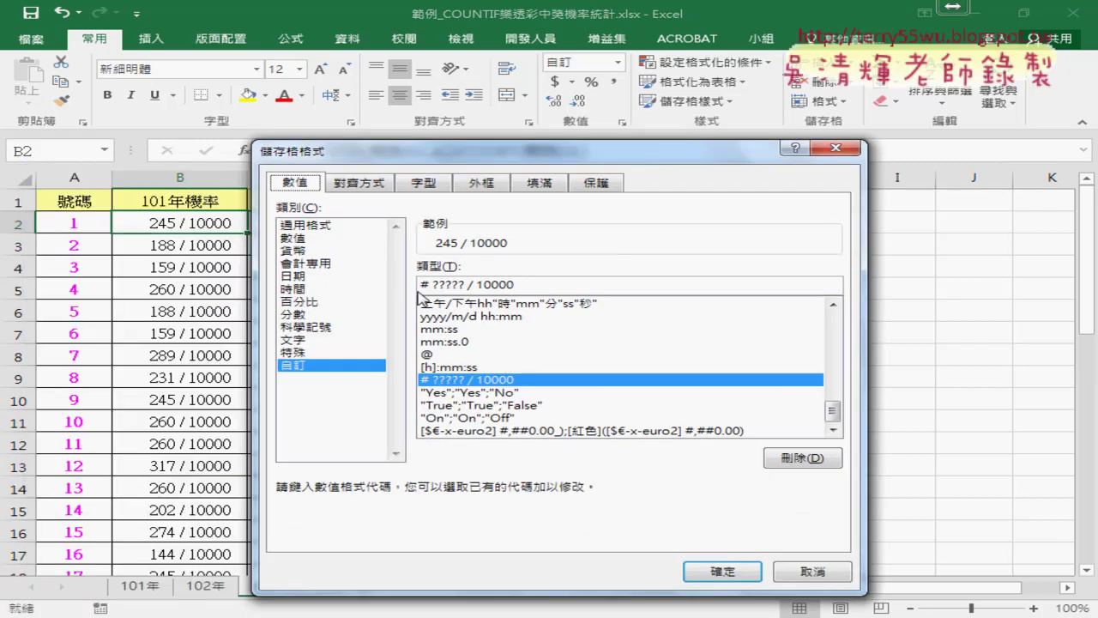
pyautogui.moveTo(433, 284); pyautogui.dragTo(446, 284)
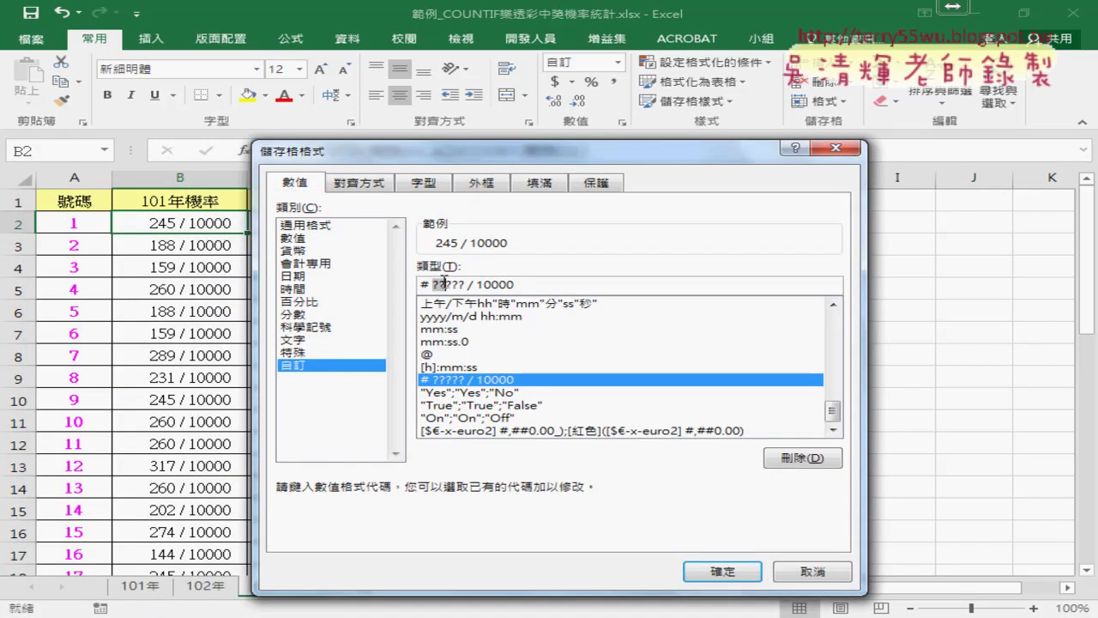
pyautogui.press('Delete')
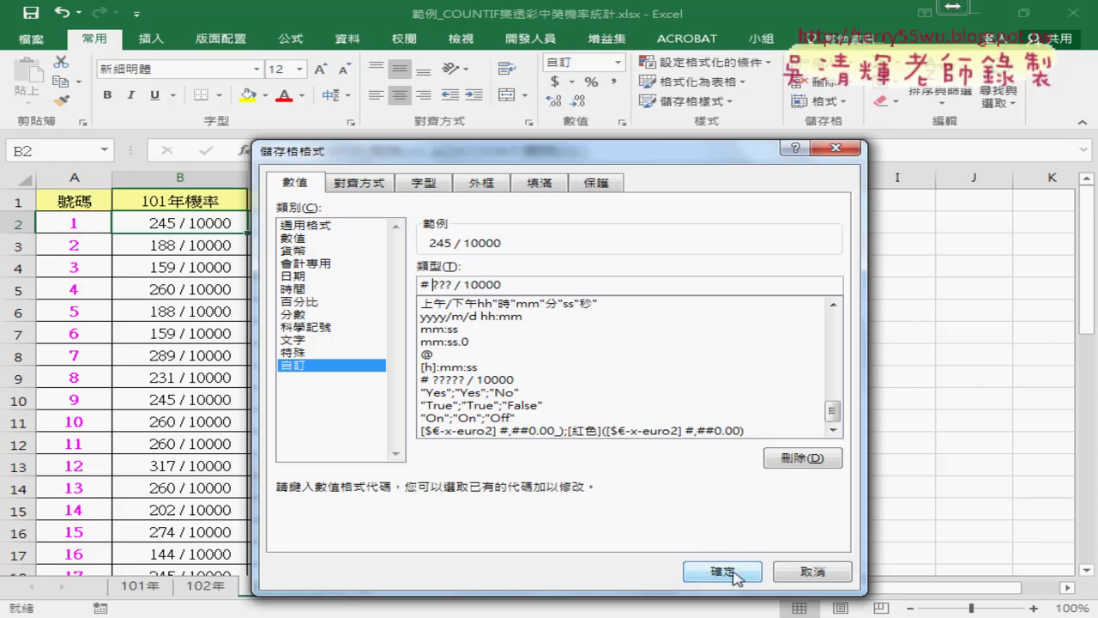
pyautogui.click(731, 571)
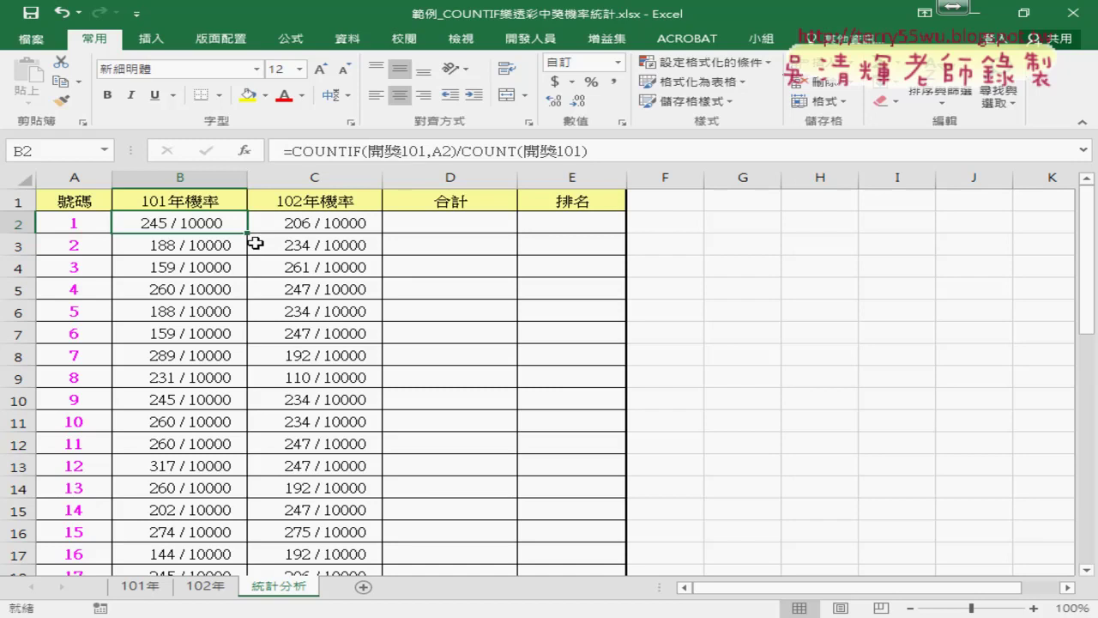
pyautogui.doubleClick(247, 233)
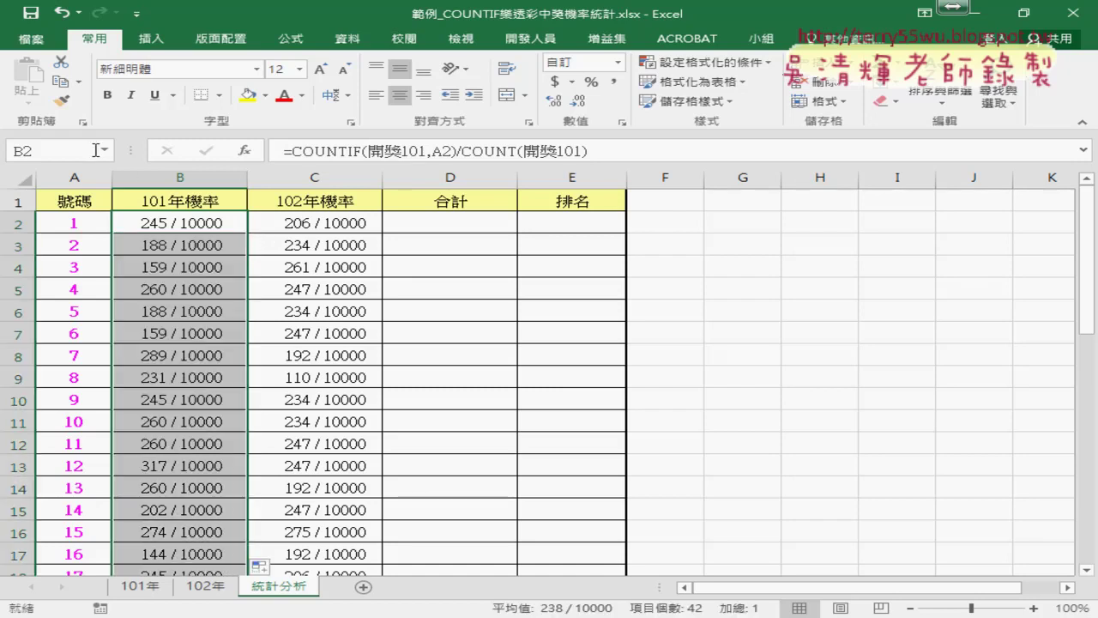
pyautogui.click(66, 104)
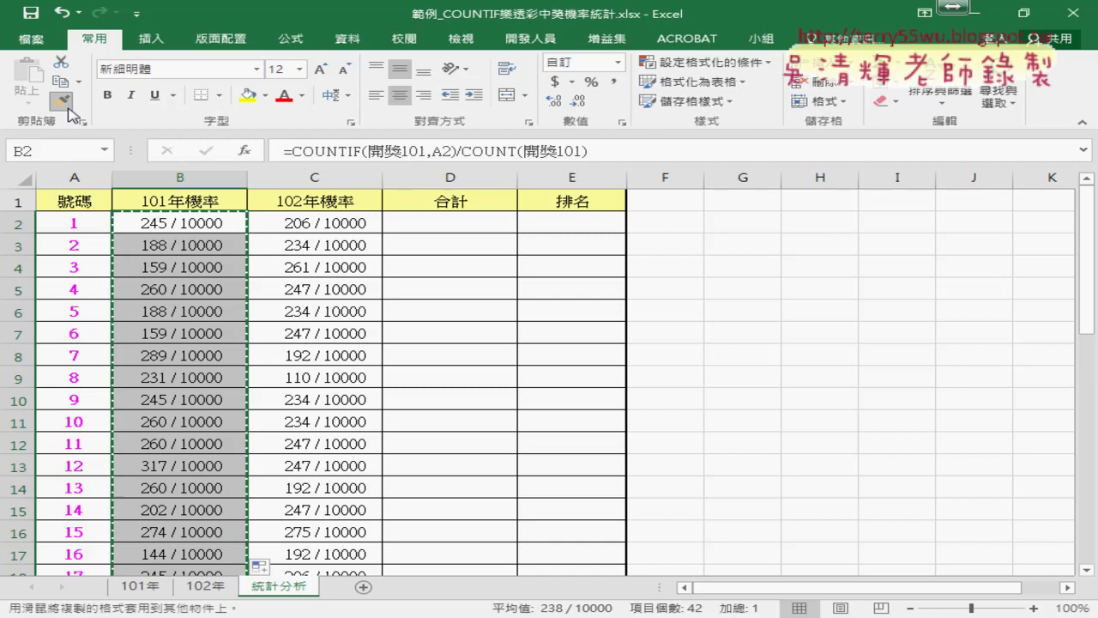
pyautogui.click(311, 221)
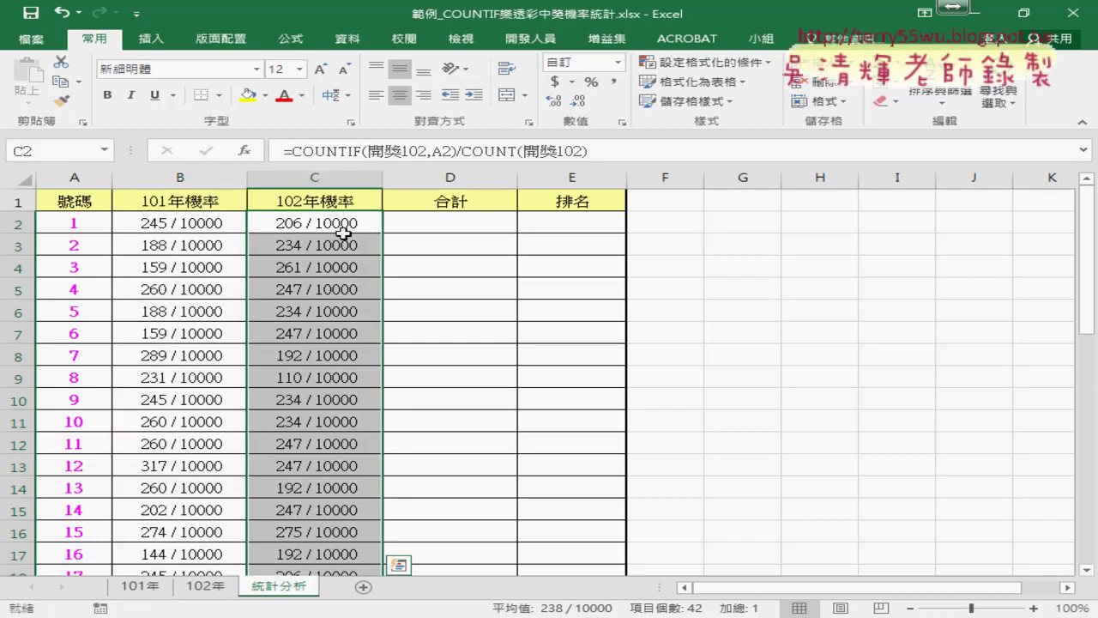
# Step: Enter =B2+C2 in D2 and fill the total down the 合計 column
pyautogui.click(489, 225)
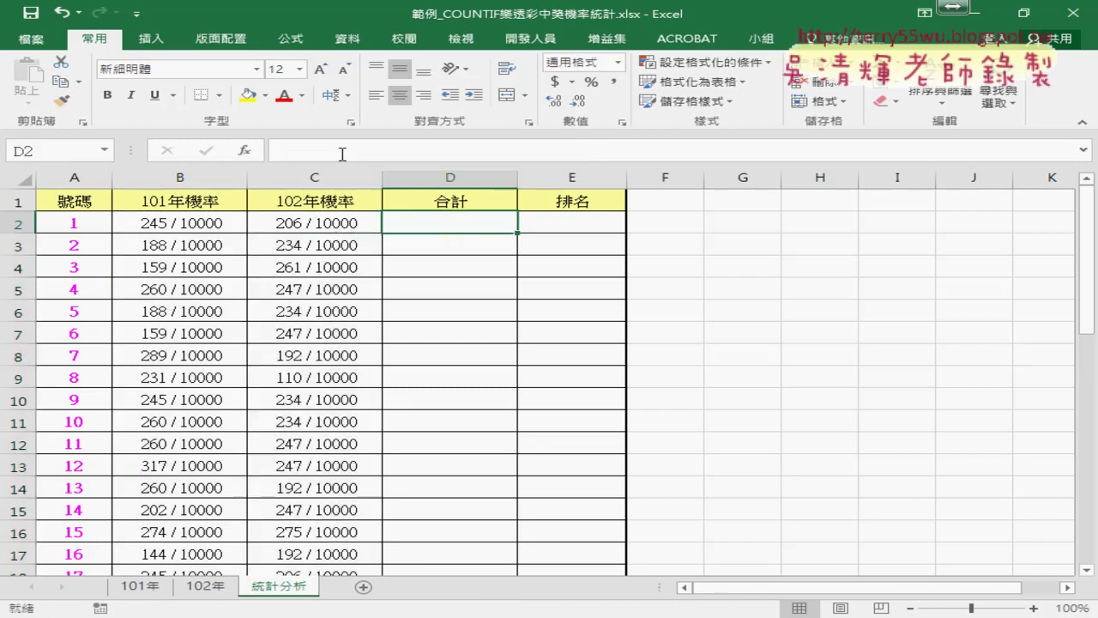
pyautogui.click(339, 151)
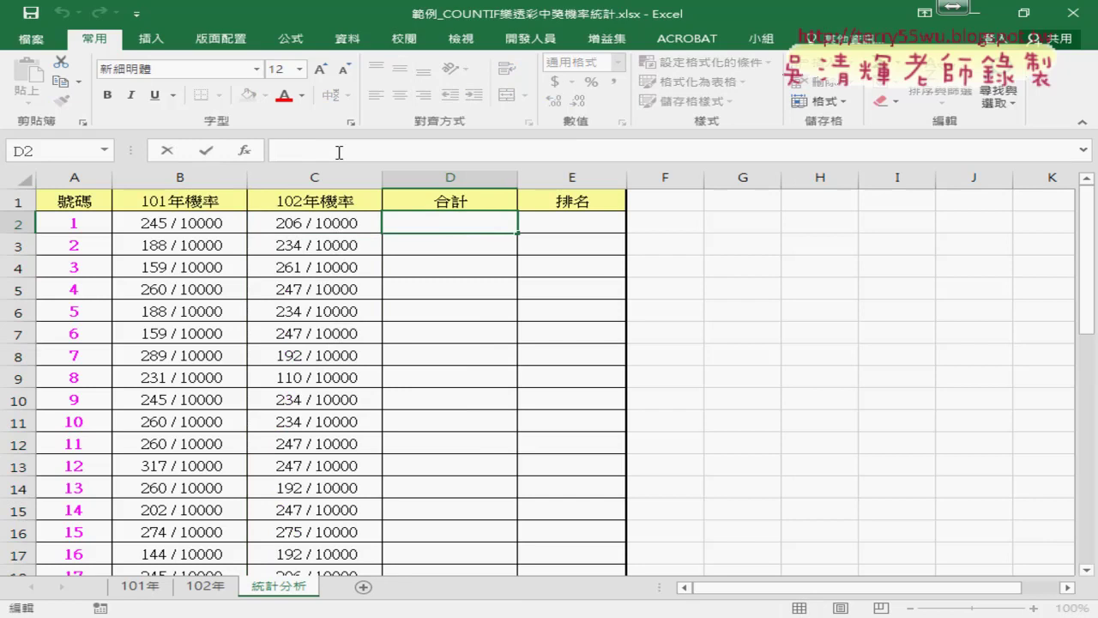
pyautogui.write('=')
pyautogui.click(228, 220)
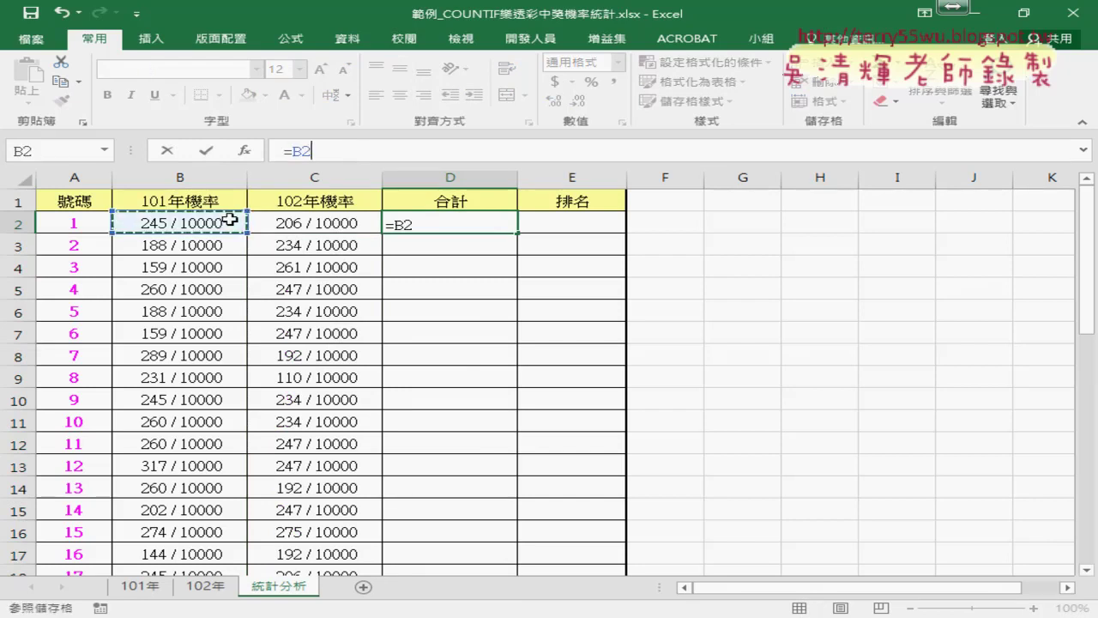
pyautogui.write('+')
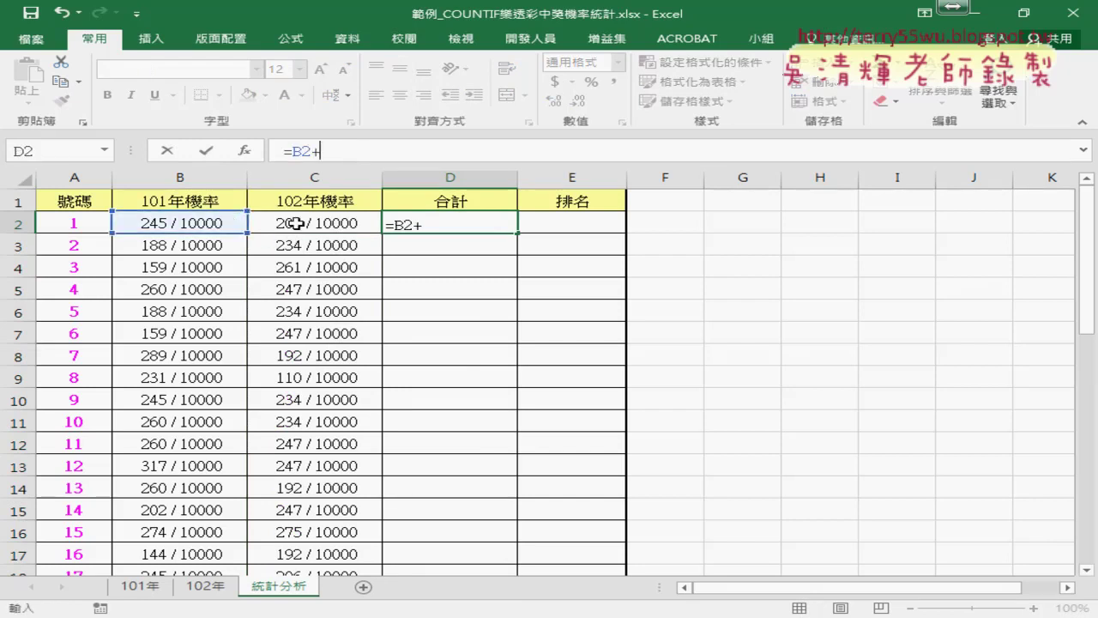
pyautogui.click(297, 223)
pyautogui.click(206, 151)
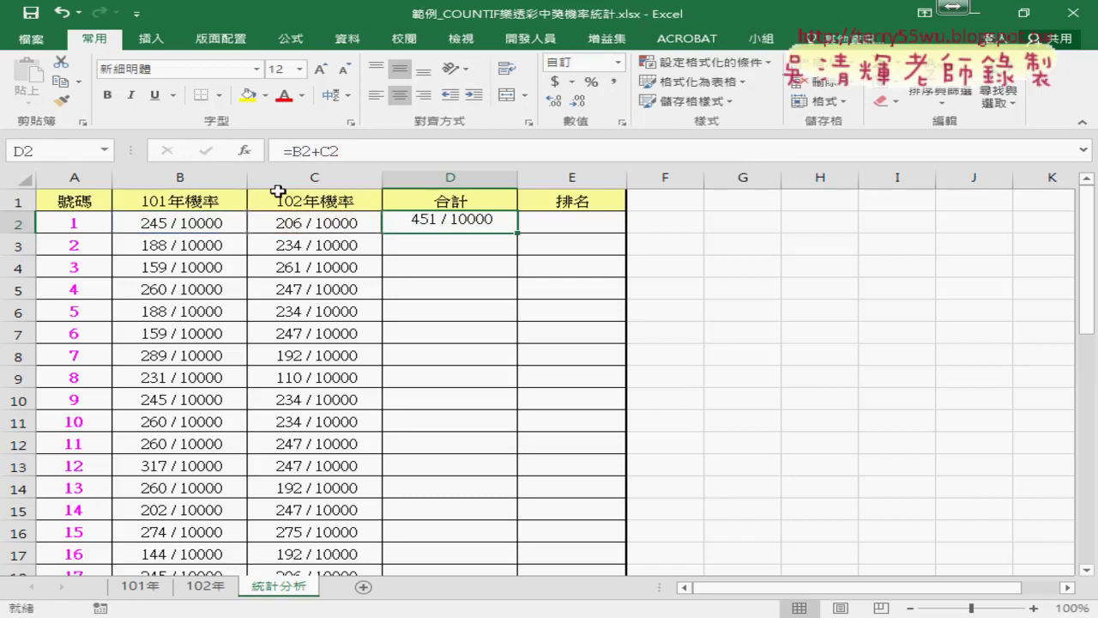
pyautogui.doubleClick(515, 233)
# Step: Select E2 and bring up Insert Function with its category list
pyautogui.click(588, 227)
pyautogui.click(245, 151)
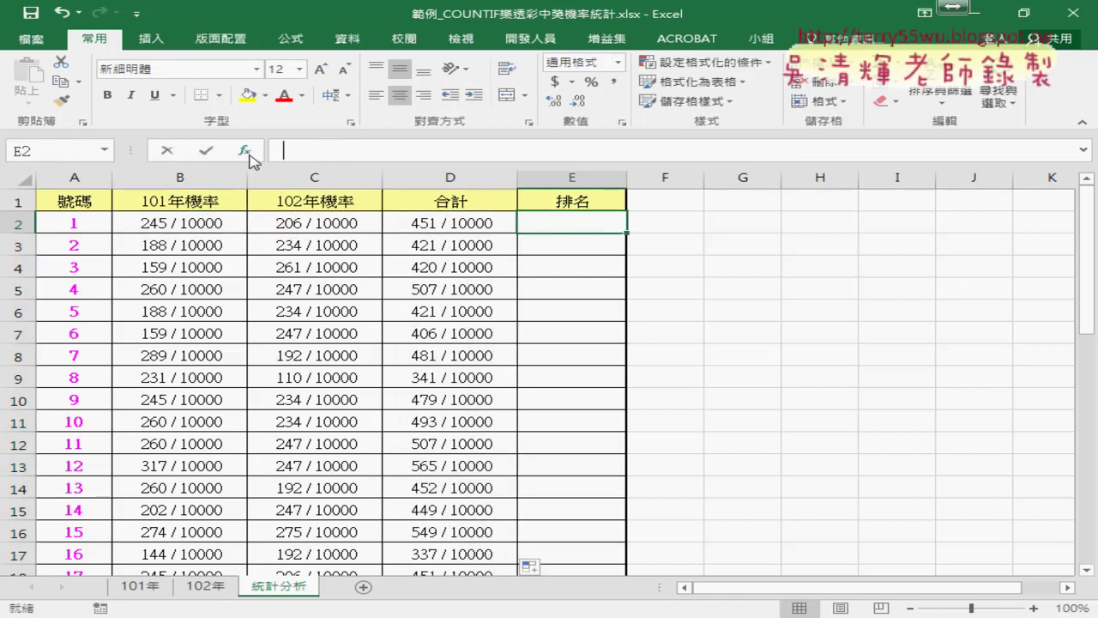
pyautogui.click(718, 242)
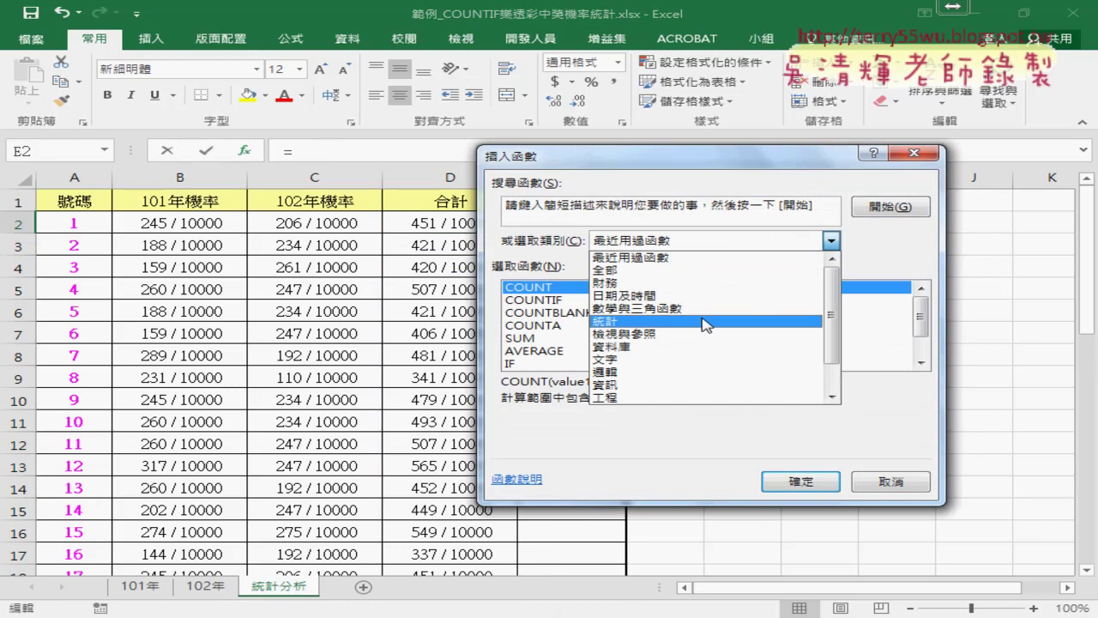
# Step: Choose RANK.EQ from the Statistical functions for E2
pyautogui.click(704, 321)
pyautogui.moveTo(920, 291); pyautogui.dragTo(925, 346)
pyautogui.click(534, 350)
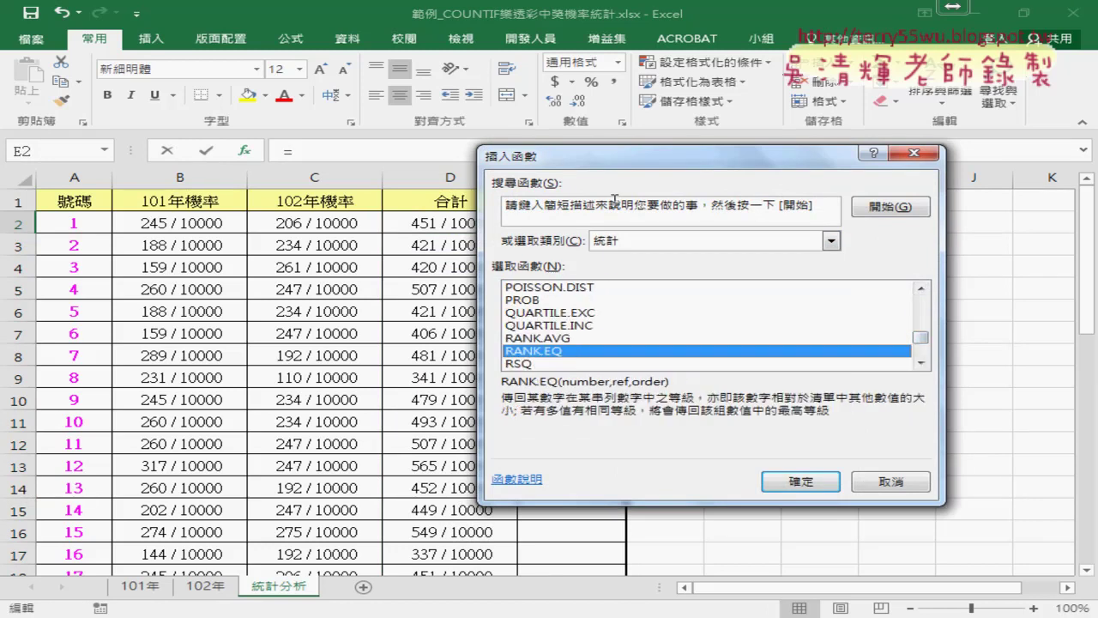
pyautogui.moveTo(612, 163); pyautogui.dragTo(829, 97)
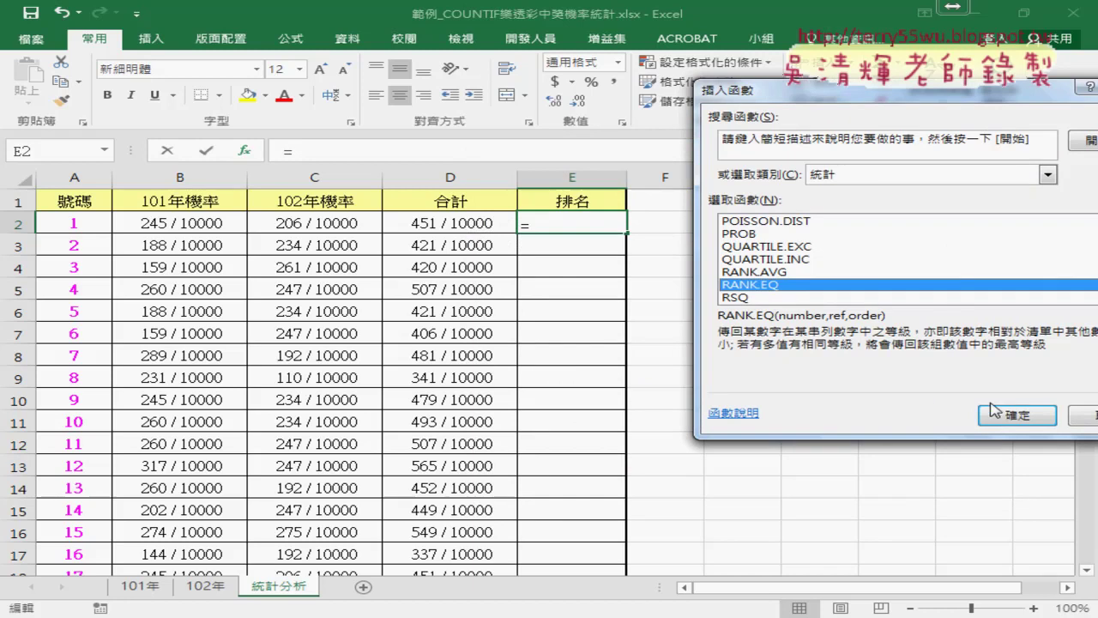
pyautogui.click(1005, 419)
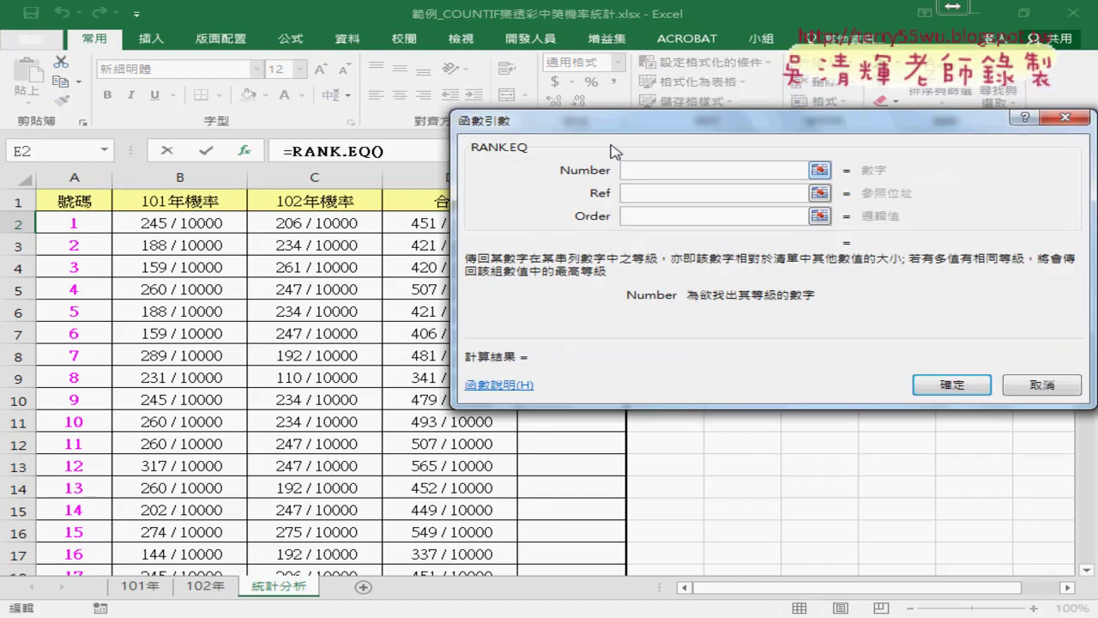
# Step: Set RANK.EQ's Number to D2 and Ref to D$2:D$43, and confirm it in E2
pyautogui.moveTo(611, 142); pyautogui.dragTo(669, 184)
pyautogui.click(472, 223)
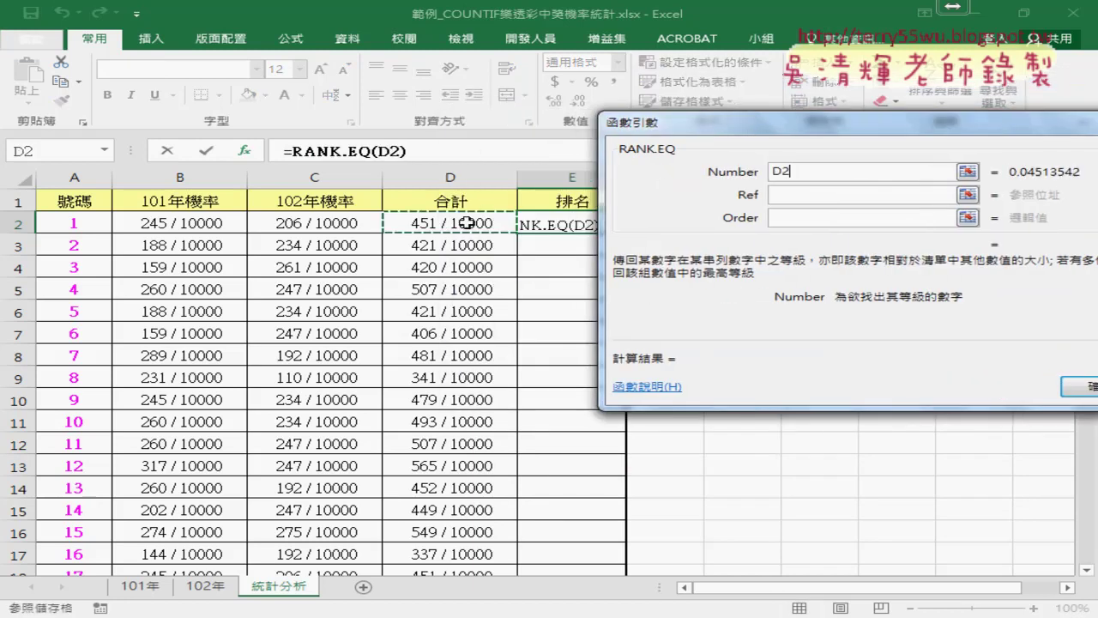
pyautogui.click(777, 198)
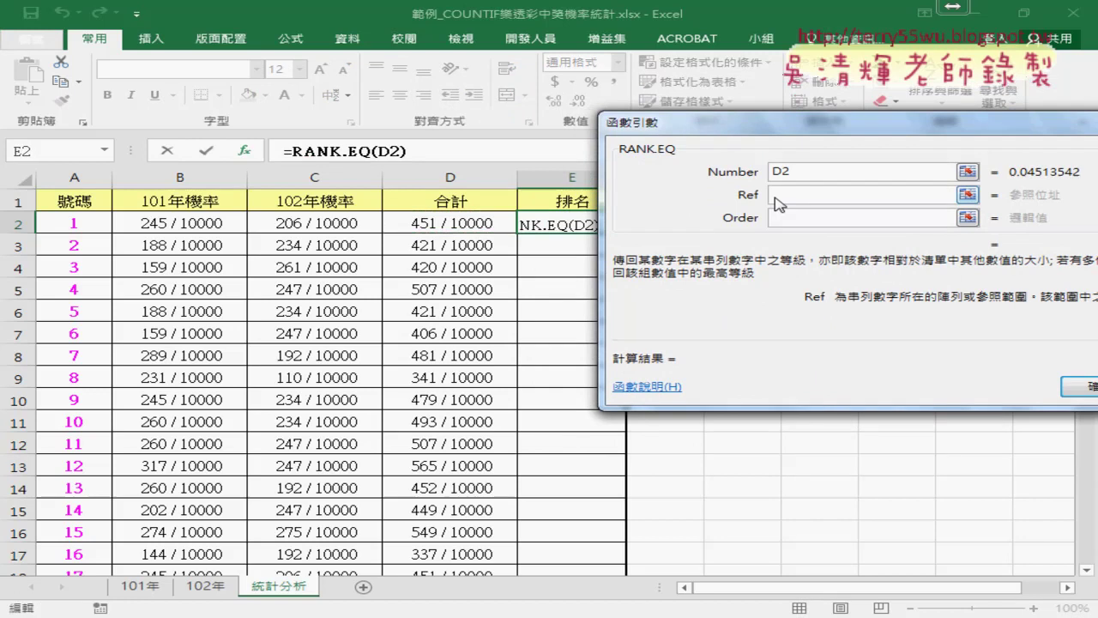
pyautogui.click(457, 222)
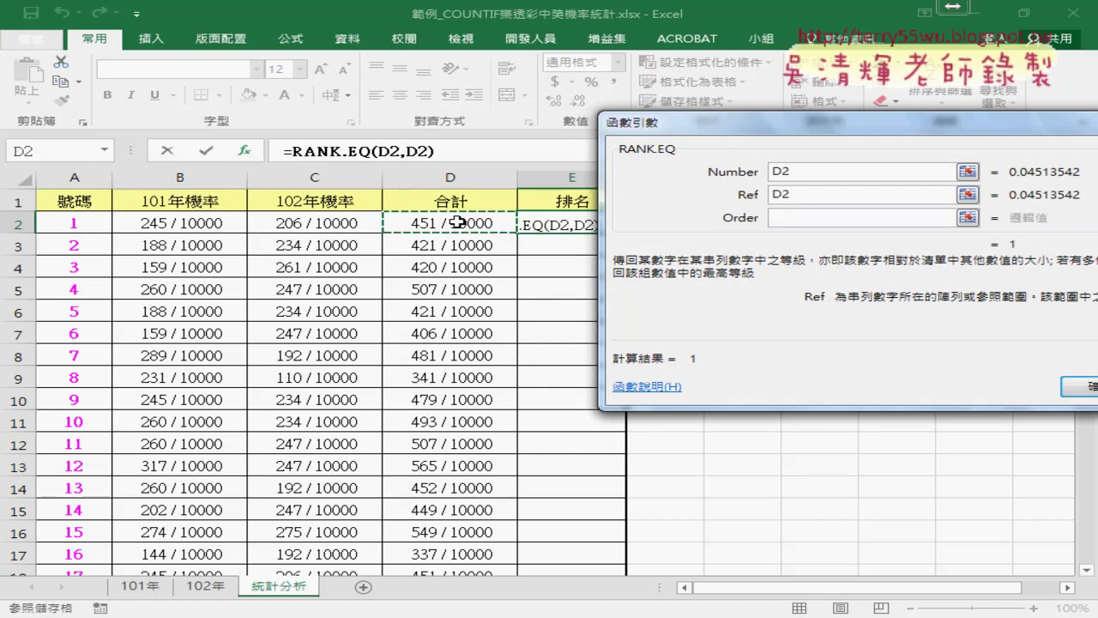
pyautogui.hotkey('ctrl', 'shift', 'Down')
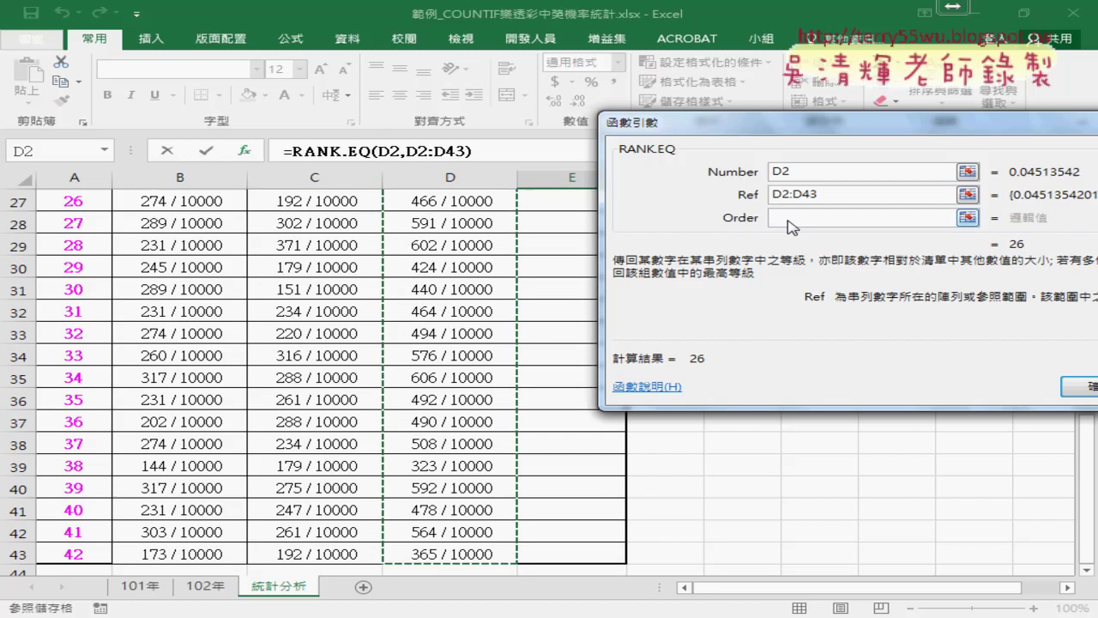
pyautogui.click(788, 220)
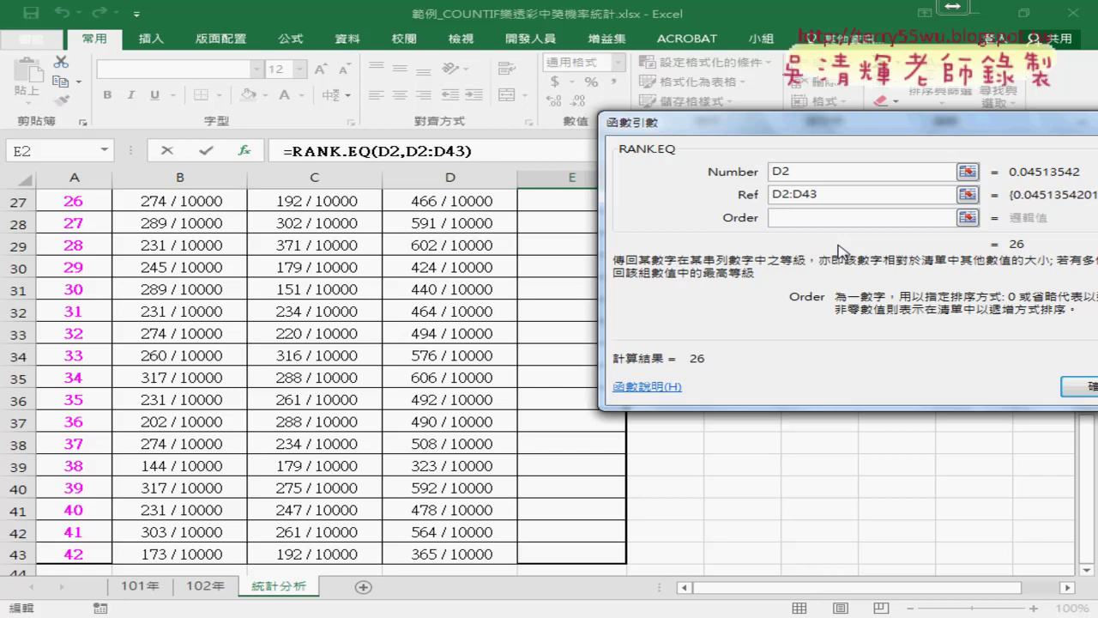
pyautogui.click(818, 172)
pyautogui.moveTo(836, 194); pyautogui.dragTo(717, 210)
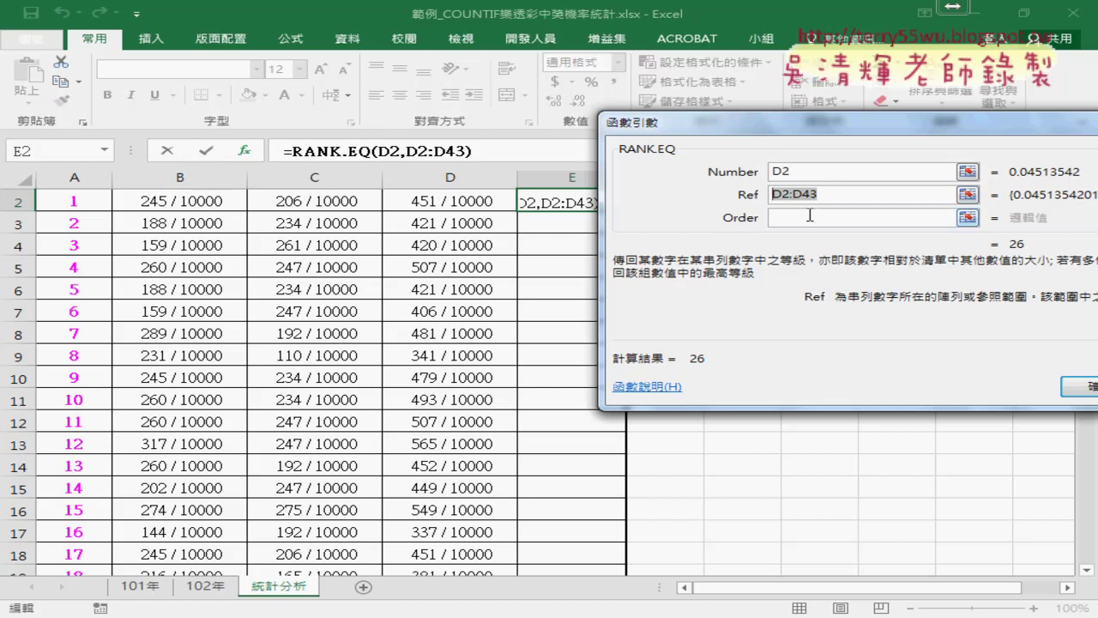
pyautogui.press('F4')
pyautogui.press('F4')
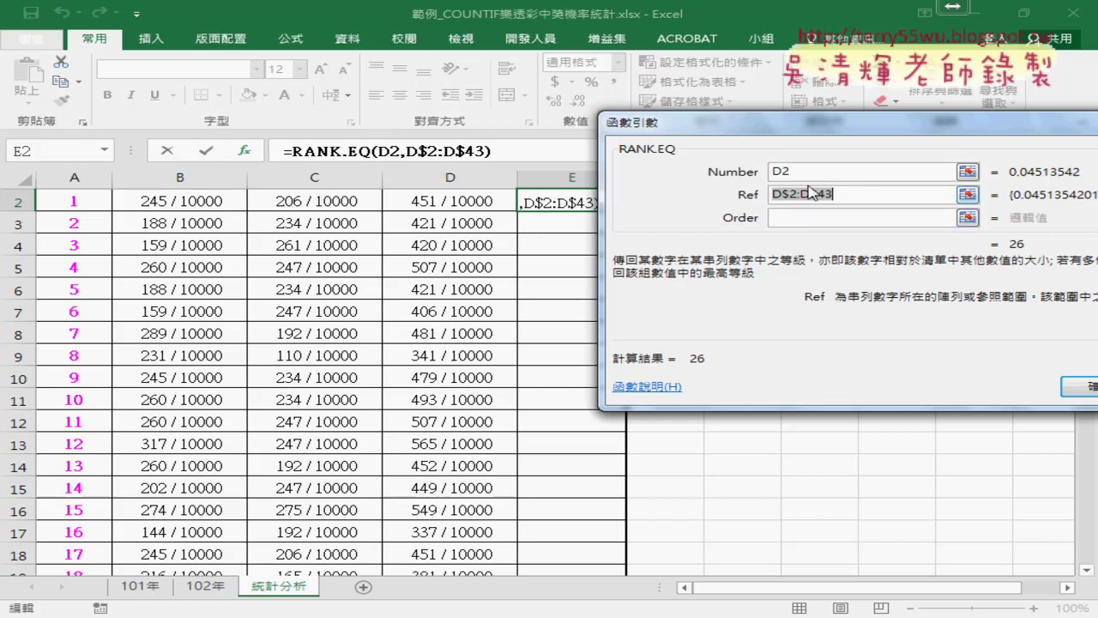
pyautogui.click(805, 171)
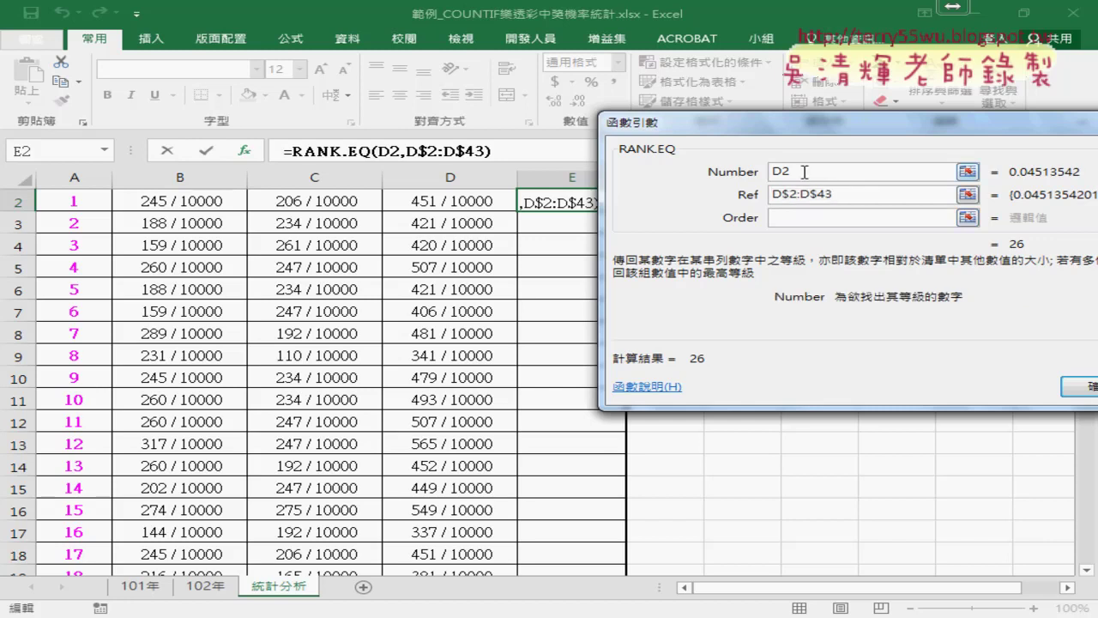
pyautogui.doubleClick(854, 195)
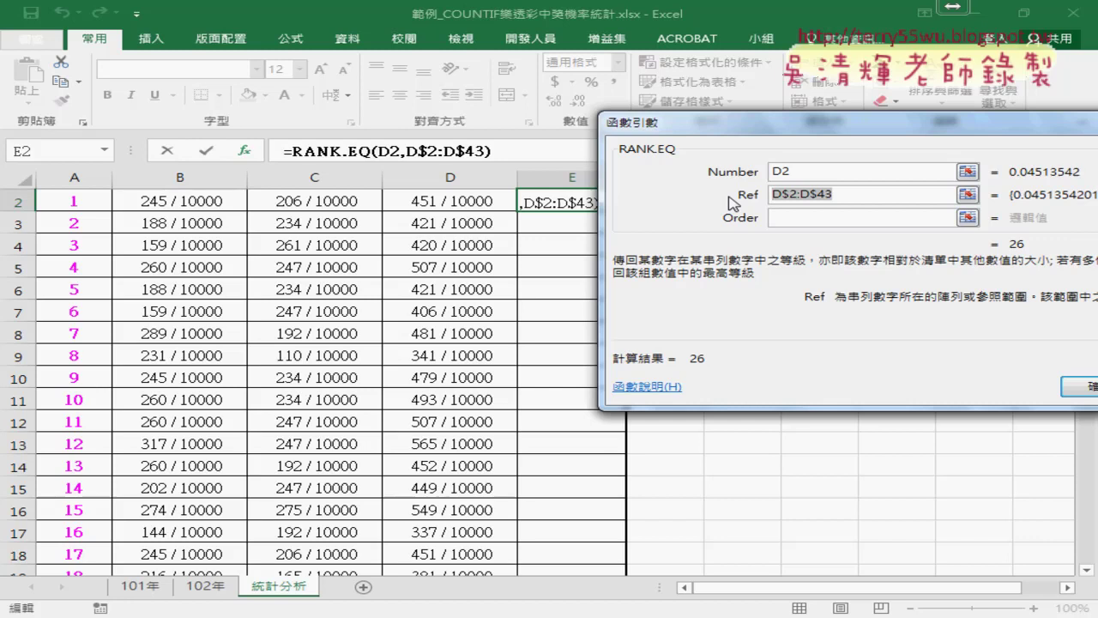
pyautogui.click(1086, 388)
# Step: Fill the rank formula down column E and select the ranks E2:E43
pyautogui.doubleClick(624, 214)
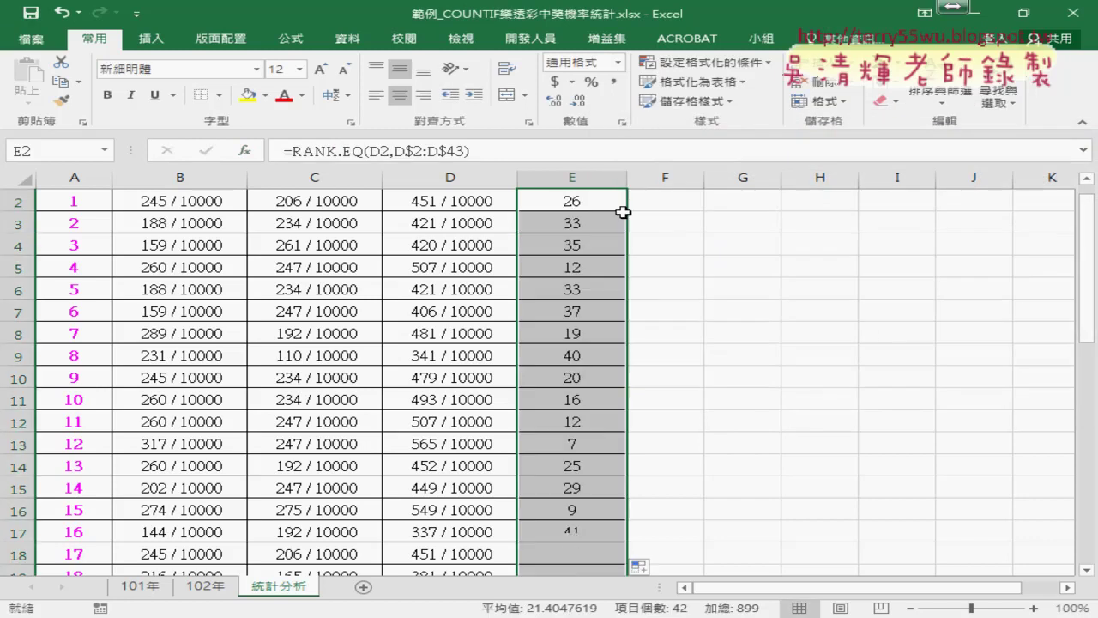
pyautogui.scroll(1, 624, 217)
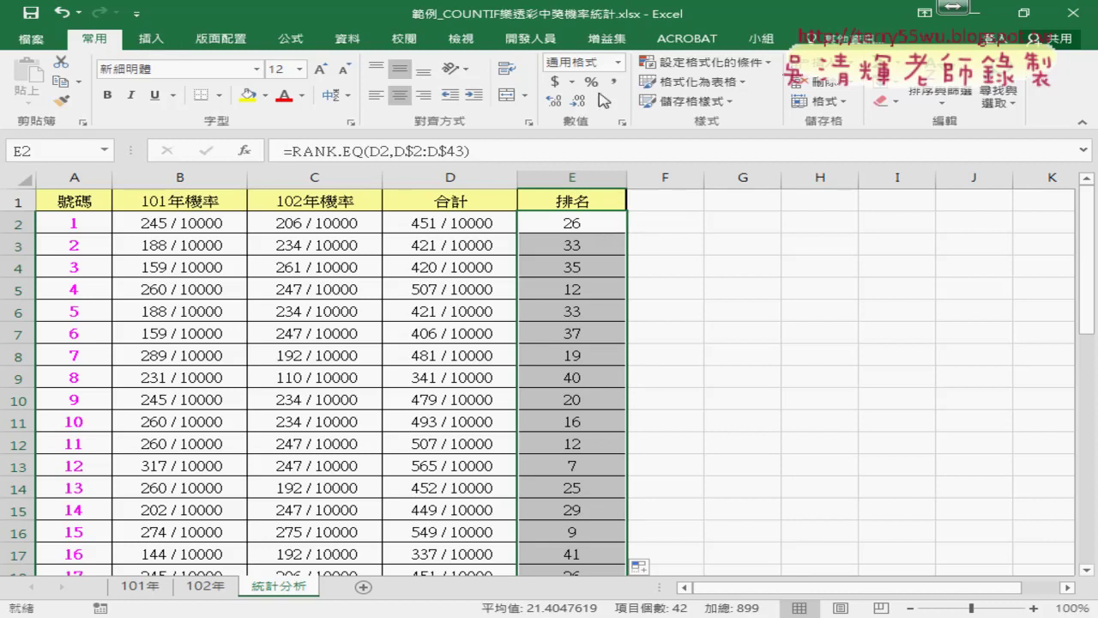
pyautogui.click(704, 62)
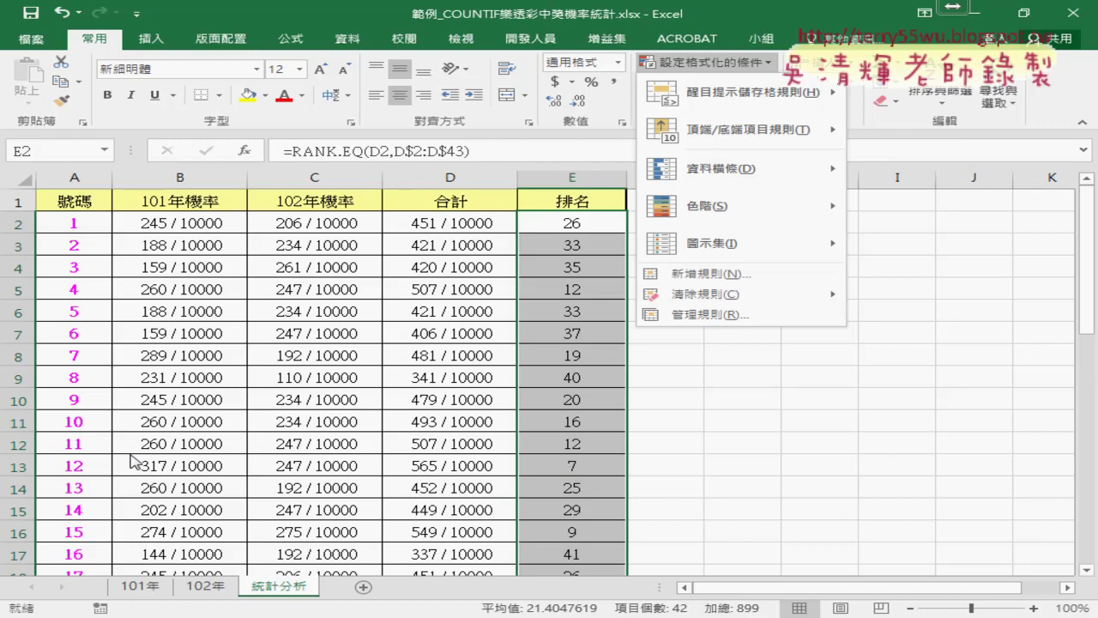
pyautogui.click(75, 470)
pyautogui.click(78, 177)
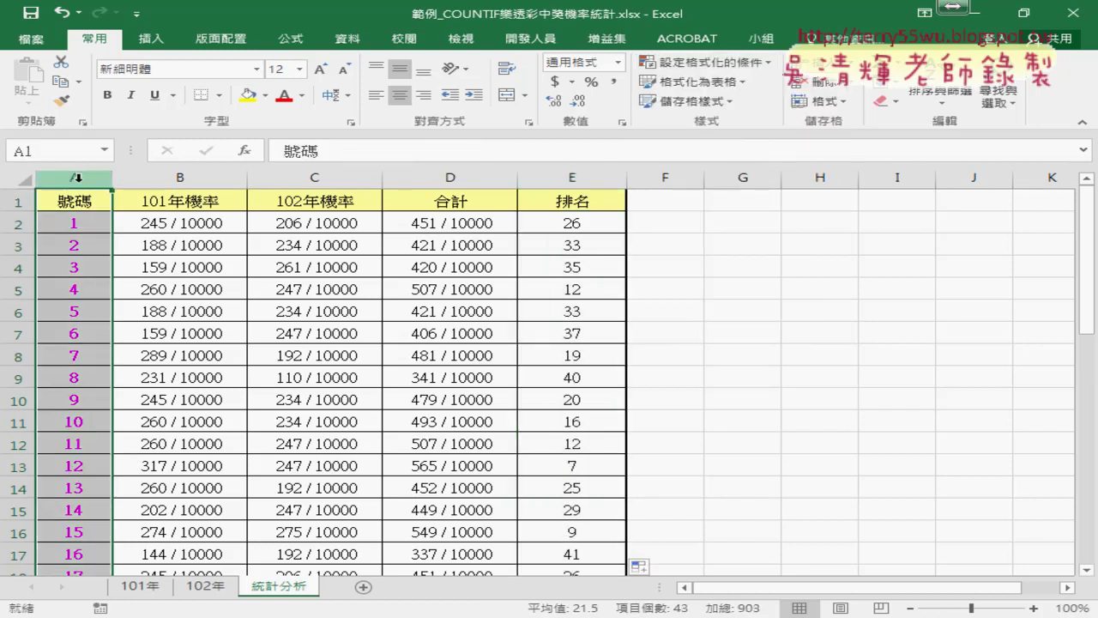
pyautogui.click(562, 177)
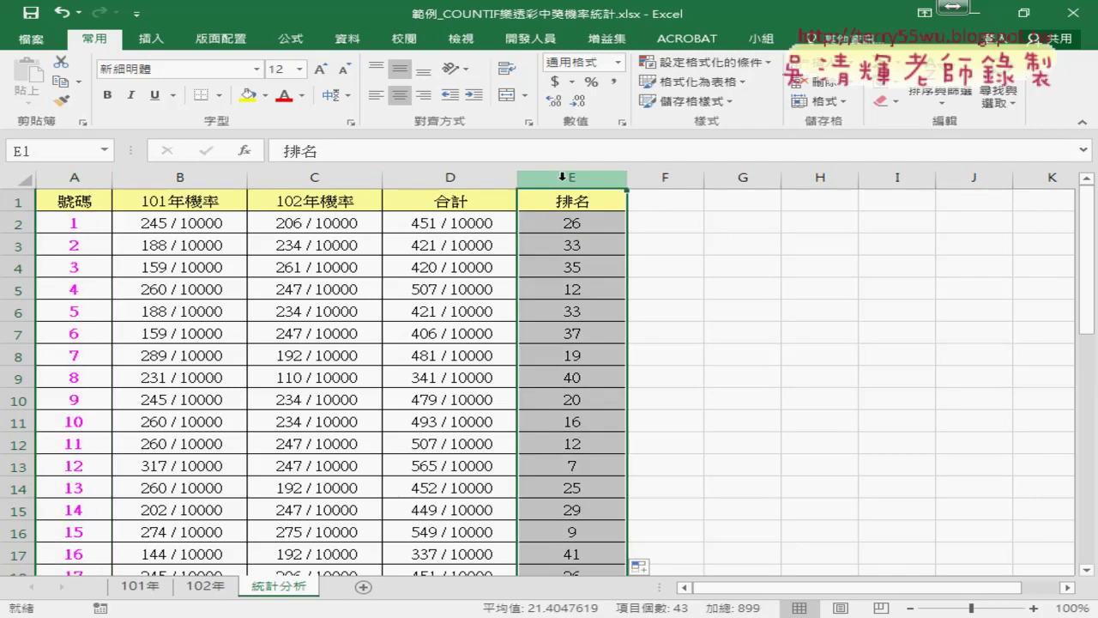
pyautogui.click(575, 220)
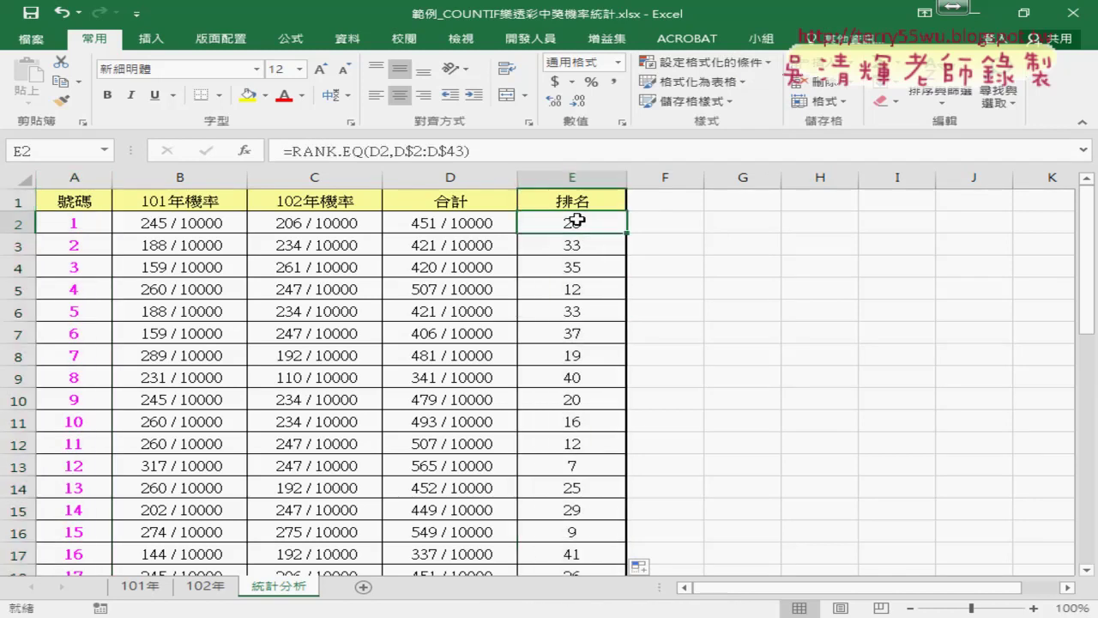
pyautogui.hotkey('ctrl', 'shift', 'Down')
# Step: Create a new conditional formatting rule for cell values less than or equal to 7
pyautogui.click(704, 62)
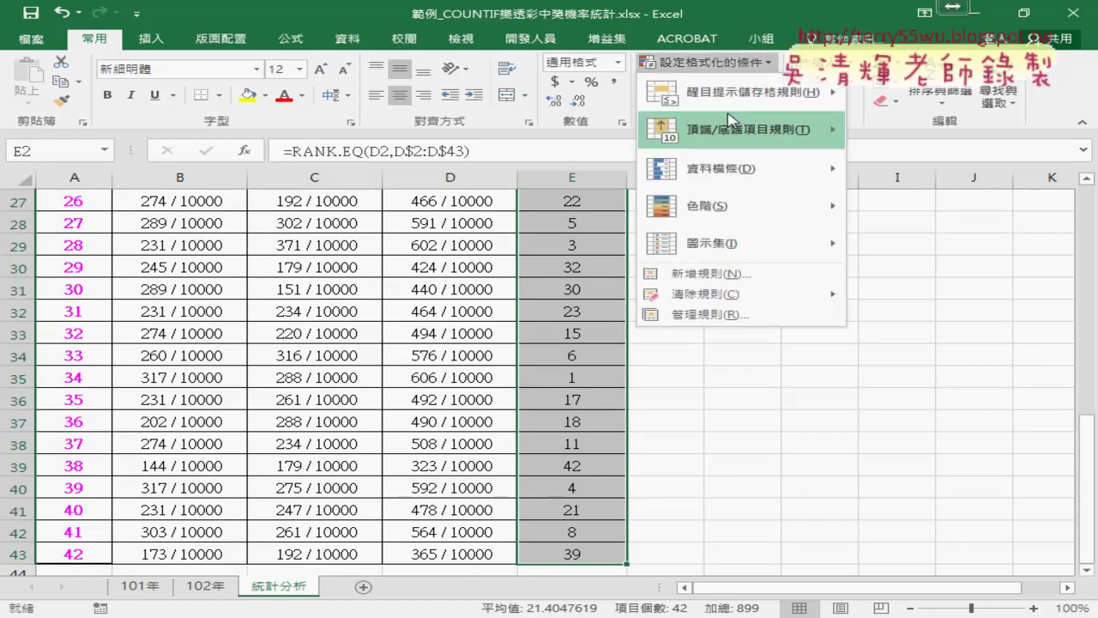
pyautogui.click(691, 273)
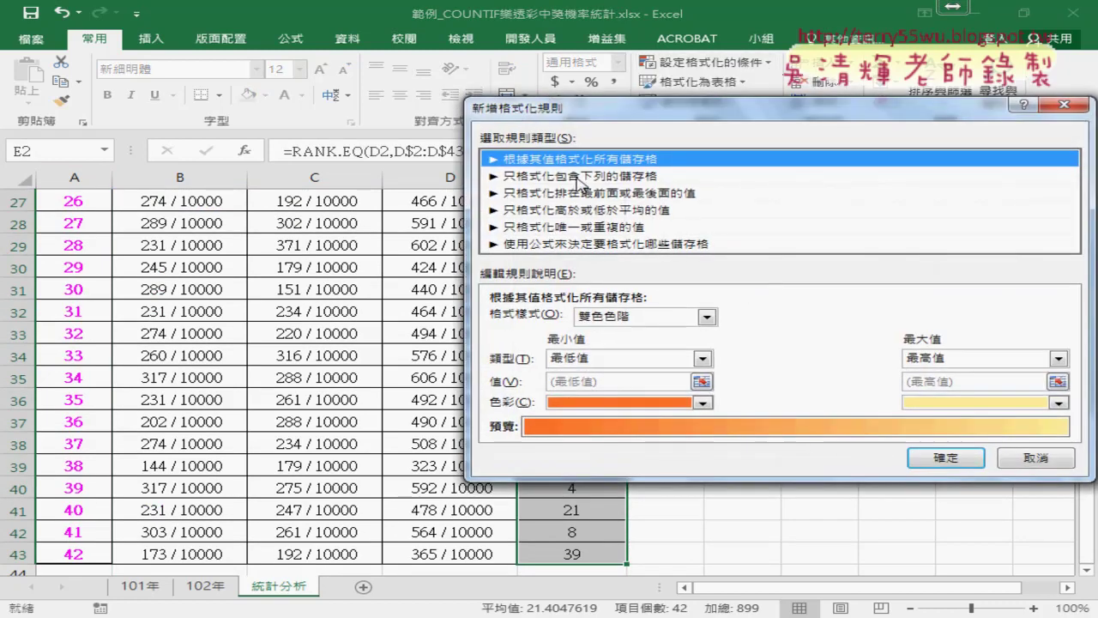
pyautogui.click(578, 177)
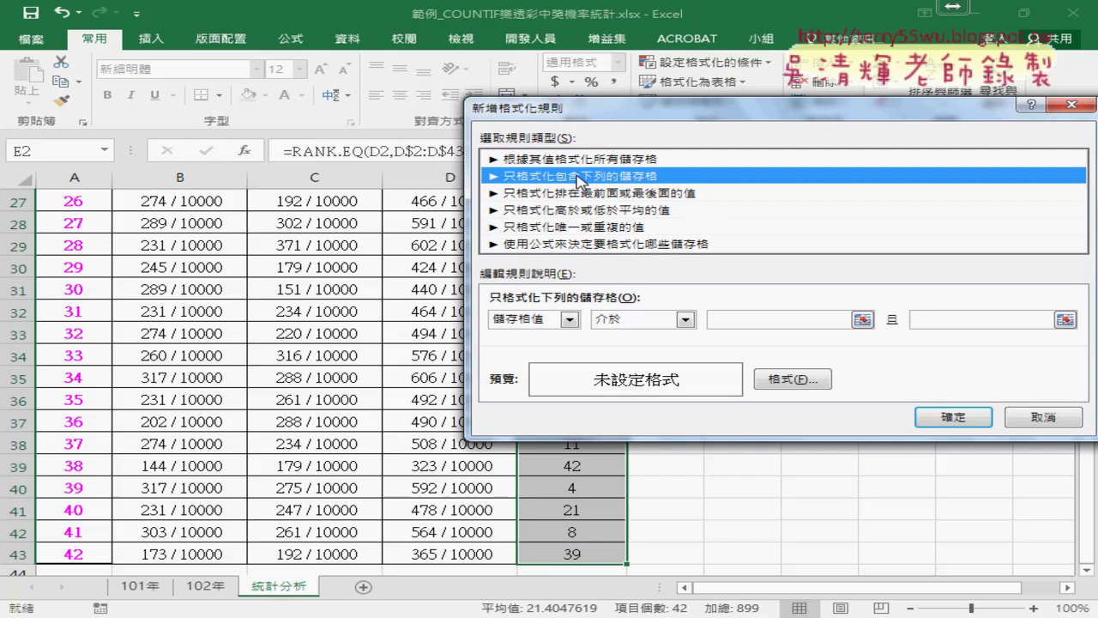
pyautogui.moveTo(626, 114); pyautogui.dragTo(816, 115)
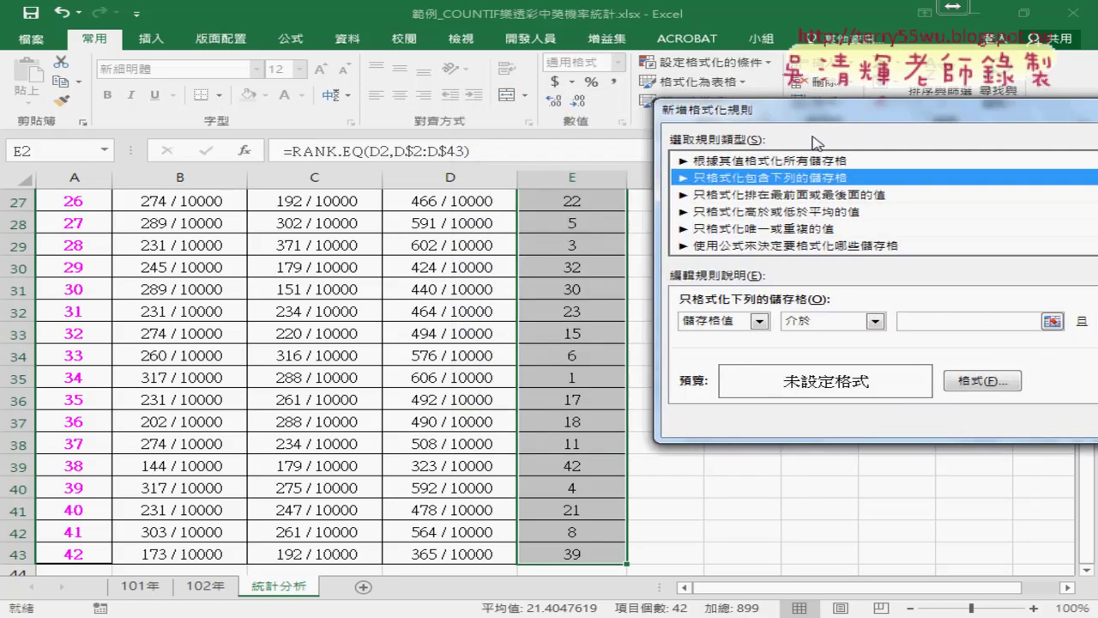
pyautogui.click(759, 321)
pyautogui.click(760, 323)
pyautogui.click(814, 324)
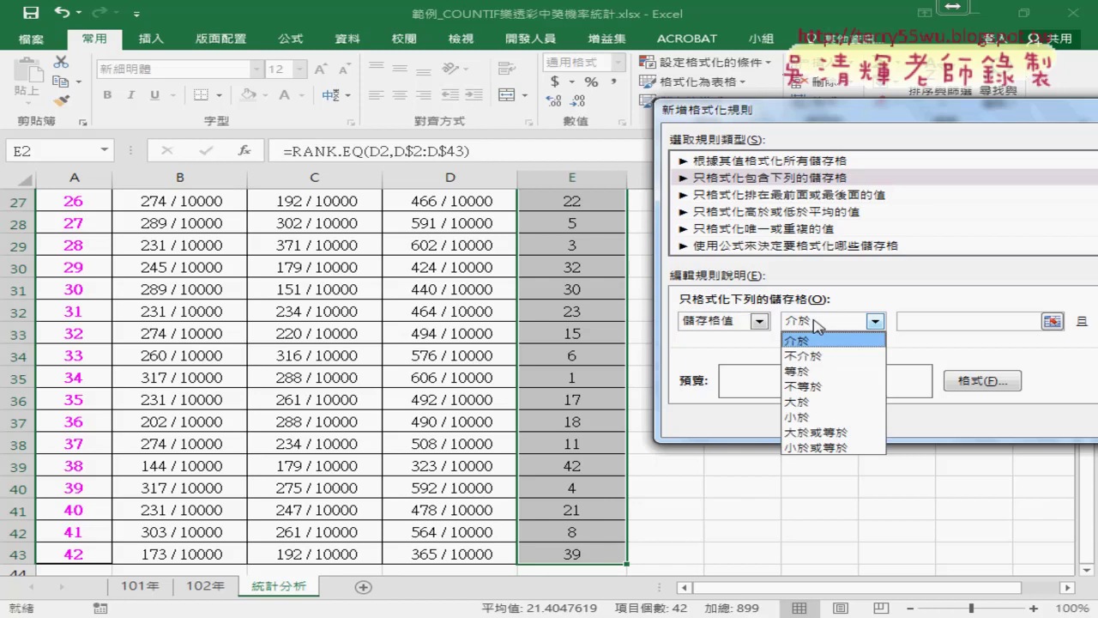
pyautogui.click(821, 447)
pyautogui.click(920, 322)
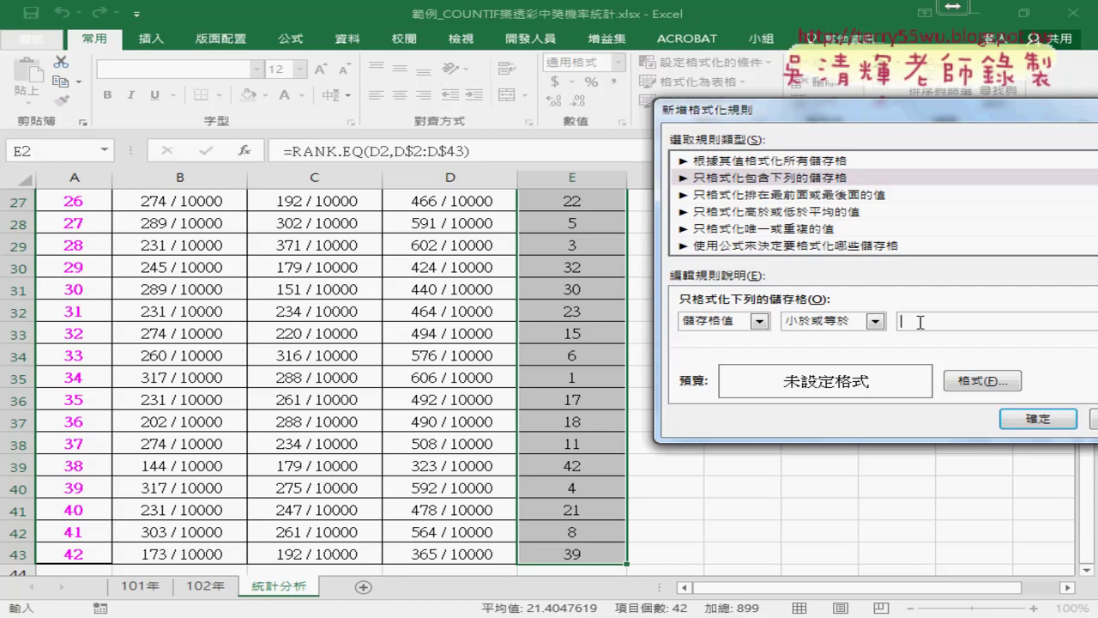
pyautogui.write('7')
# Step: Format matching ranks with red text on a yellow fill and apply the rule
pyautogui.click(983, 380)
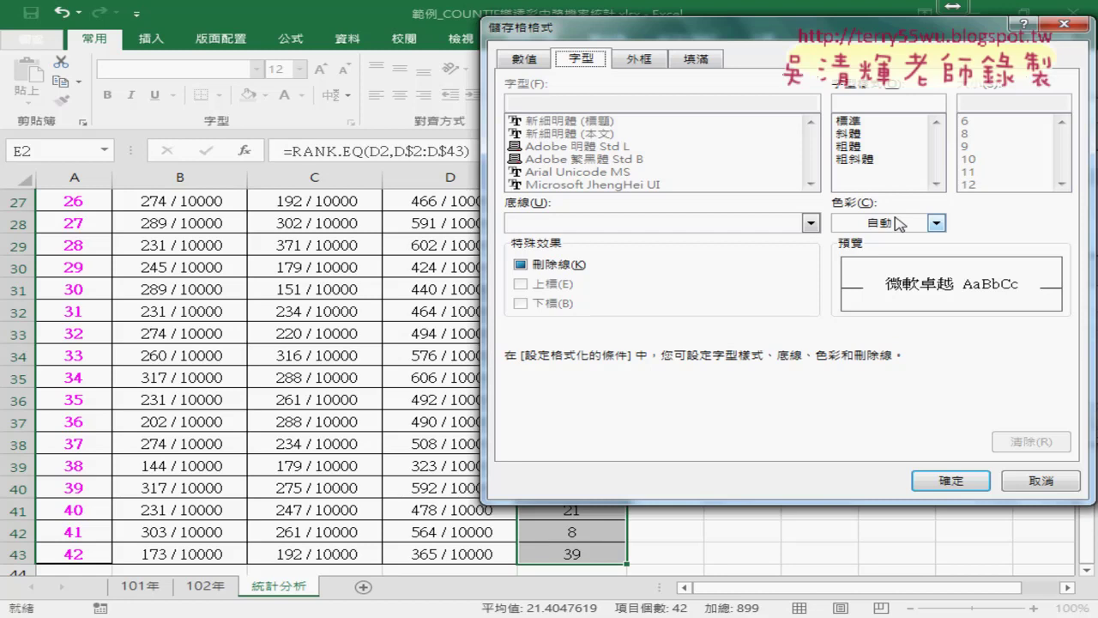
pyautogui.click(898, 224)
pyautogui.click(902, 379)
pyautogui.click(702, 67)
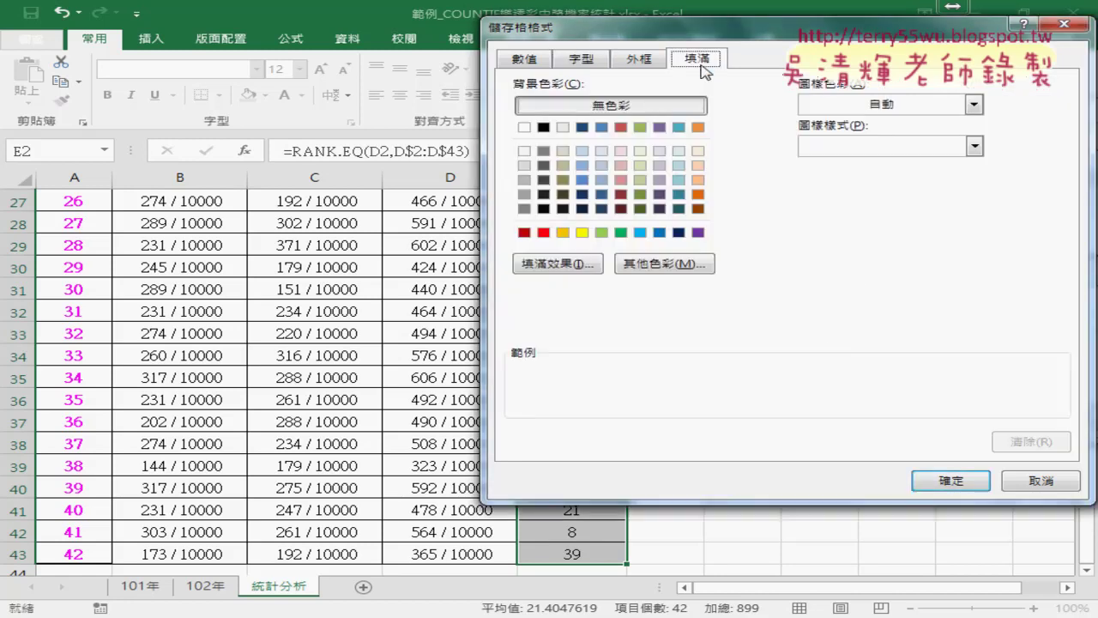
pyautogui.click(582, 232)
pyautogui.click(581, 58)
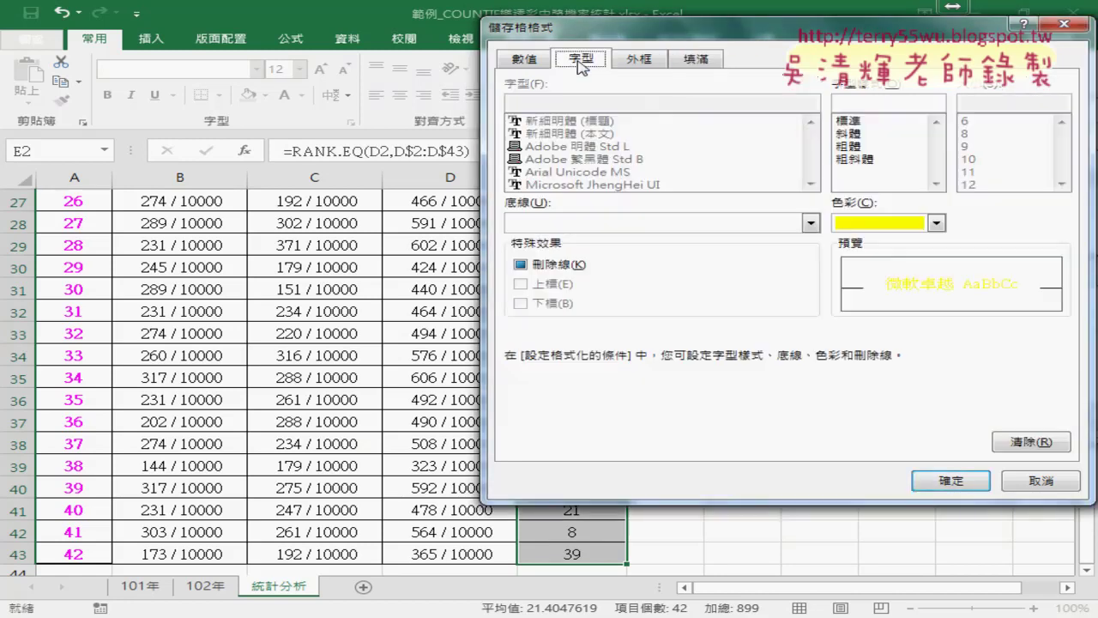
pyautogui.click(881, 221)
pyautogui.click(874, 378)
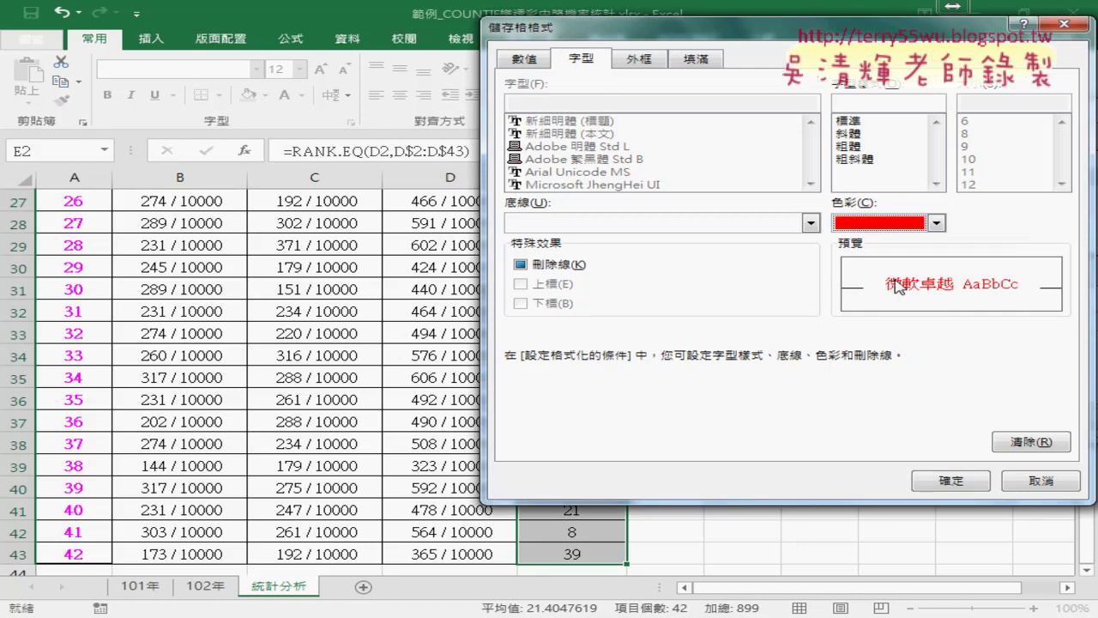
pyautogui.click(700, 59)
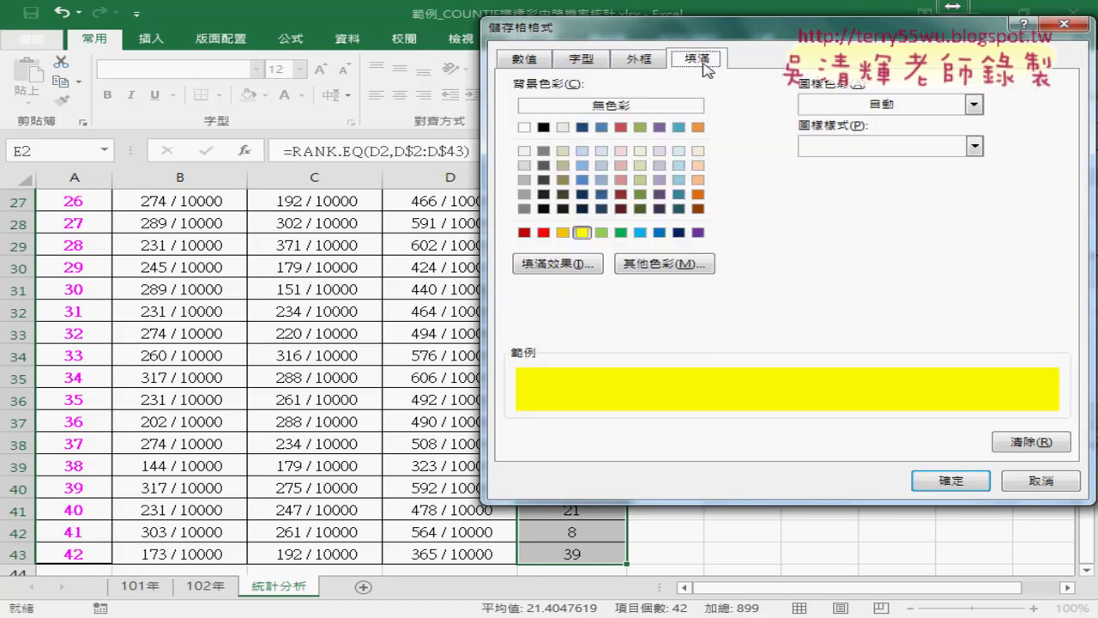
pyautogui.click(948, 479)
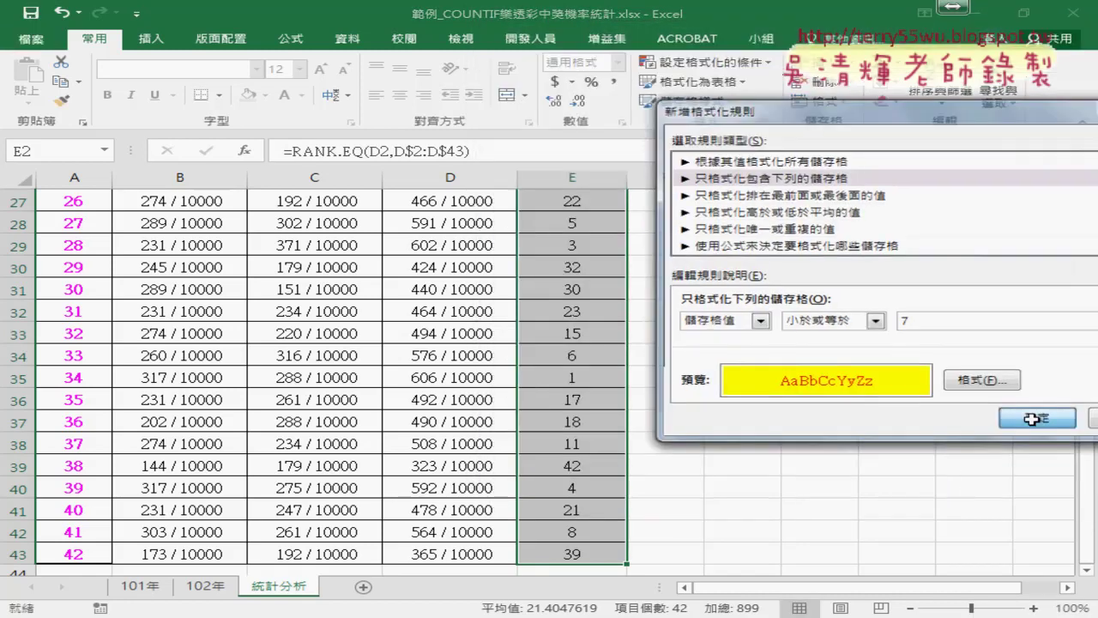
pyautogui.click(1032, 418)
pyautogui.scroll(1, 699, 328)
pyautogui.scroll(4, 699, 328)
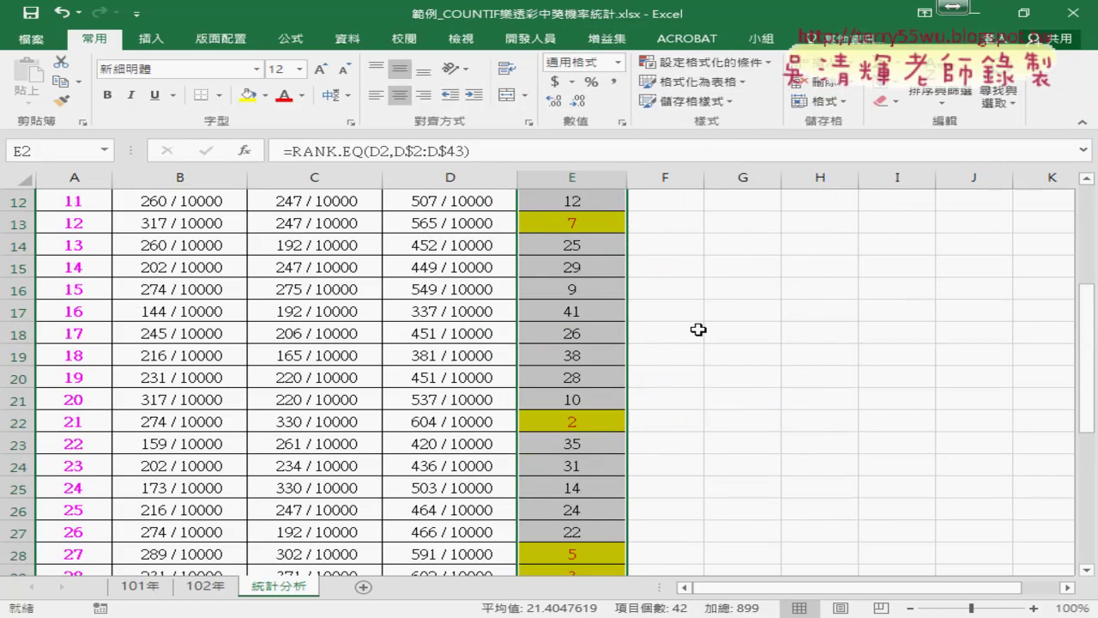
pyautogui.scroll(4, 699, 329)
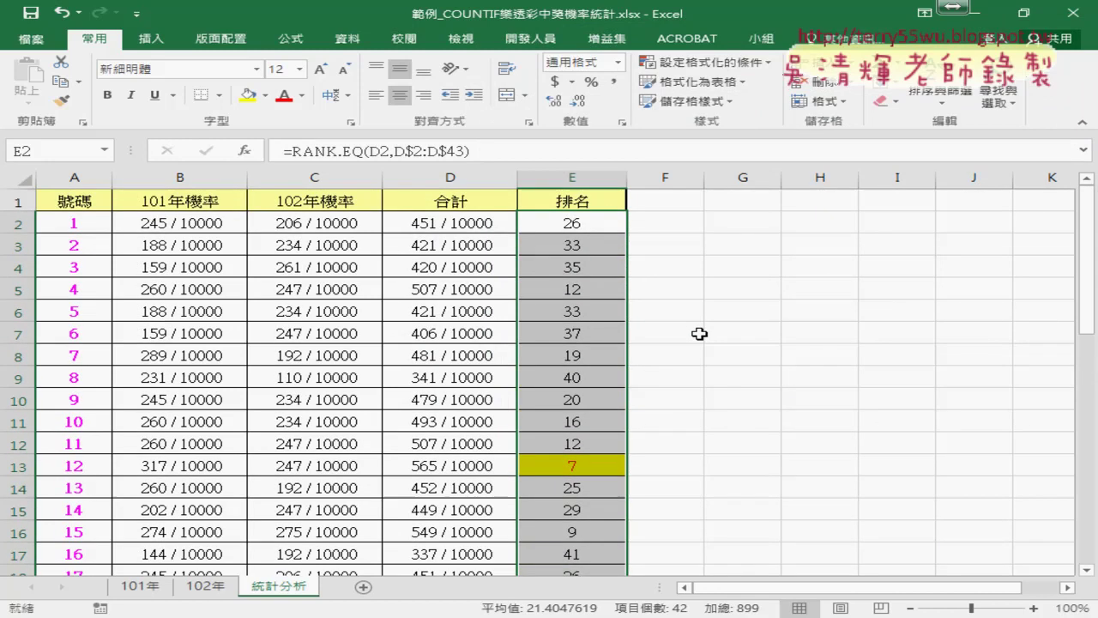
pyautogui.click(560, 460)
pyautogui.click(74, 461)
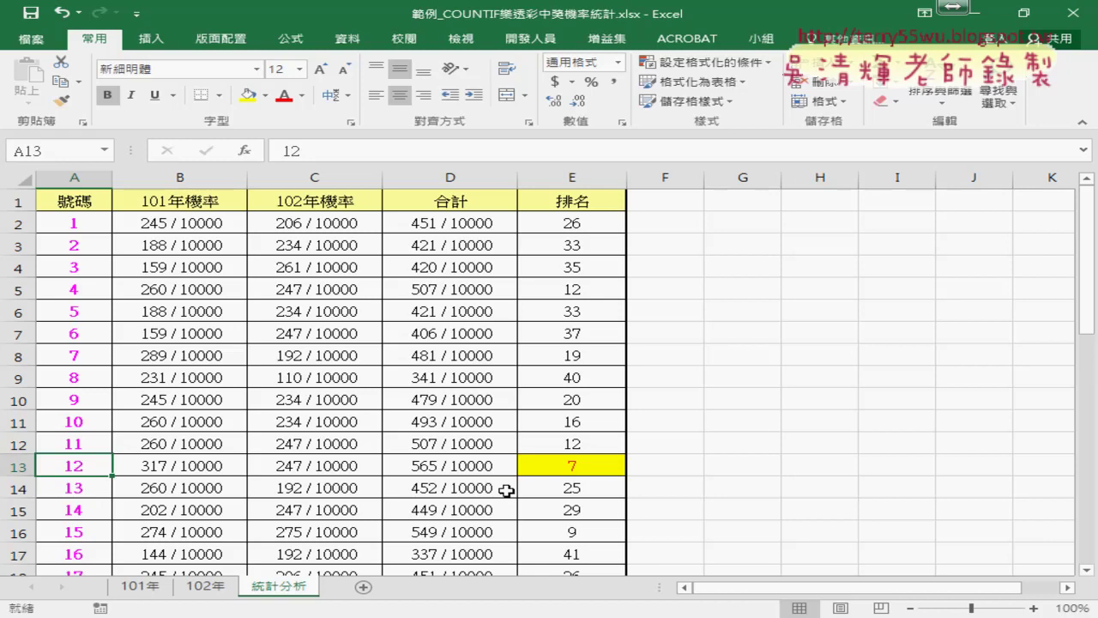
pyautogui.click(584, 468)
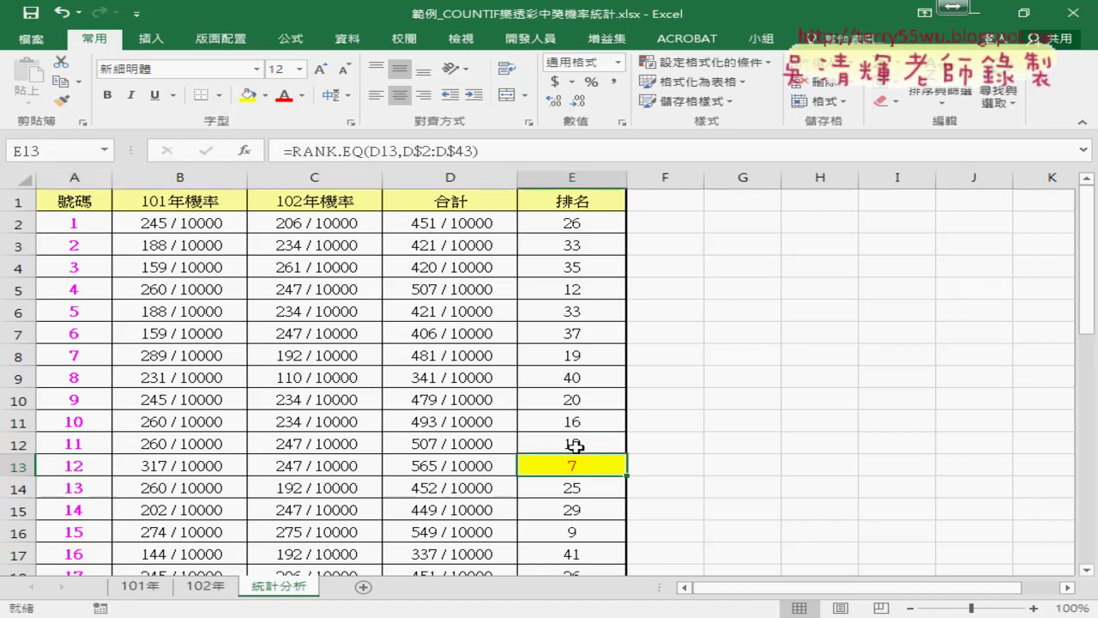
pyautogui.click(570, 182)
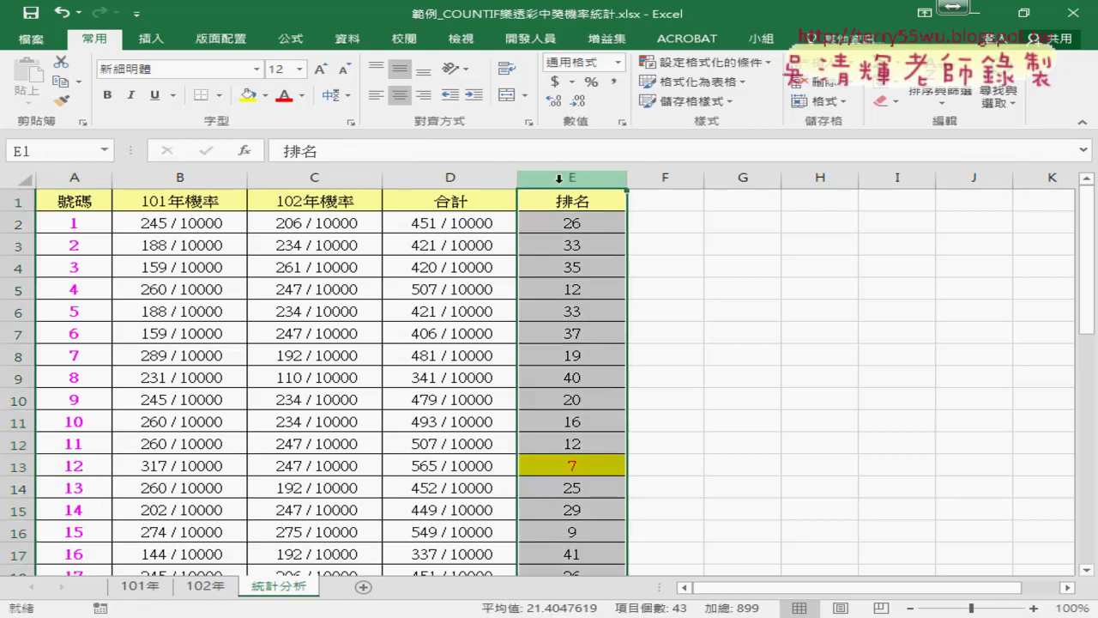
pyautogui.click(81, 178)
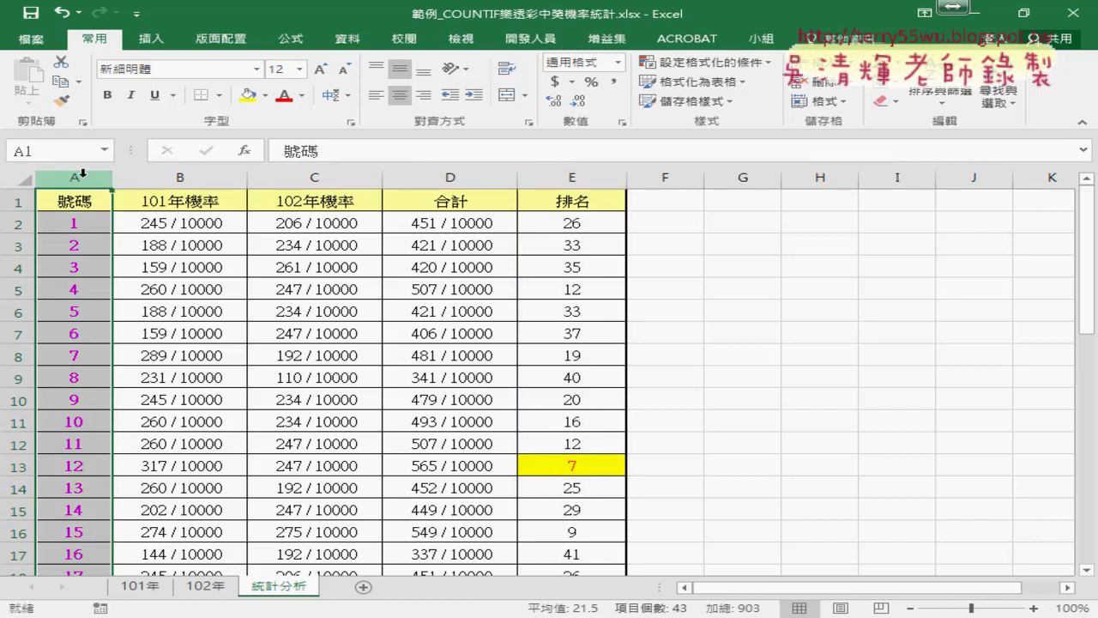
pyautogui.click(574, 178)
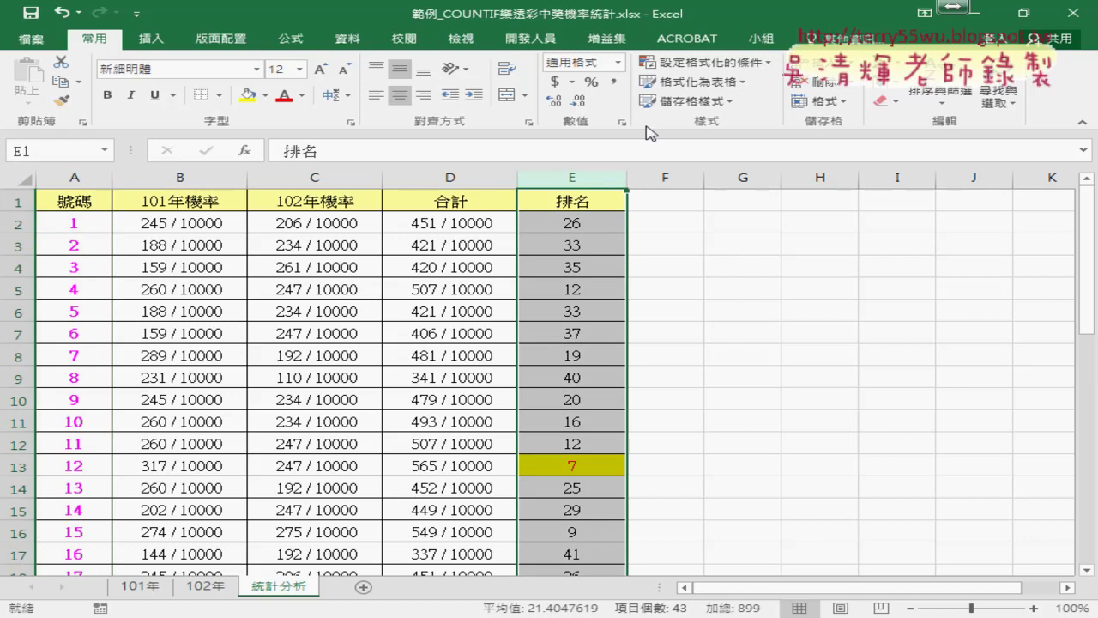
pyautogui.click(697, 69)
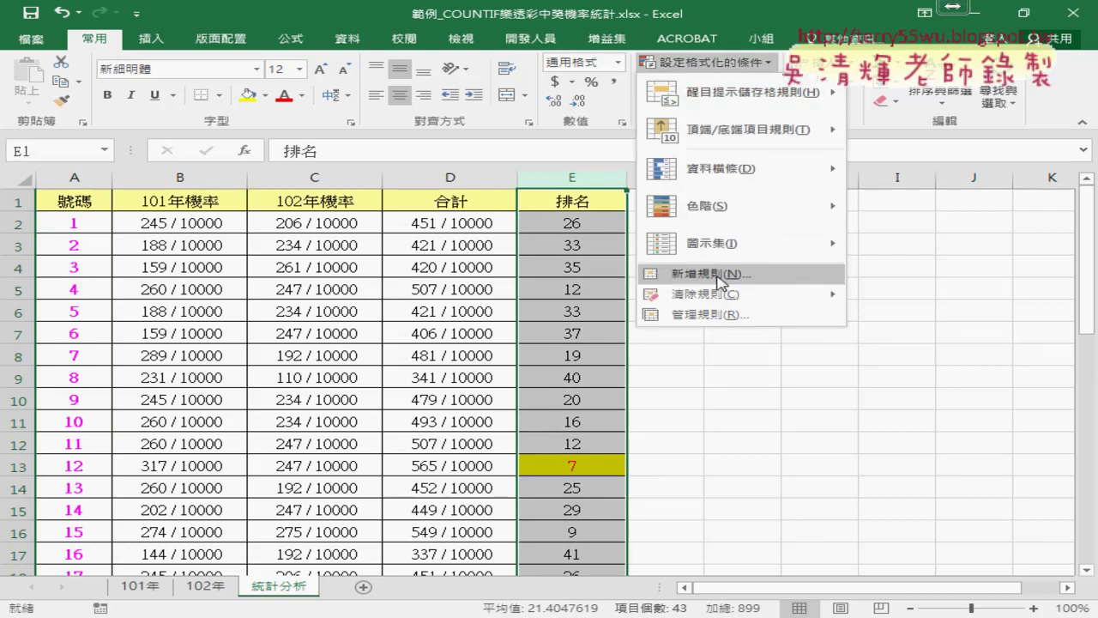
pyautogui.click(590, 225)
pyautogui.click(598, 224)
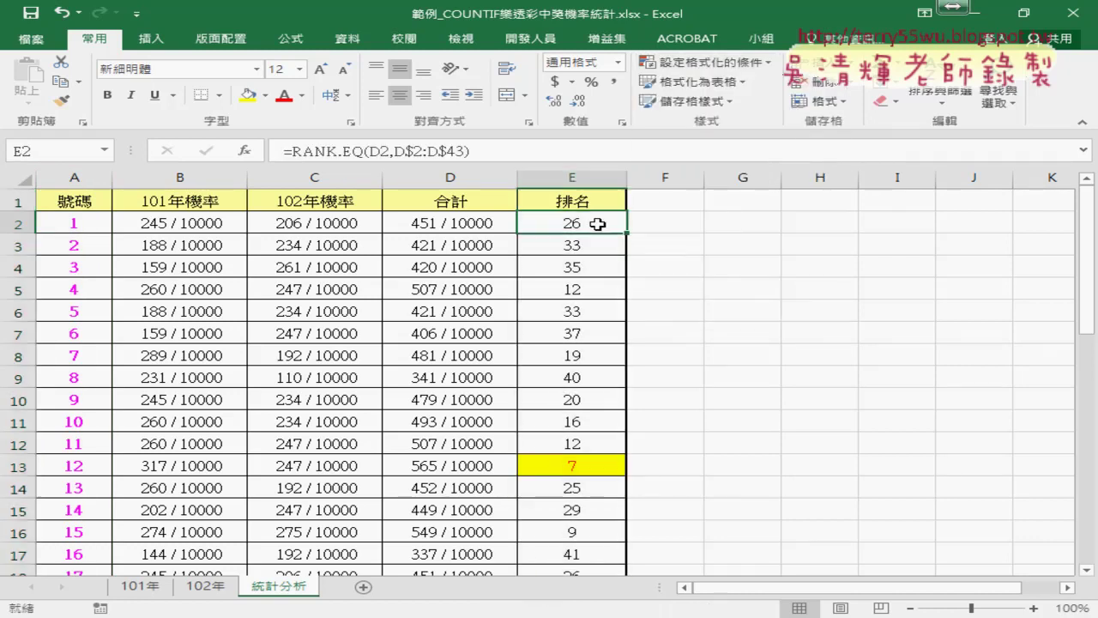
pyautogui.hotkey('ctrl', 'shift', 'Down')
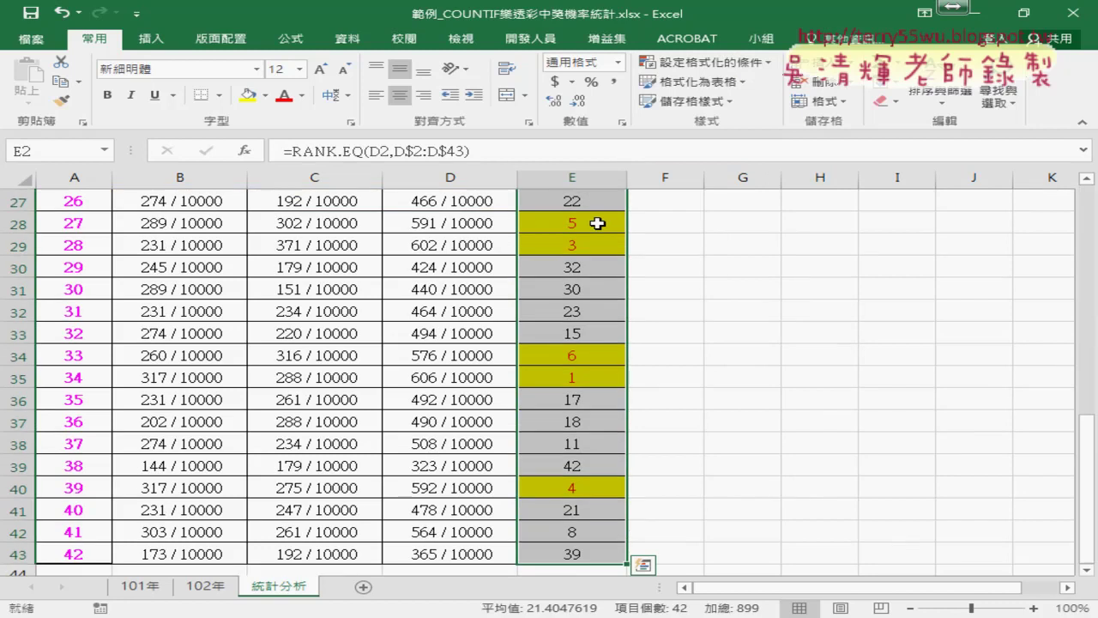
# Step: Delete the 'Cell Value <= 7' rule in the conditional formatting rules manager
pyautogui.click(704, 61)
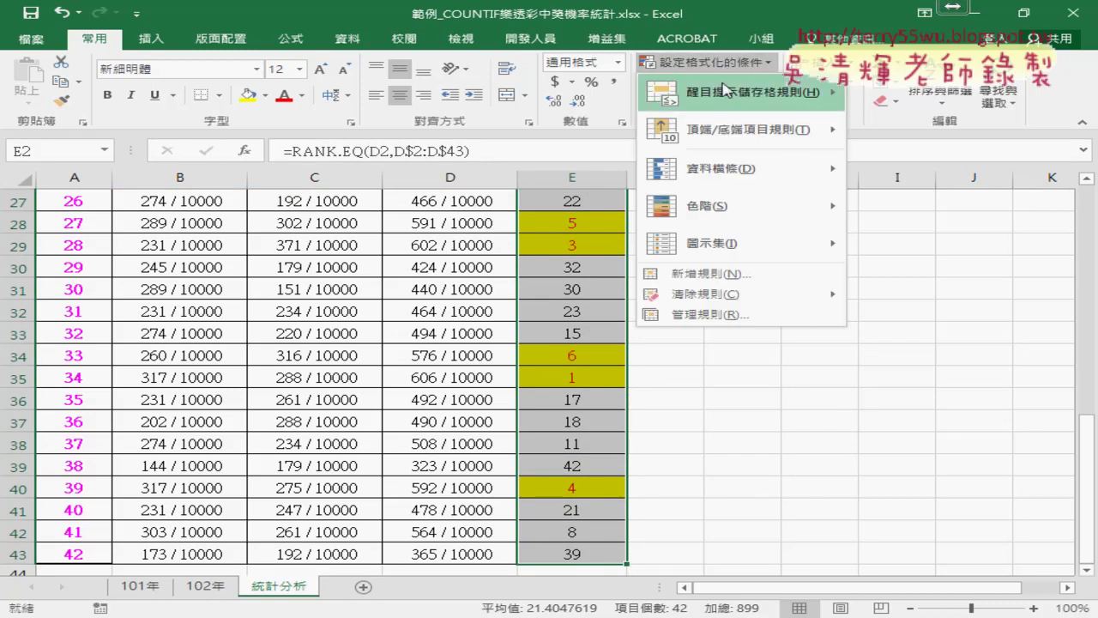
pyautogui.moveTo(705, 294)
pyautogui.click(752, 315)
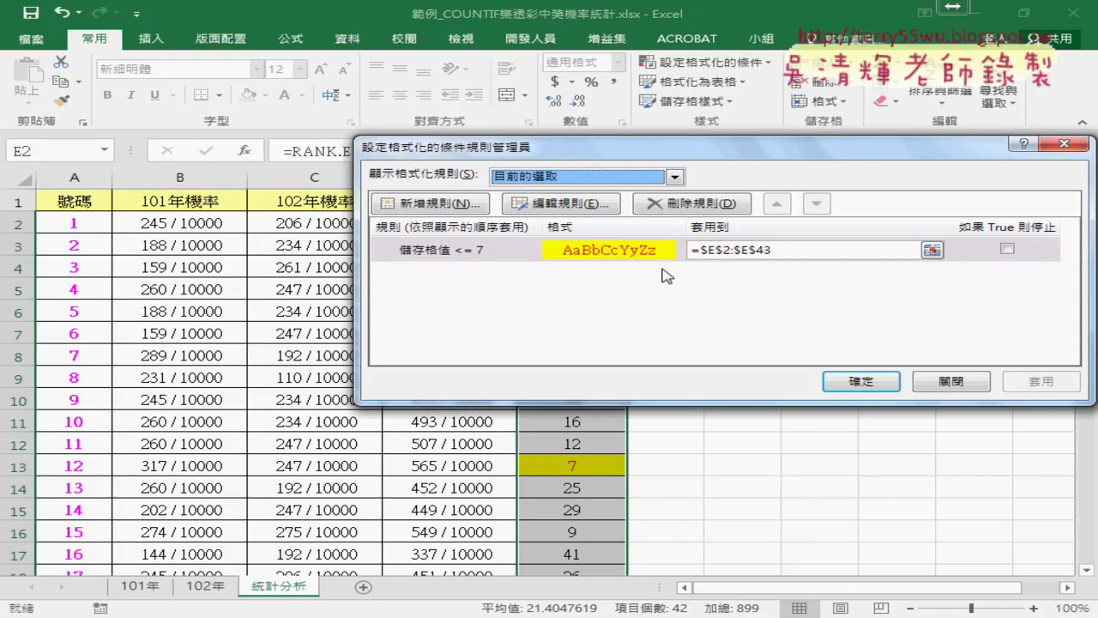
pyautogui.click(481, 249)
pyautogui.click(659, 210)
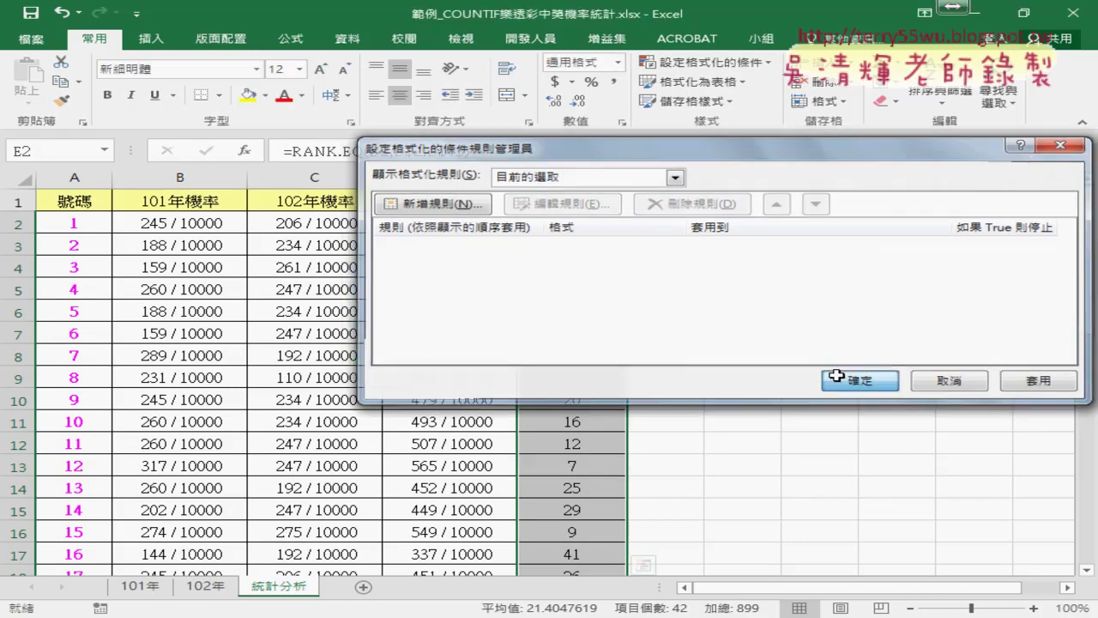
pyautogui.click(861, 381)
# Step: Browse the new-rule types including formula-based, cancel without a rule, then select cell B2
pyautogui.click(699, 62)
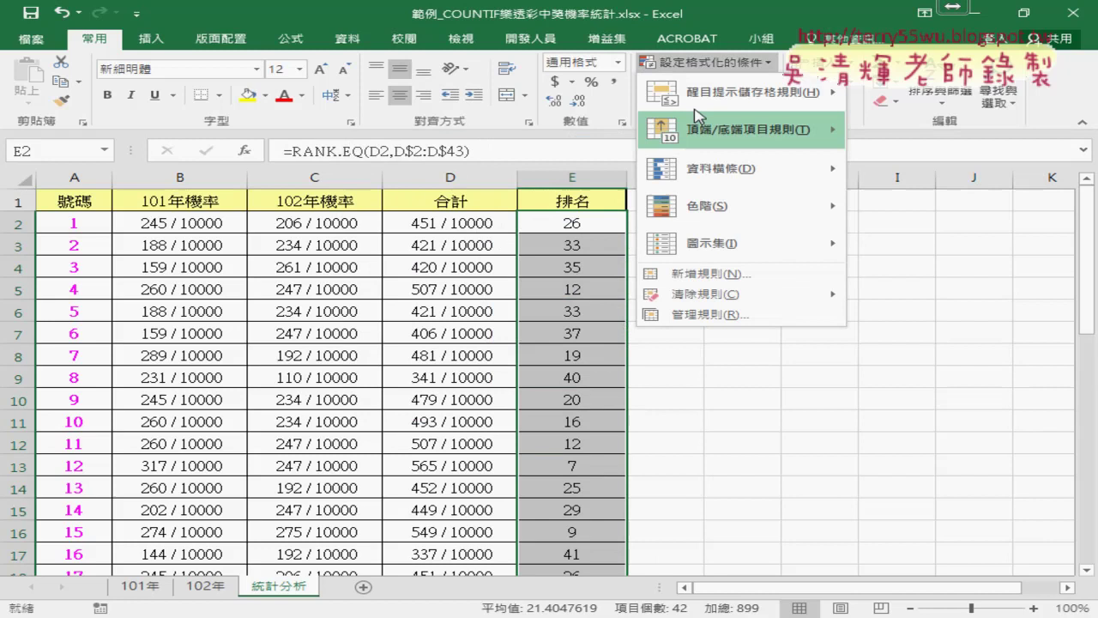
pyautogui.click(709, 276)
pyautogui.click(493, 158)
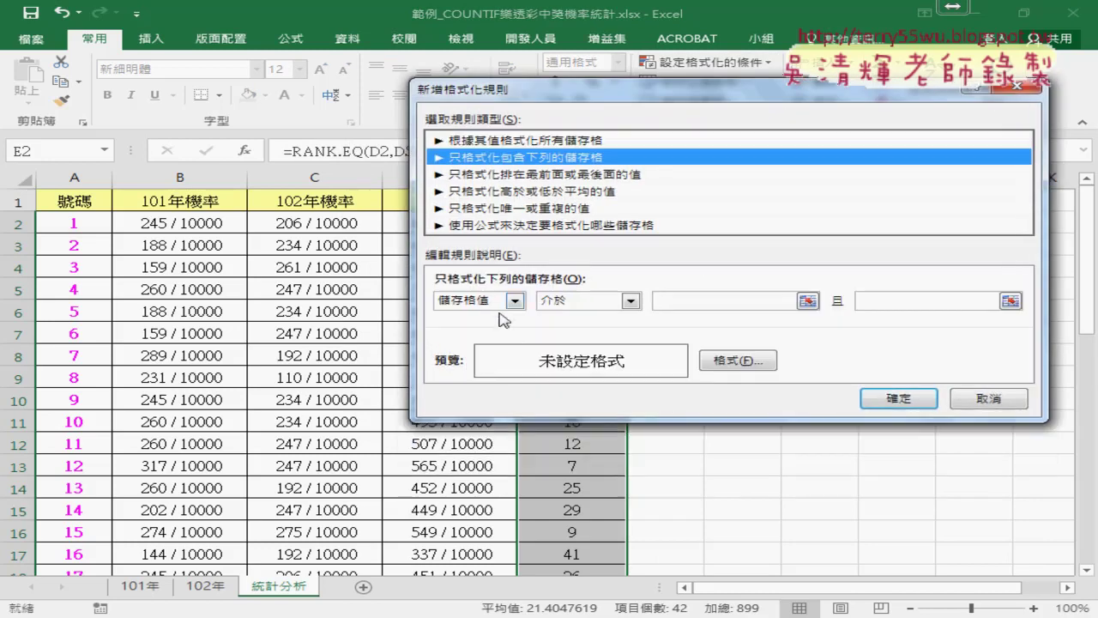
pyautogui.moveTo(534, 89); pyautogui.dragTo(779, 90)
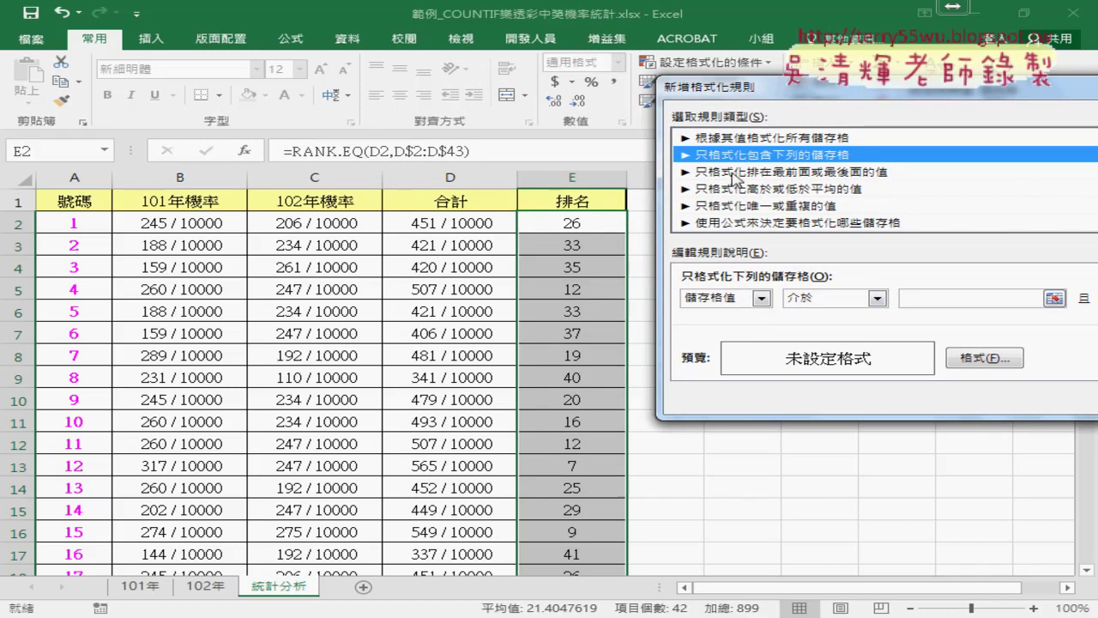
pyautogui.click(734, 222)
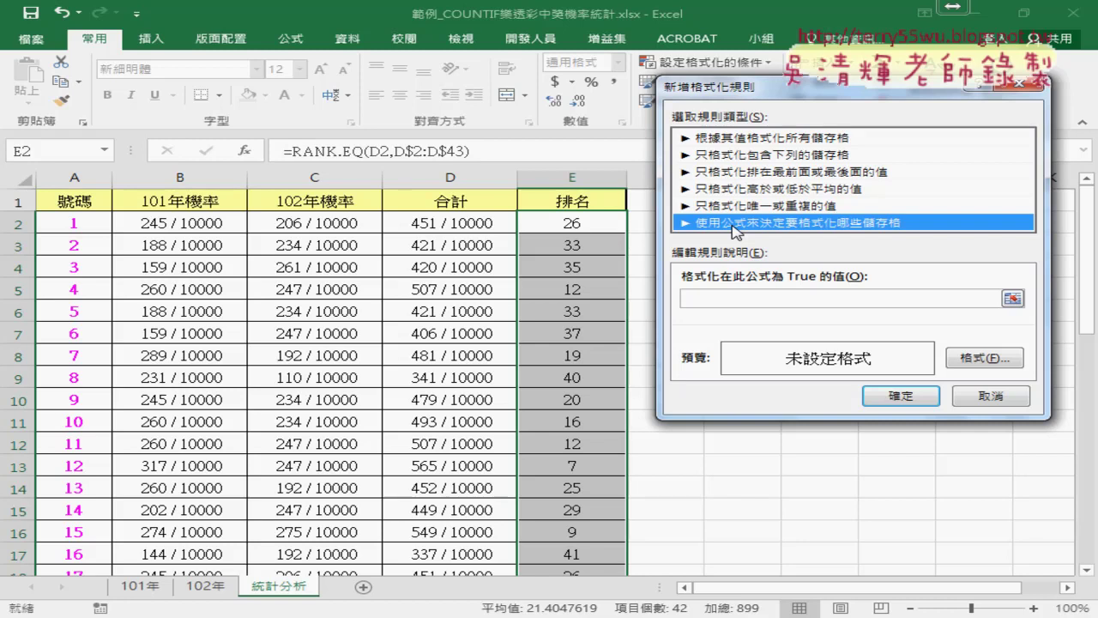
pyautogui.click(990, 401)
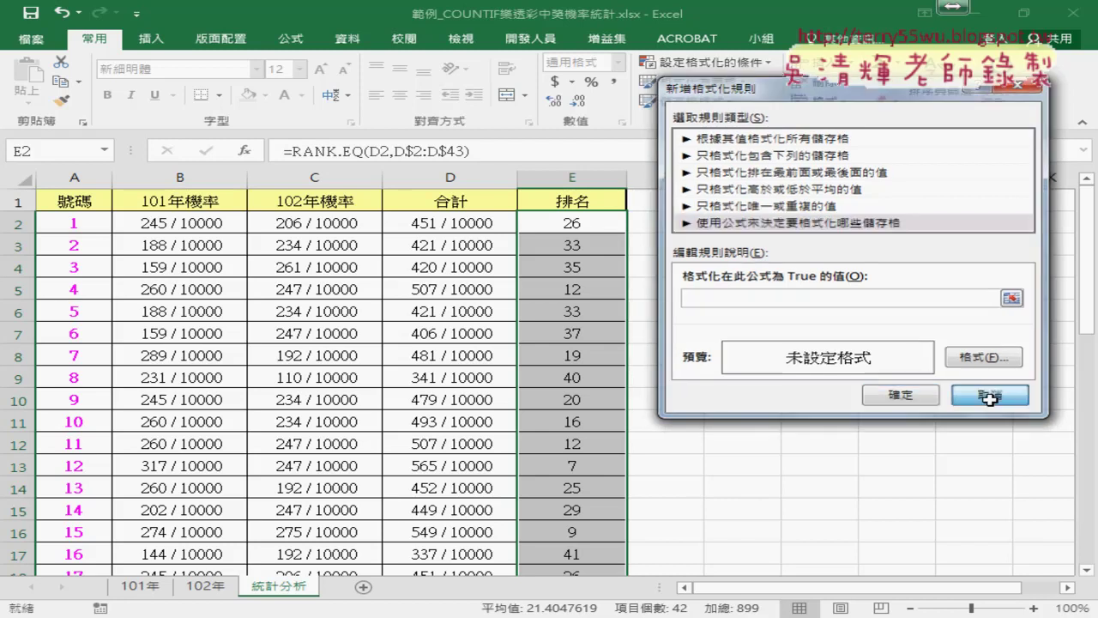
pyautogui.click(190, 224)
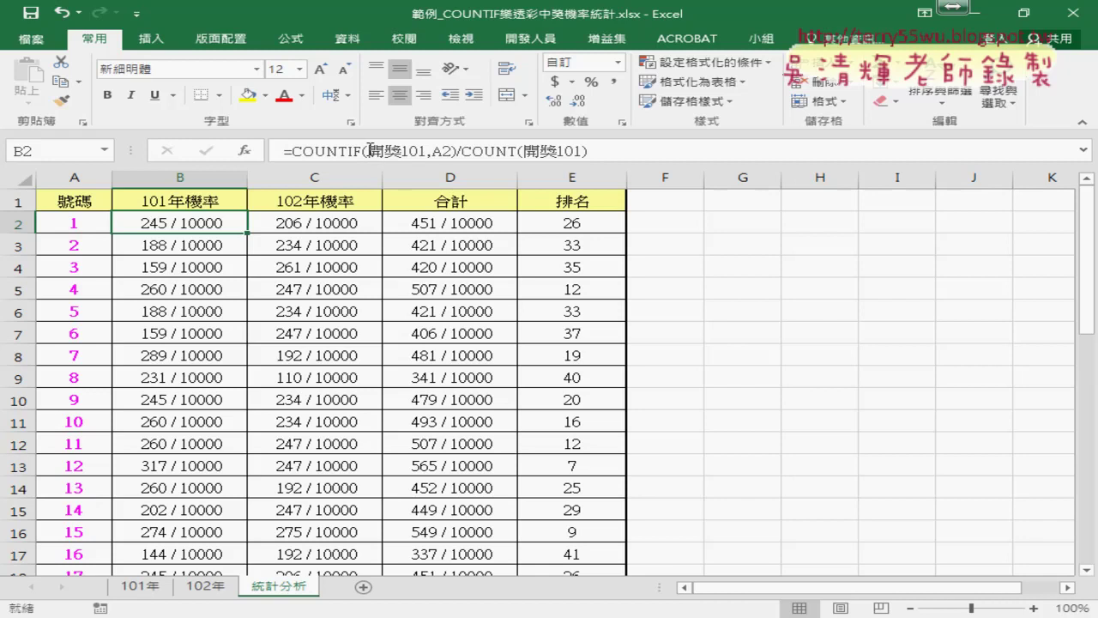
pyautogui.moveTo(369, 151); pyautogui.dragTo(428, 151)
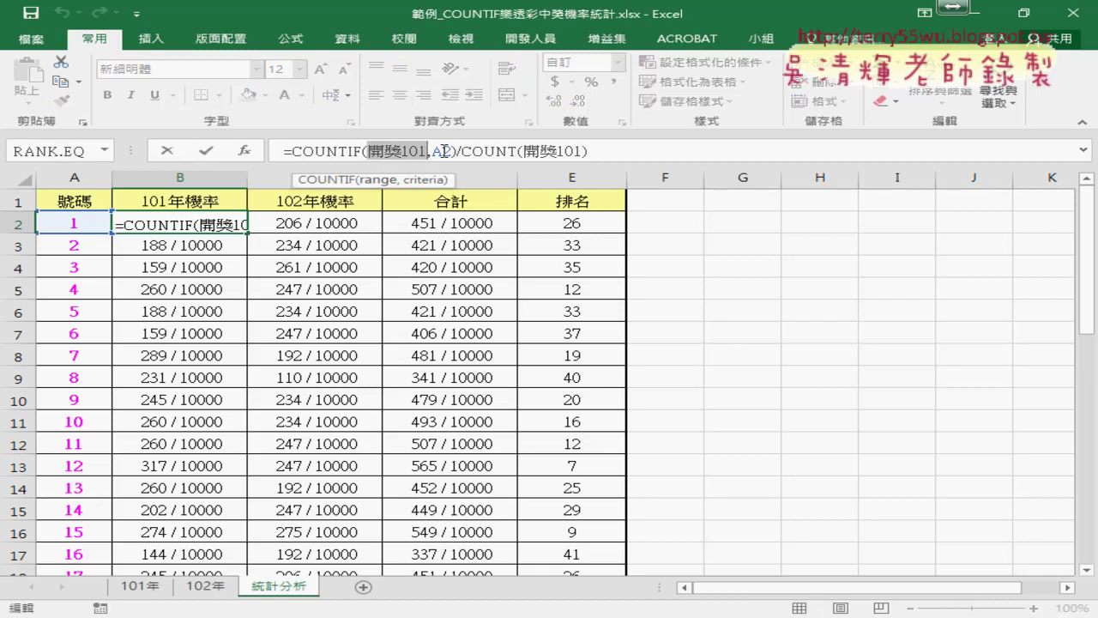
pyautogui.press('Escape')
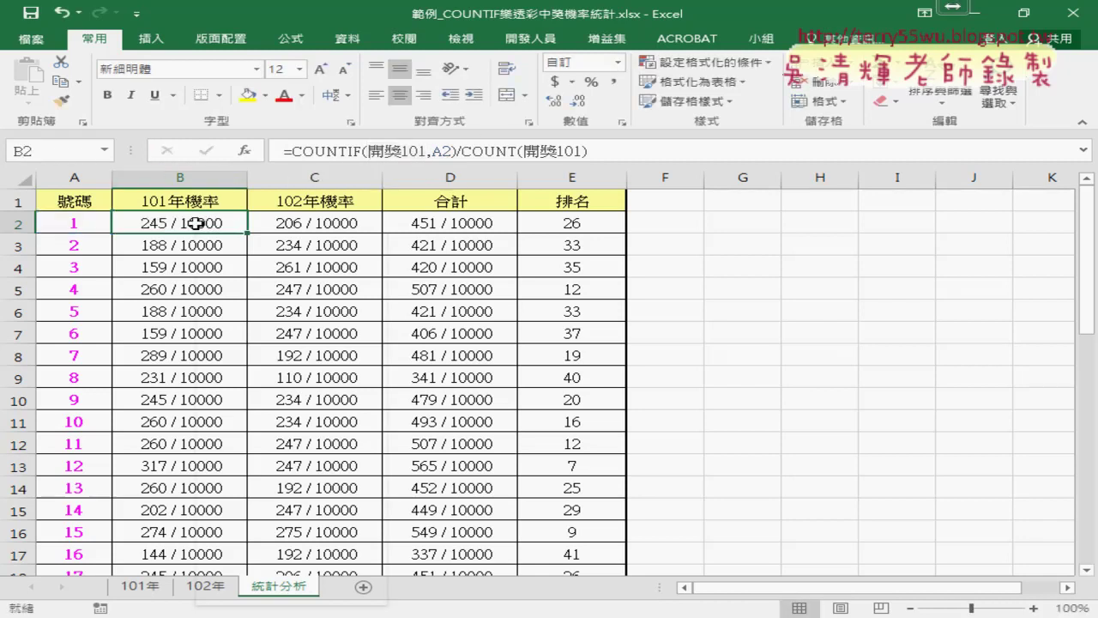
pyautogui.rightClick(197, 223)
pyautogui.click(343, 558)
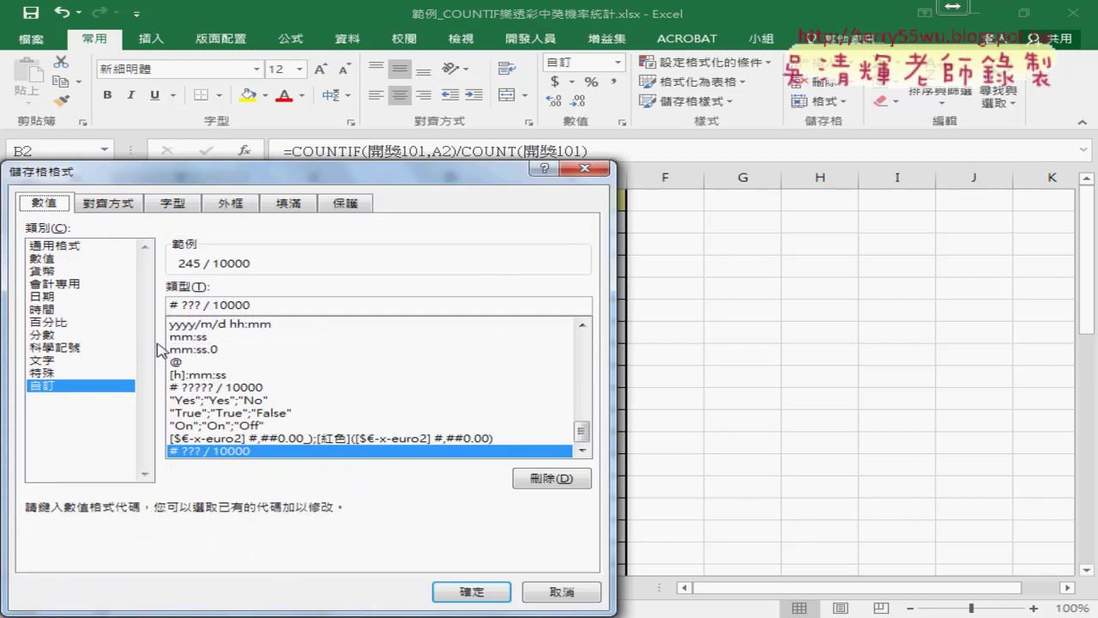
pyautogui.click(56, 335)
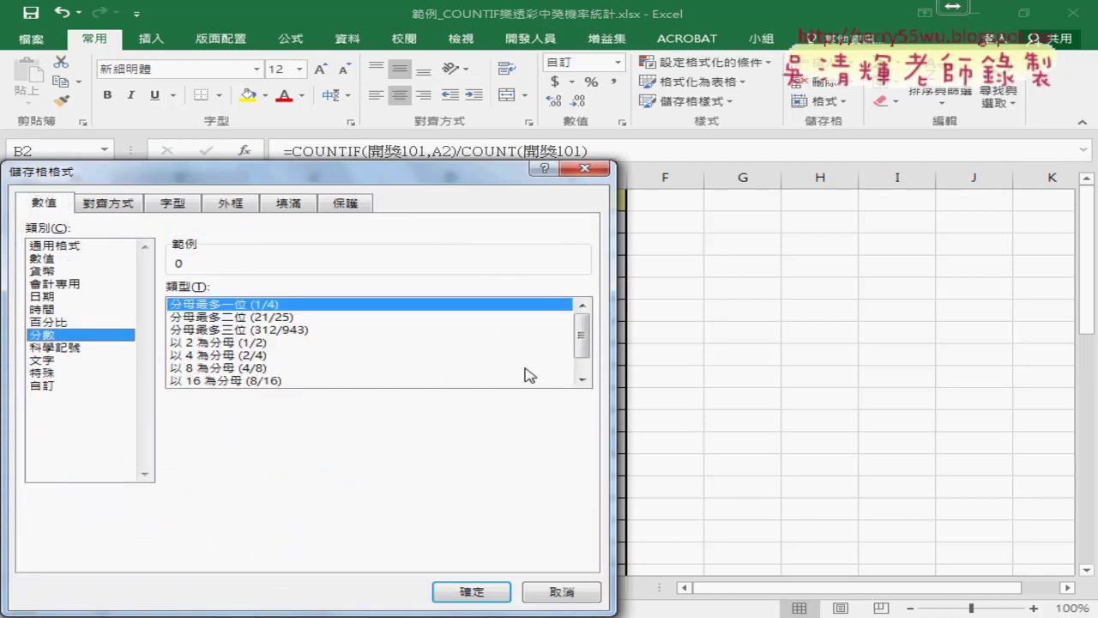
pyautogui.scroll(-2, 581, 343)
pyautogui.click(283, 381)
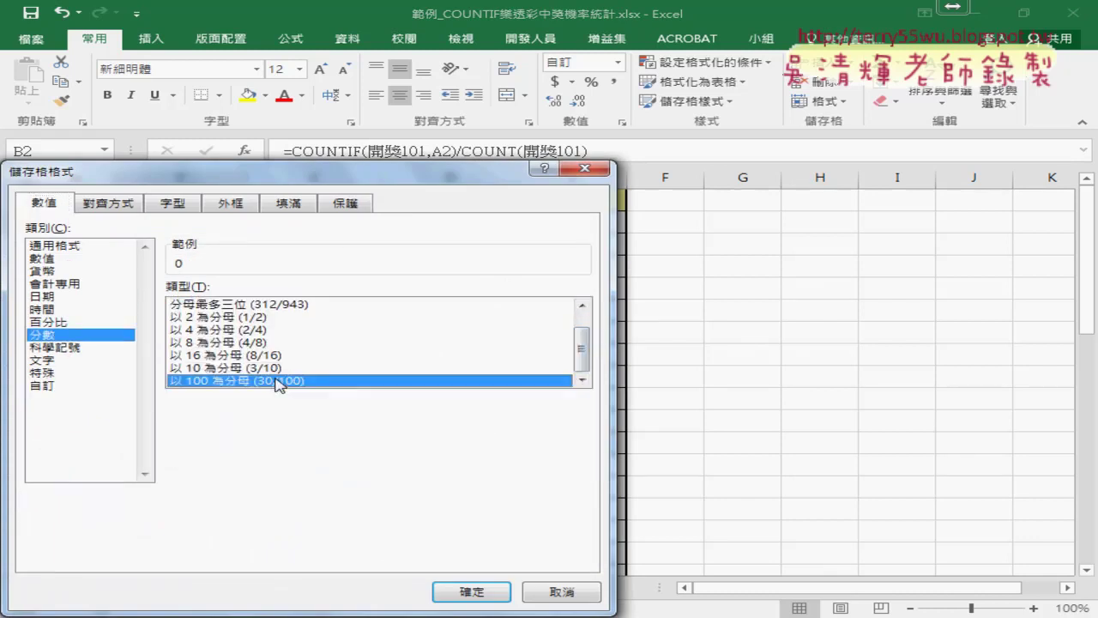
pyautogui.click(48, 386)
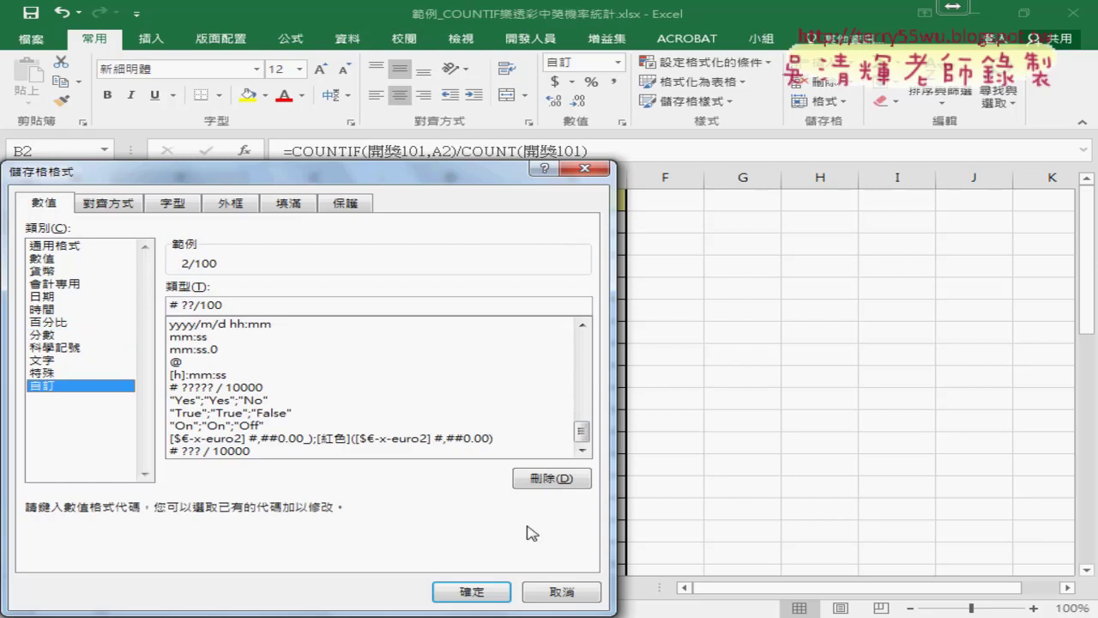
pyautogui.click(563, 592)
pyautogui.click(553, 222)
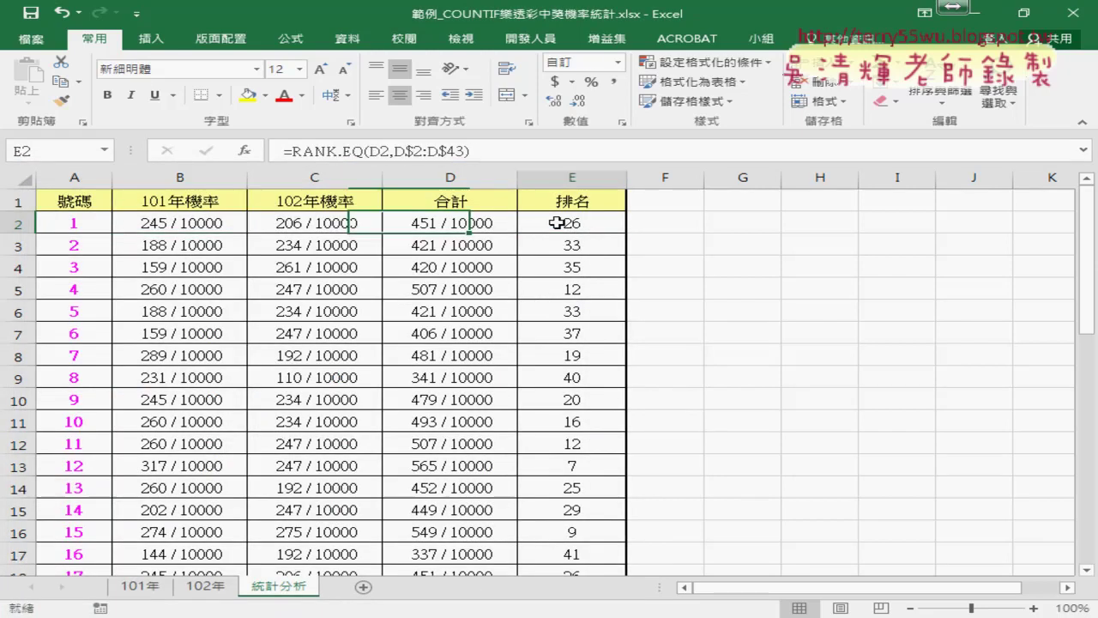